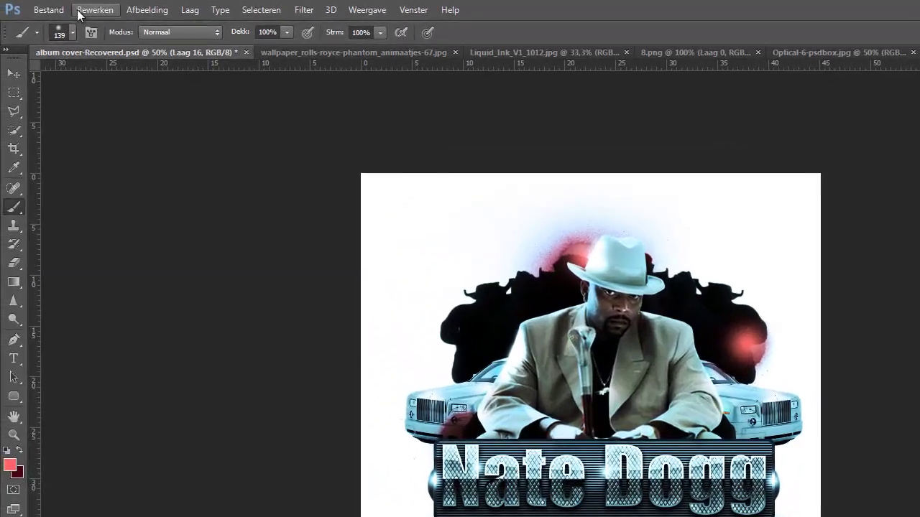
- Undo the red brush dab on the black silhouette, and try another dab above the nameplate's "N" before reverting it
click(48, 7)
click(104, 54)
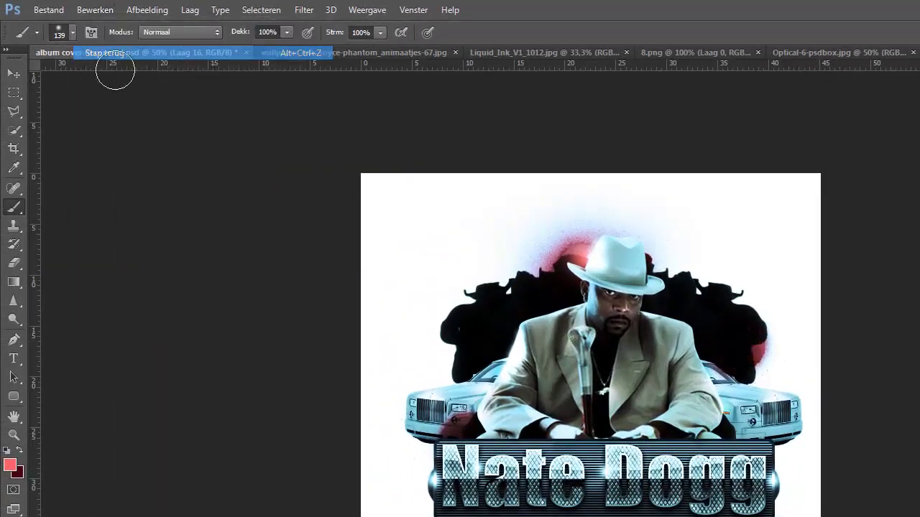
click(464, 430)
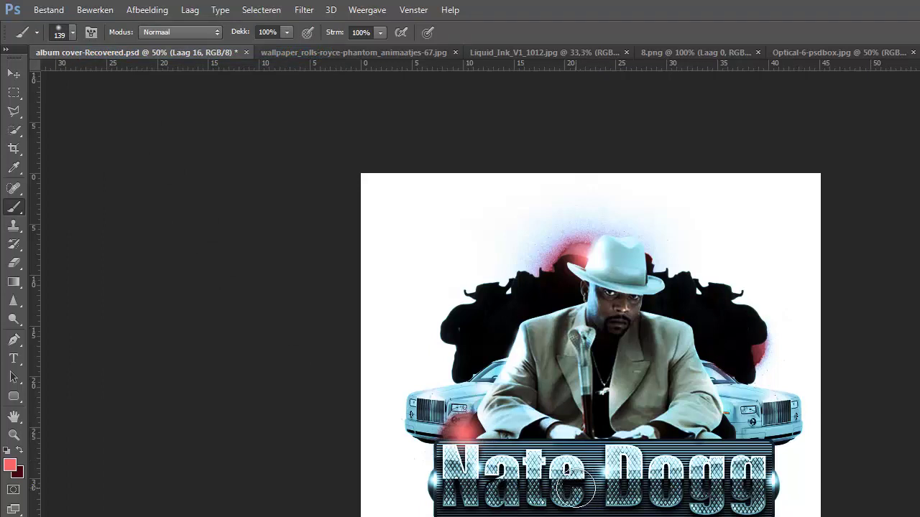
key(ctrl+z)
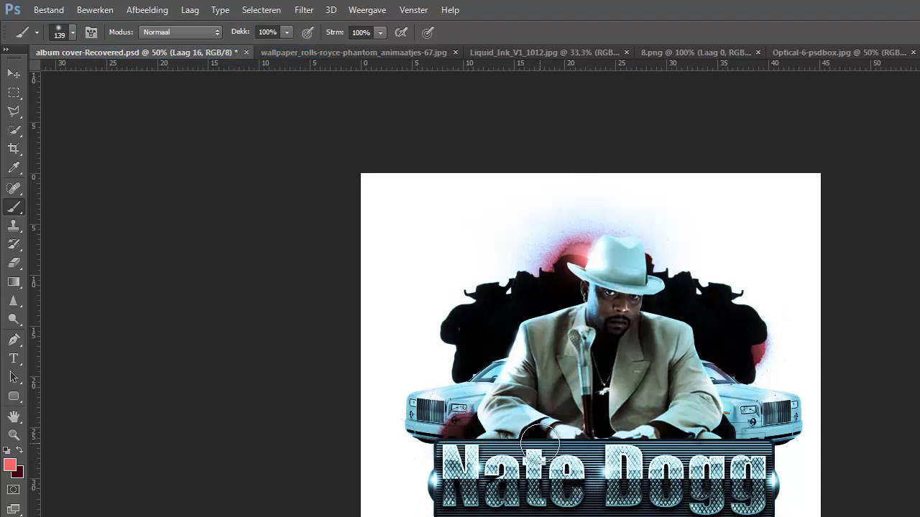
- Enlarge the album cover to 100% and examine the figure and nameplate
click(17, 436)
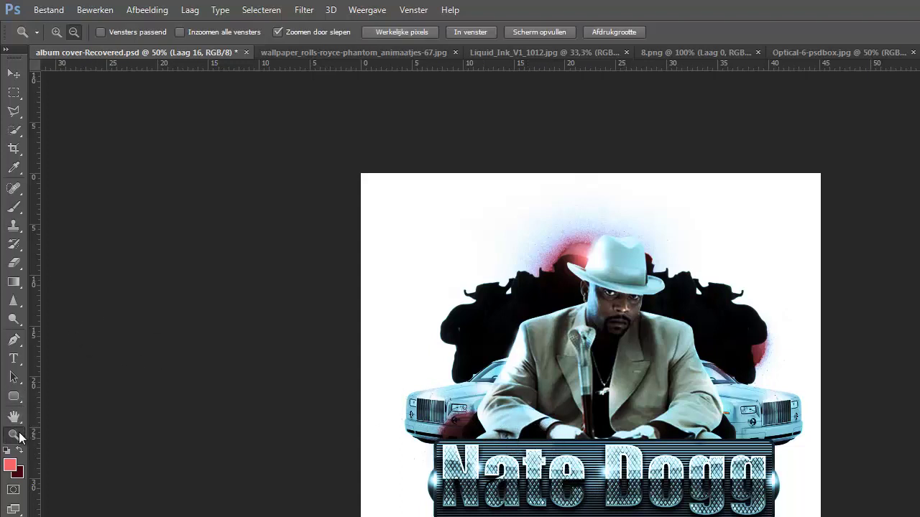
click(56, 32)
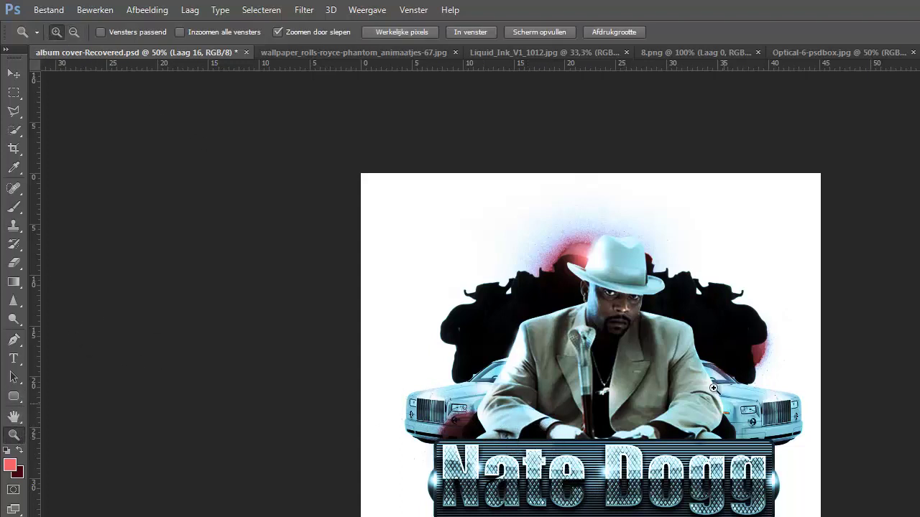
click(676, 328)
click(675, 327)
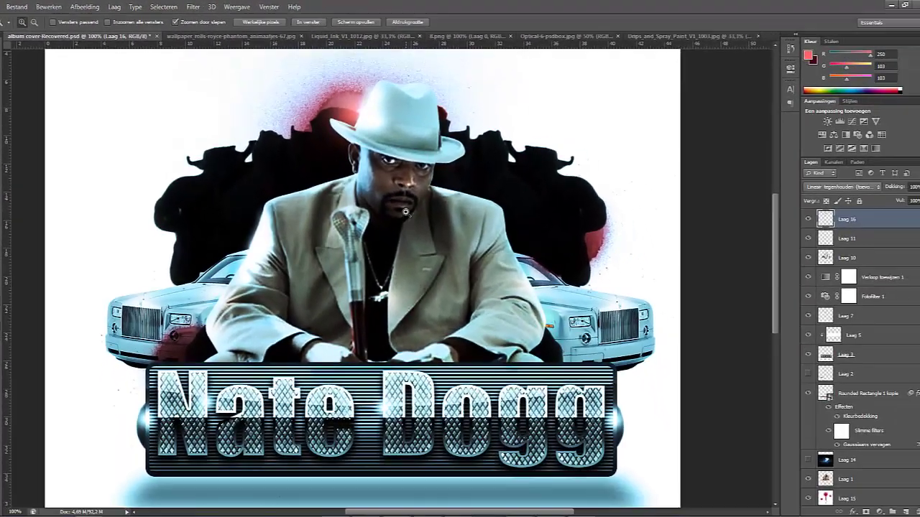
scroll(405, 212, up, 1)
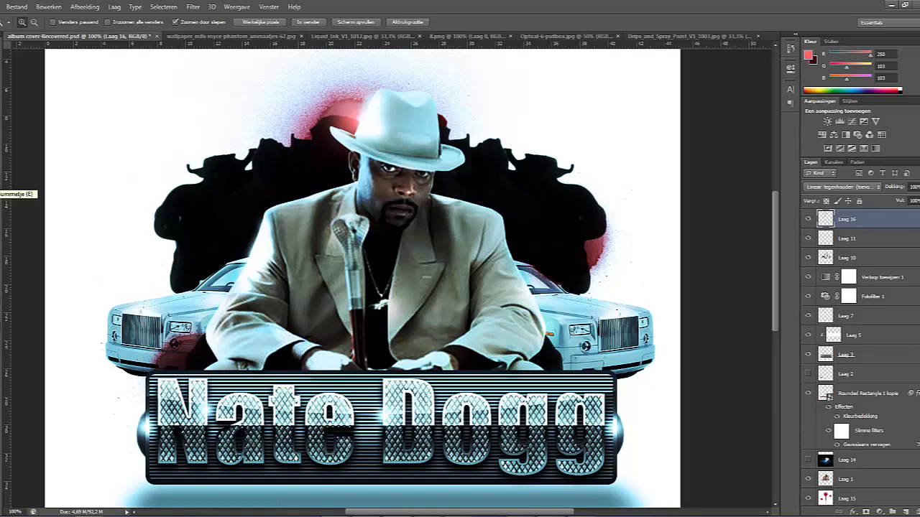
- Start opening an image file and look through the Mis Renders LOL folder for a suitable element
click(16, 6)
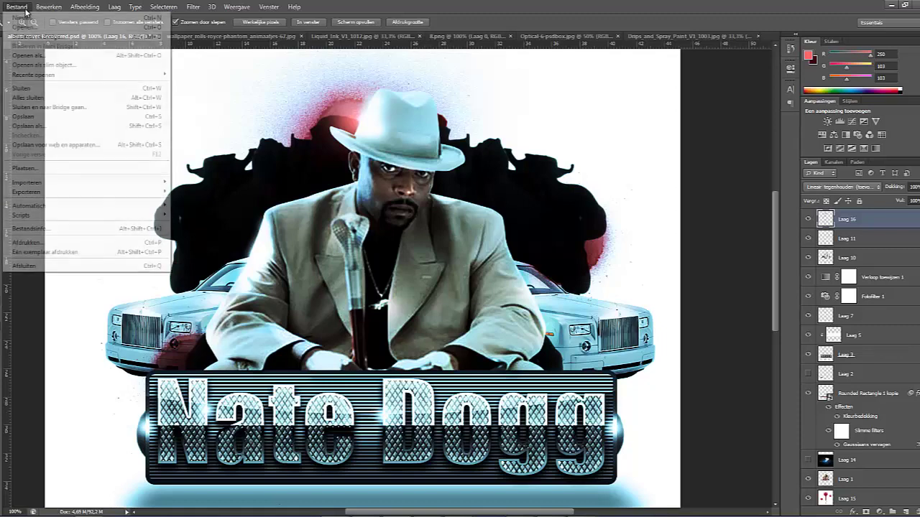
click(27, 28)
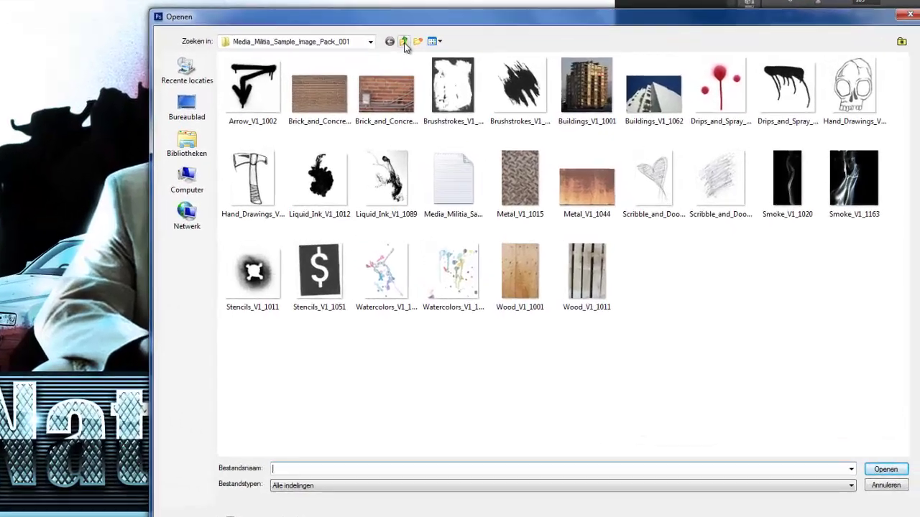
click(507, 100)
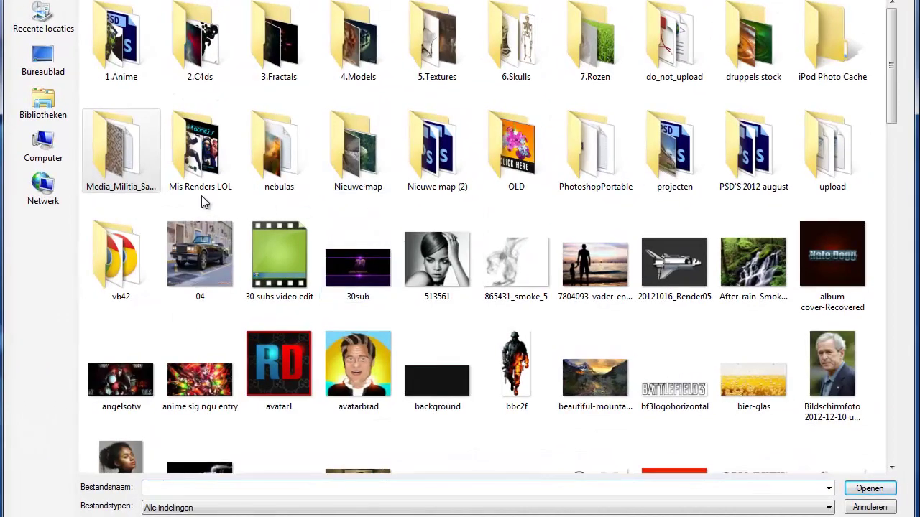
click(204, 171)
double_click(203, 171)
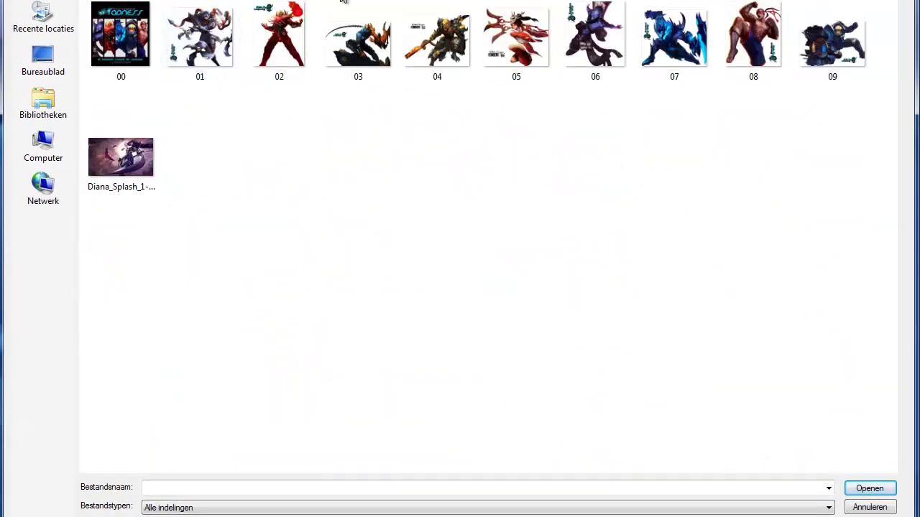
key(BackSpace)
- Look through the images in the nebulas folder for a suitable cover element
click(291, 167)
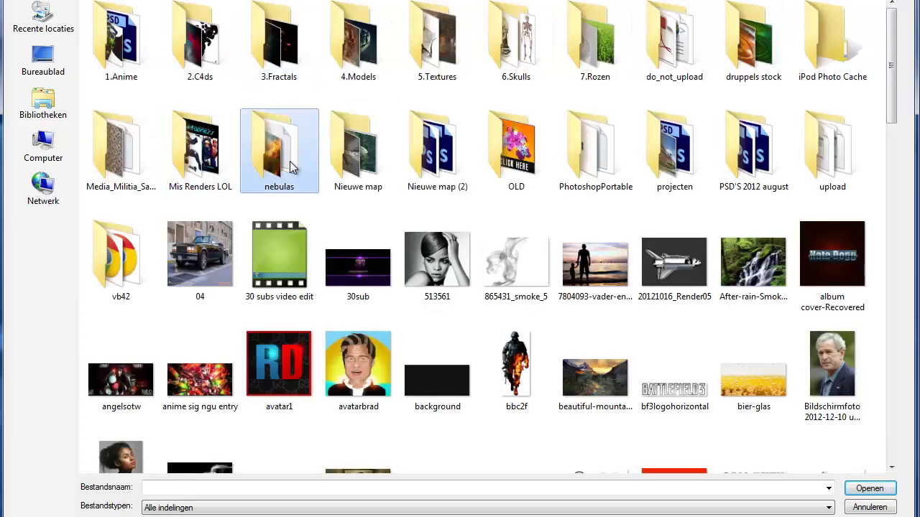
double_click(291, 167)
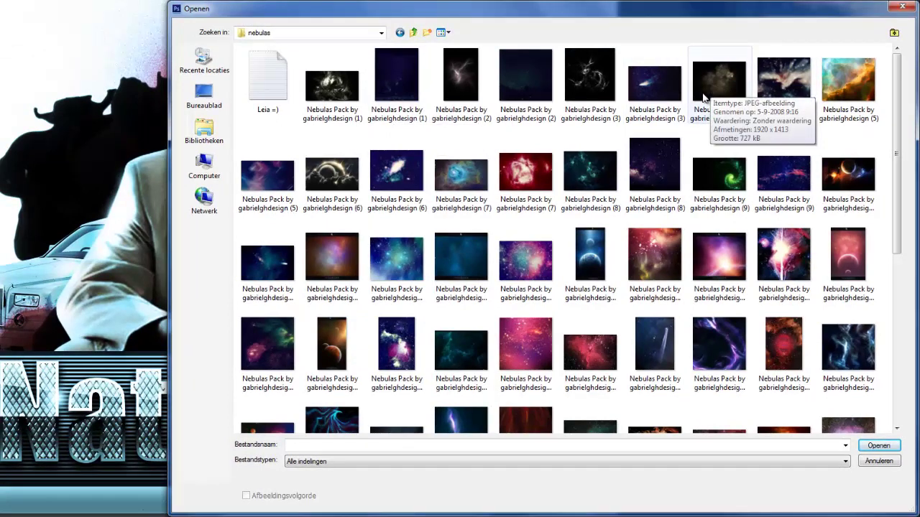
click(703, 98)
scroll(703, 98, down, 5)
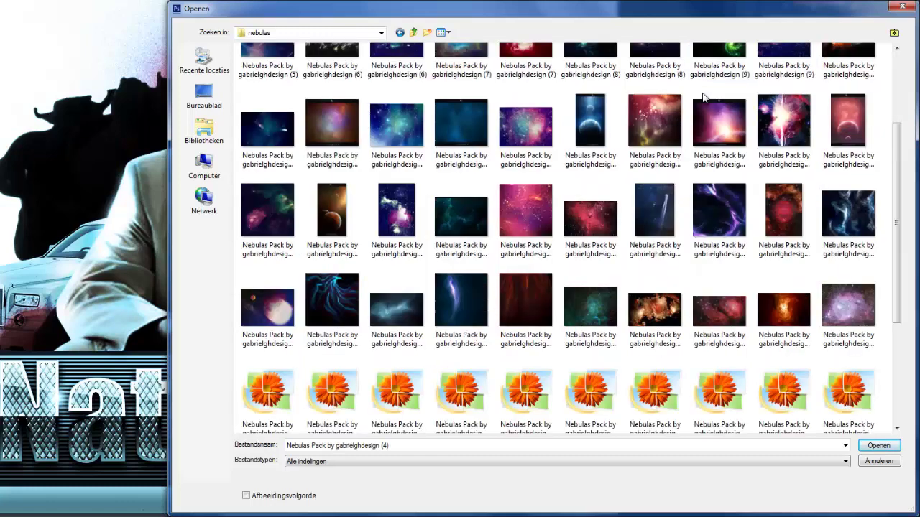
scroll(704, 98, down, 1)
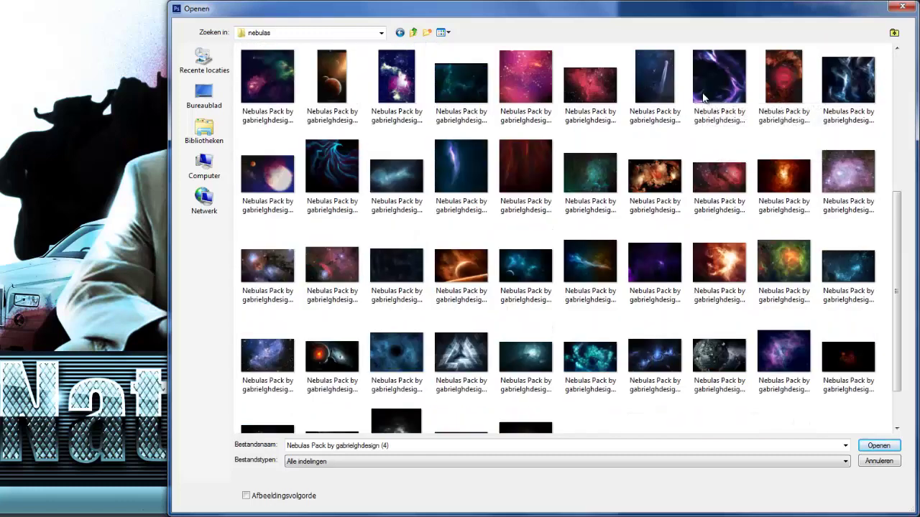
scroll(703, 98, down, 1)
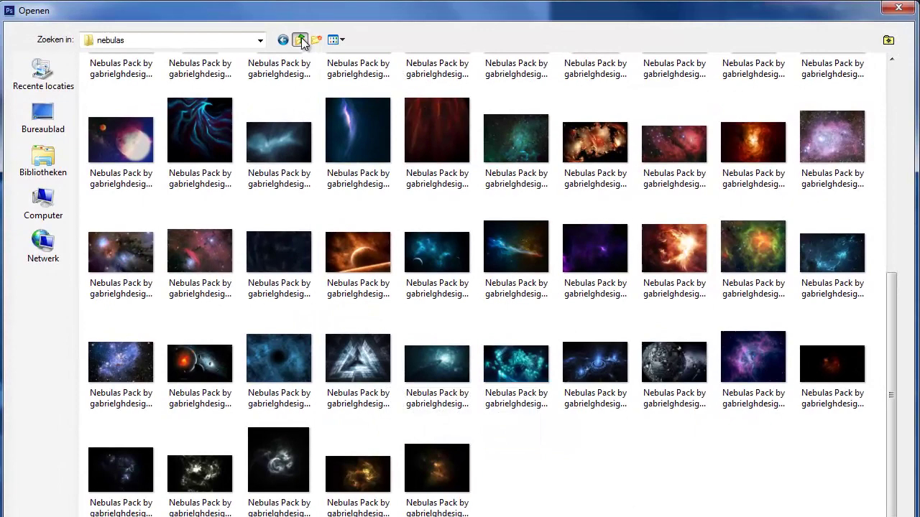
- Check the folders Nieuwe map and Nieuwe map (2) for a usable image
click(300, 40)
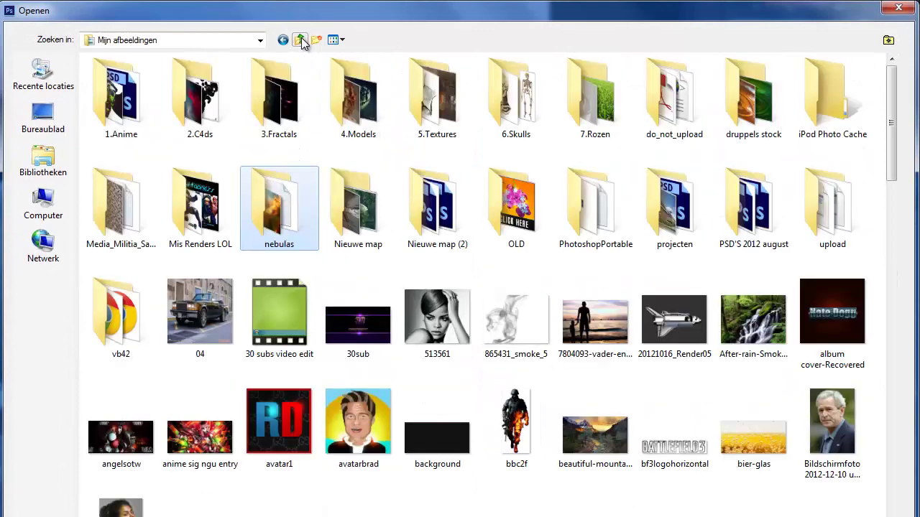
double_click(374, 220)
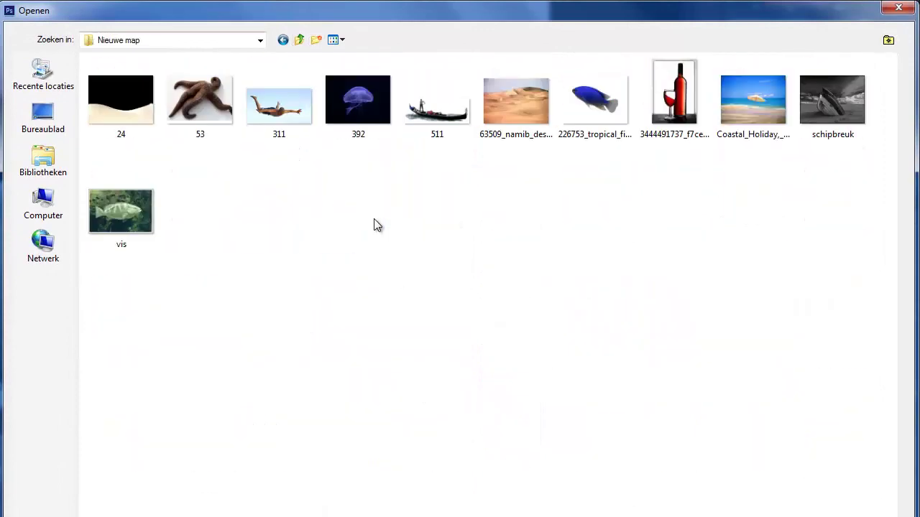
click(299, 41)
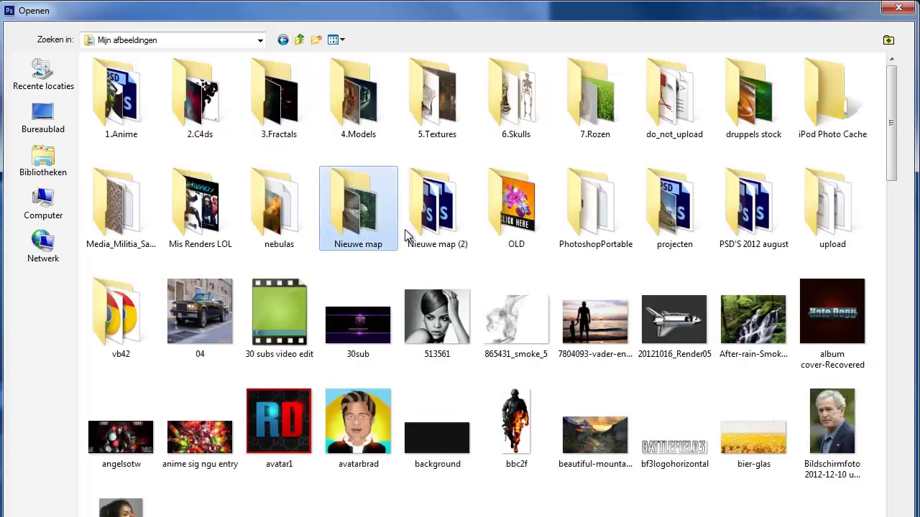
double_click(440, 227)
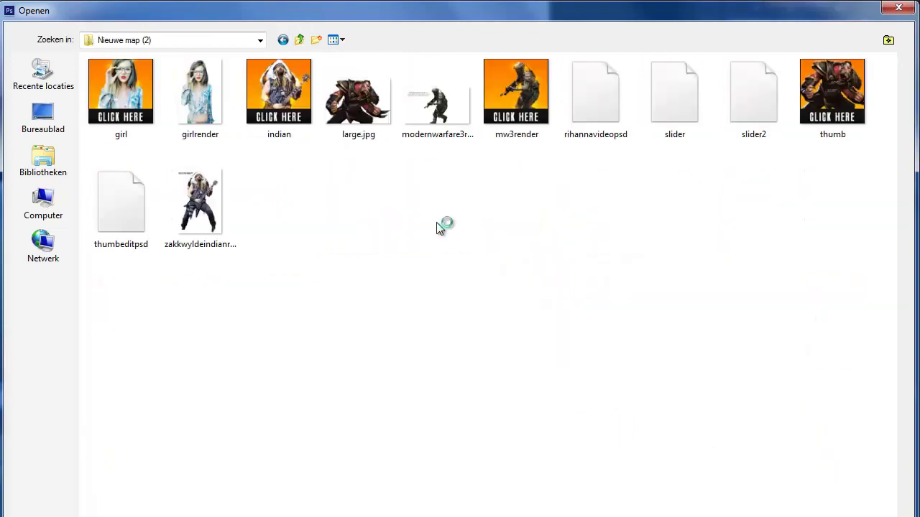
click(299, 40)
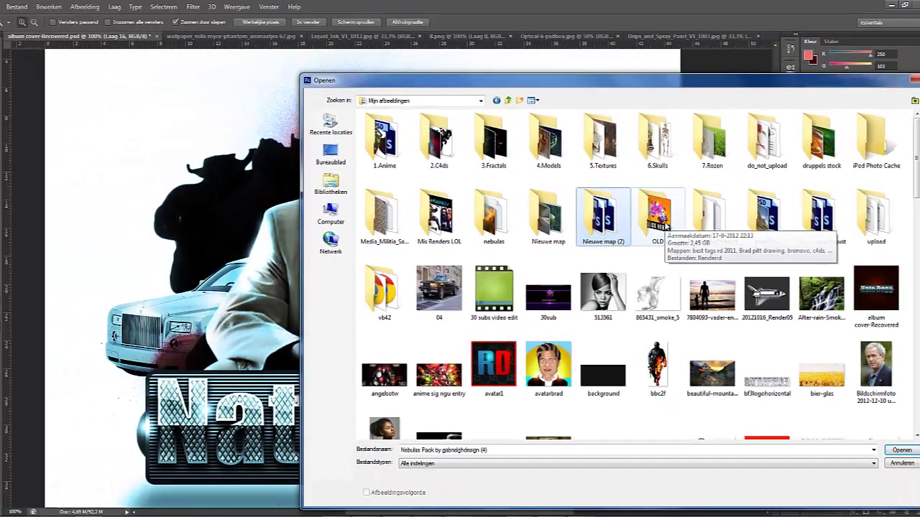
- Open the red winged dragon image jDrP6.png from the Renders made by me folder inside OLD
double_click(586, 214)
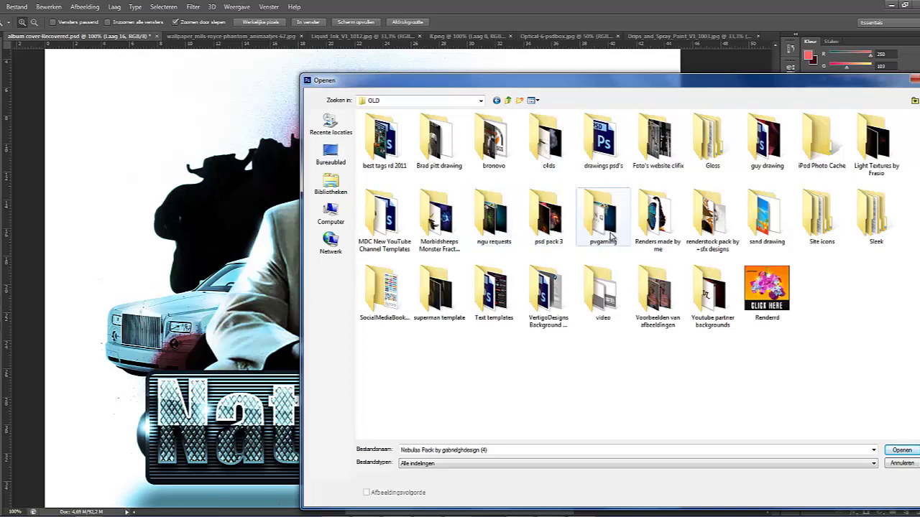
double_click(655, 215)
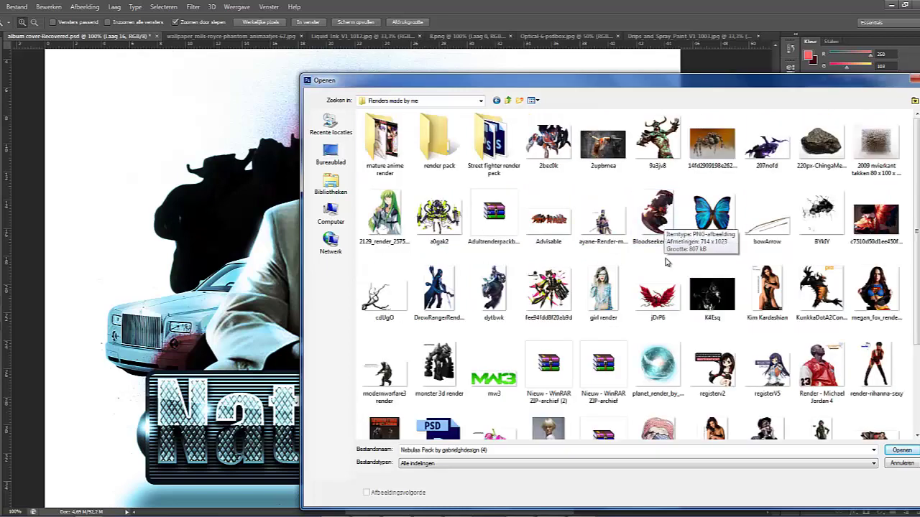
double_click(657, 293)
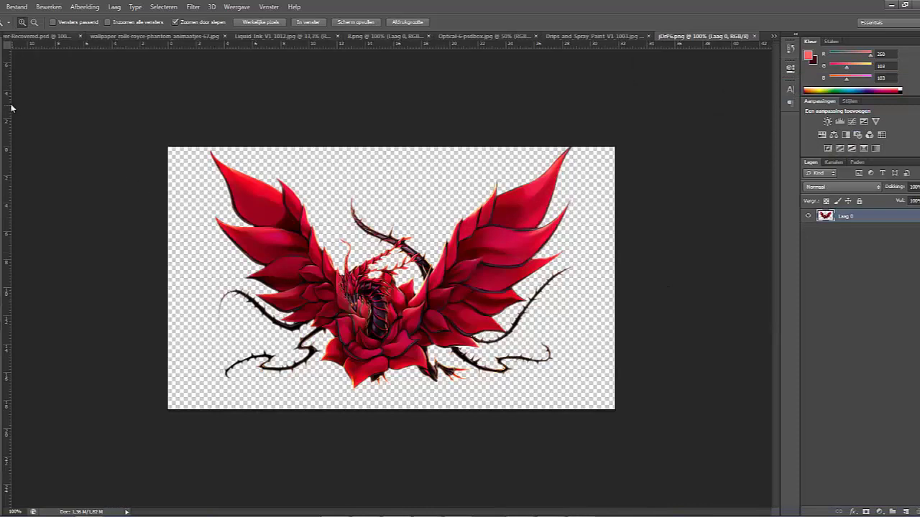
- Select and copy nearly the whole red dragon image, and return to the album cover document
key(m)
drag(170, 107, 644, 428)
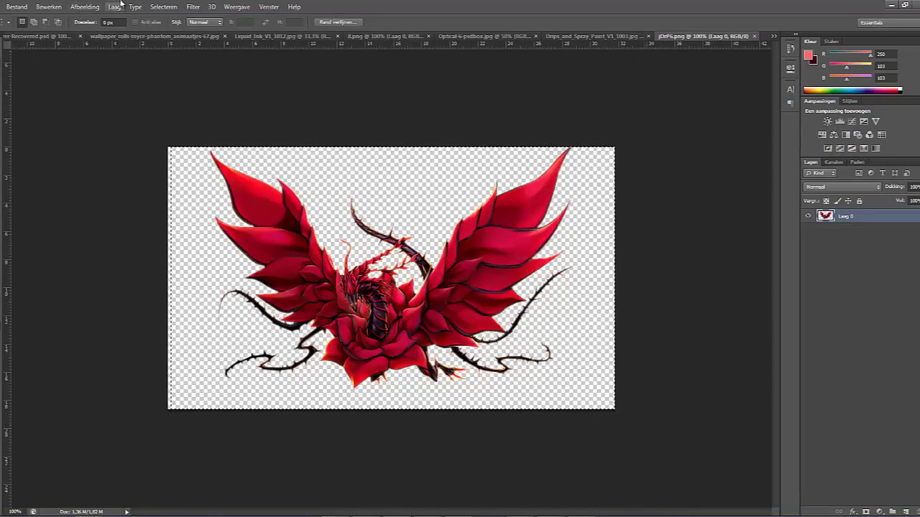
click(62, 36)
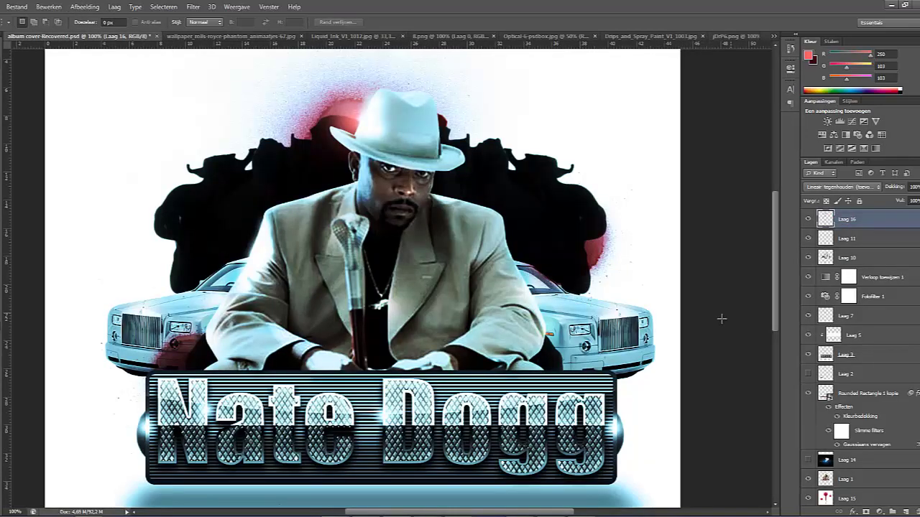
- Hide the paint splatter layer Laag 15 and paste the copied dragon directly above Laag 4 kopie
scroll(907, 360, down, 5)
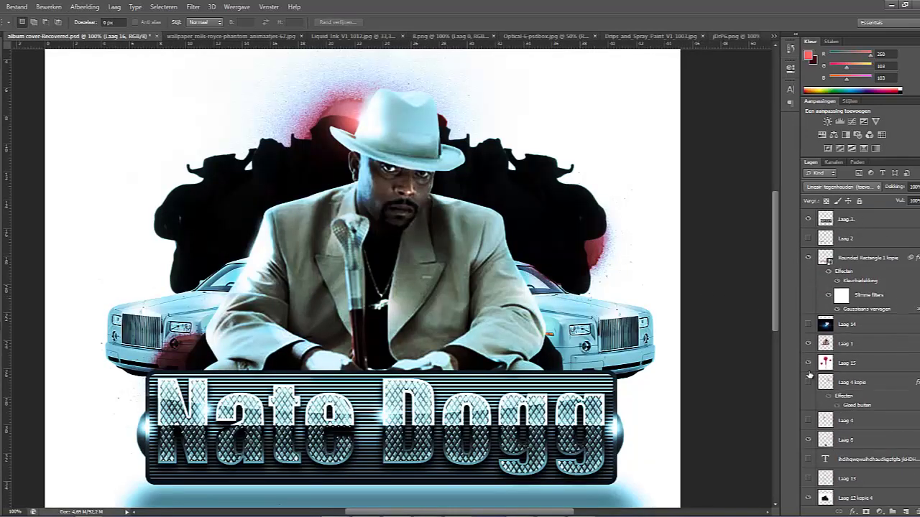
click(808, 363)
click(852, 383)
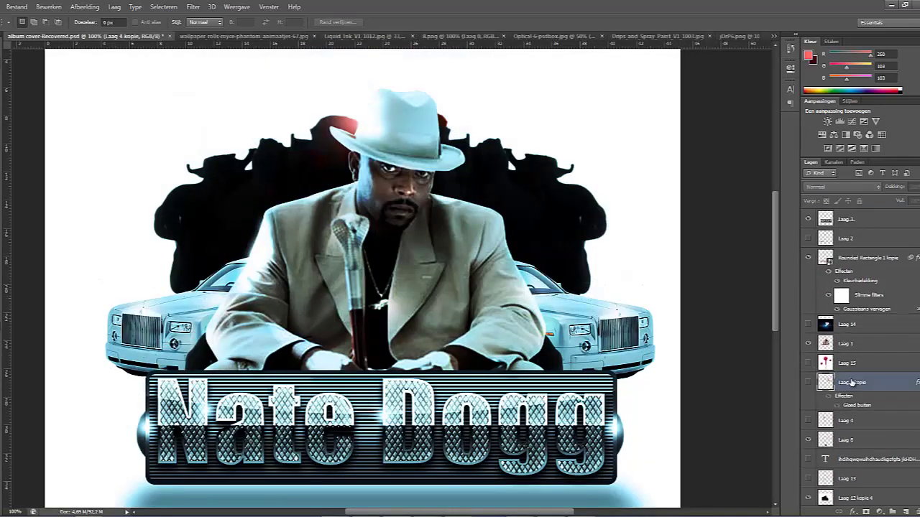
key(ctrl+v)
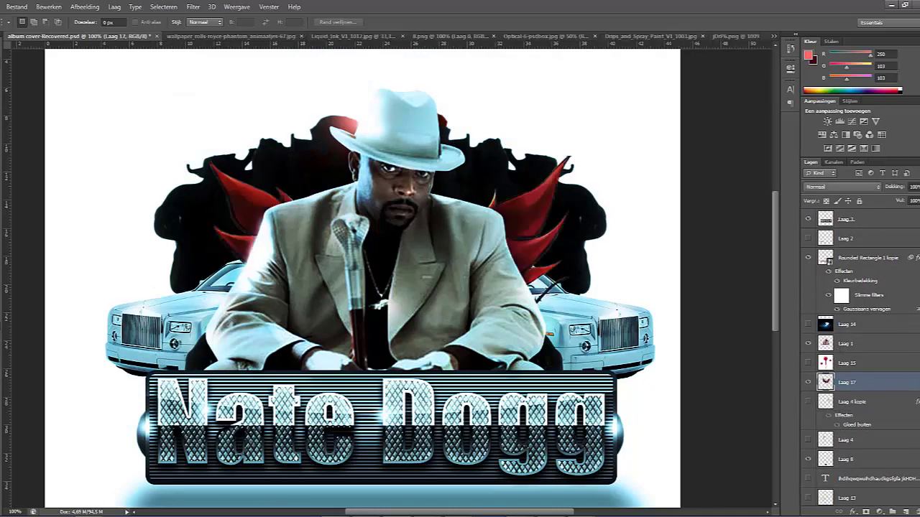
- Move the pasted dragon layer down the layer stack to directly below Laag 12
scroll(891, 361, down, 5)
drag(860, 288, 872, 445)
scroll(872, 431, down, 3)
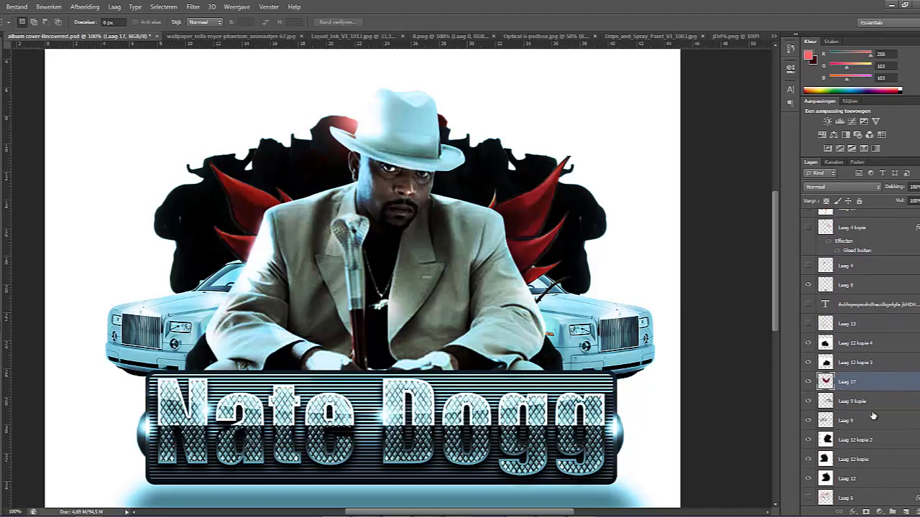
drag(854, 383, 872, 480)
- Reposition the dragon higher on the cover, behind the man's head and shoulders
key(v)
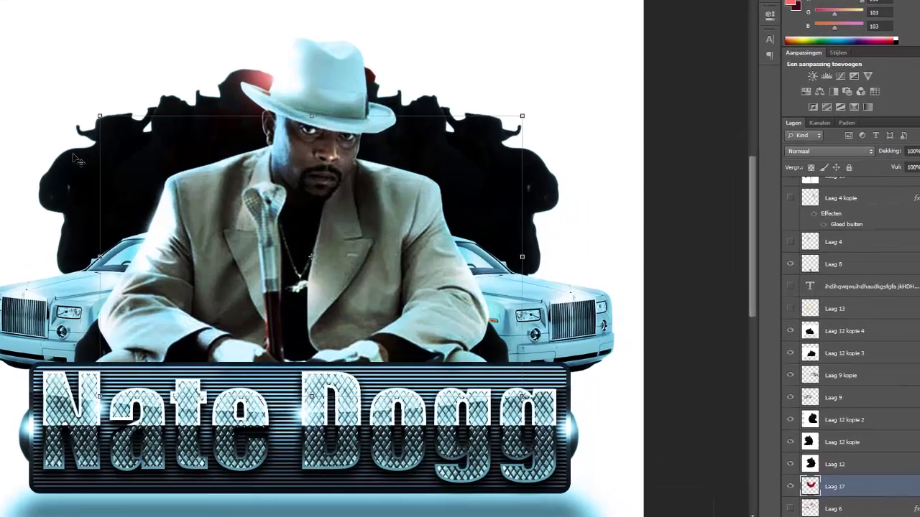
drag(397, 337, 369, 311)
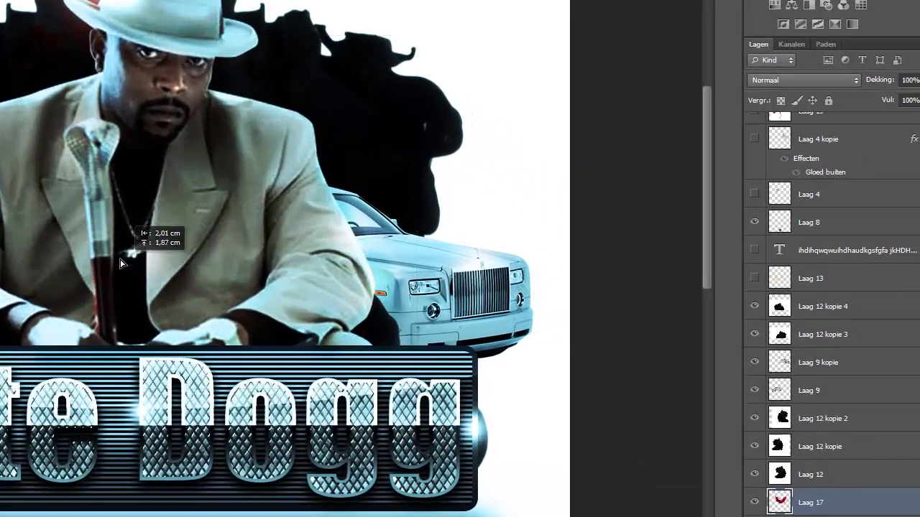
drag(121, 264, 94, 102)
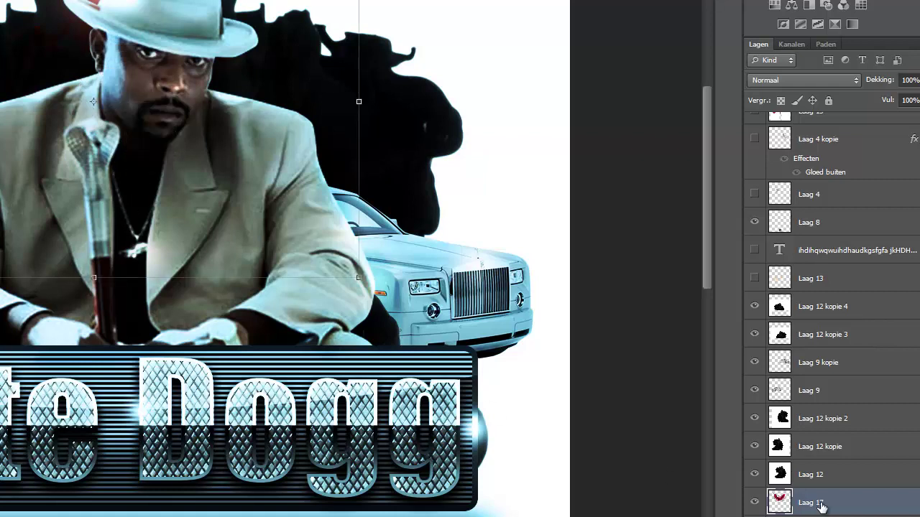
- Place the dragon layer between Laag 12 and Laag 12 kopie, and shift the dragon farther up behind the hat
drag(821, 507, 821, 460)
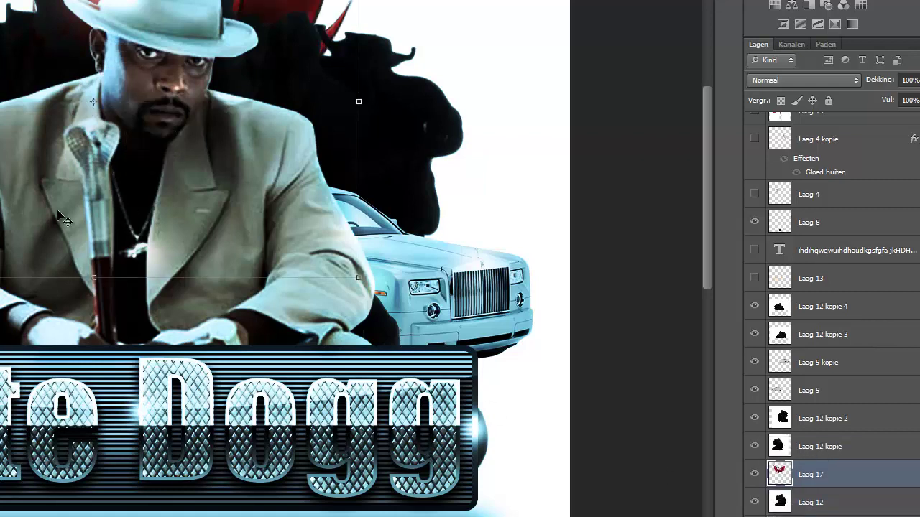
drag(75, 237, 109, 132)
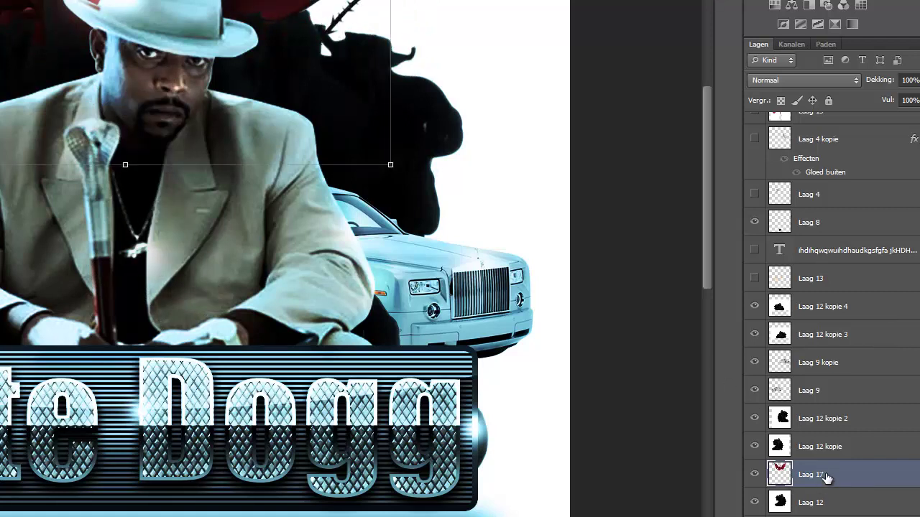
- Place the dragon layer Laag 17 directly above Laag 12 kopie 2 and reposition the dragon, flipped vertically, behind the man's shoulders
drag(828, 477, 824, 417)
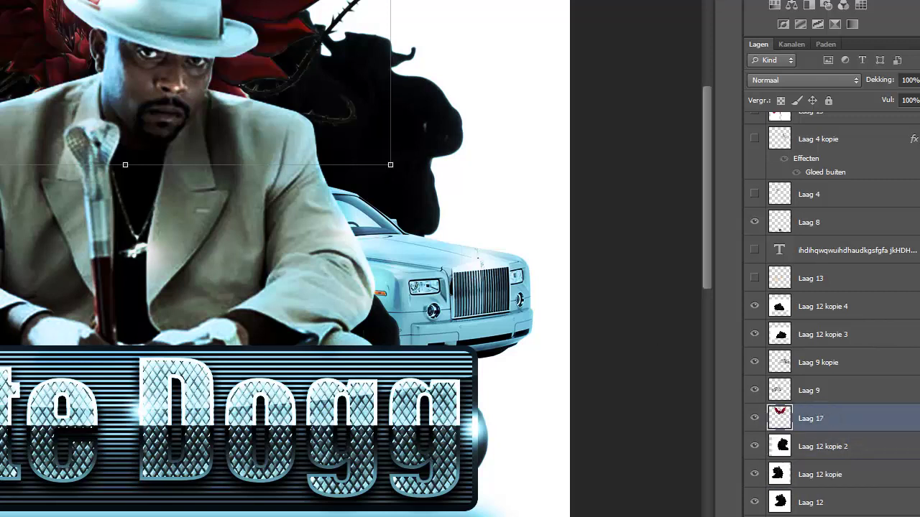
click(10, 269)
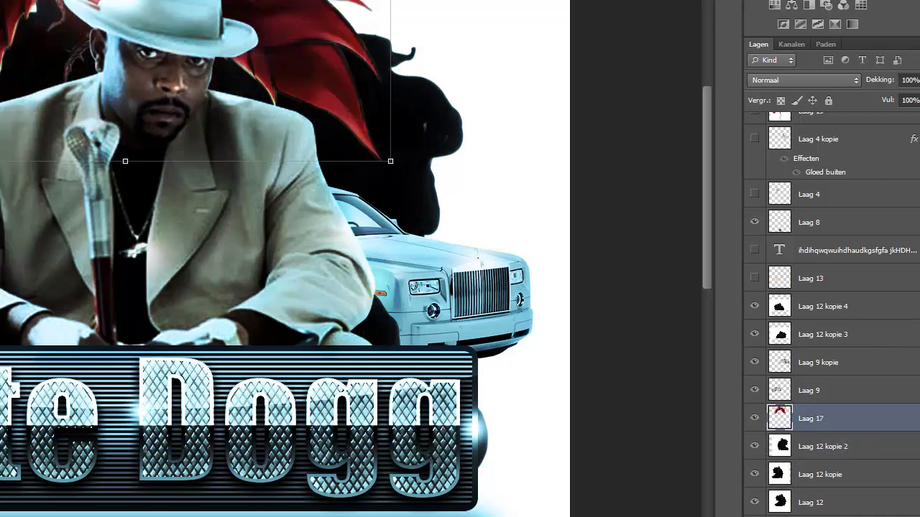
drag(53, 54, 70, 199)
key(ctrl+t)
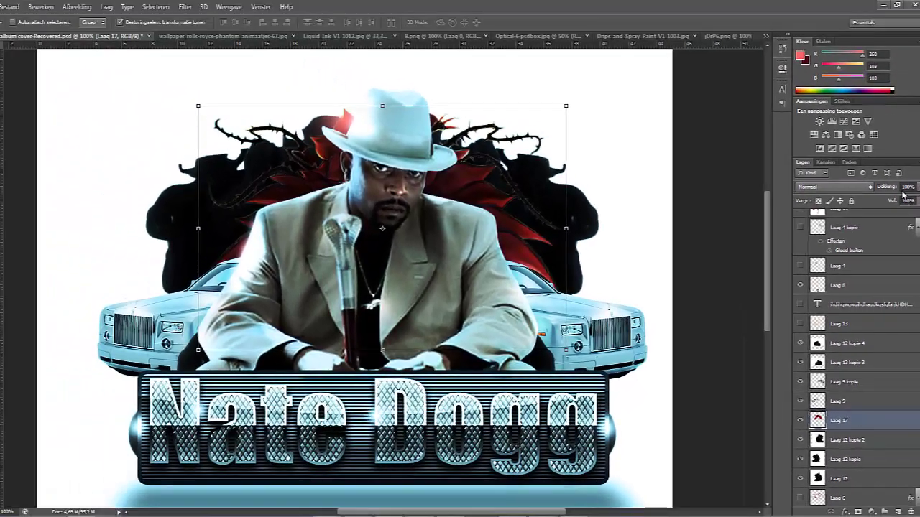
- Reduce the opacity of the dragon layer Laag 17 to 53% and turn off the display of transform controls
drag(890, 188, 872, 187)
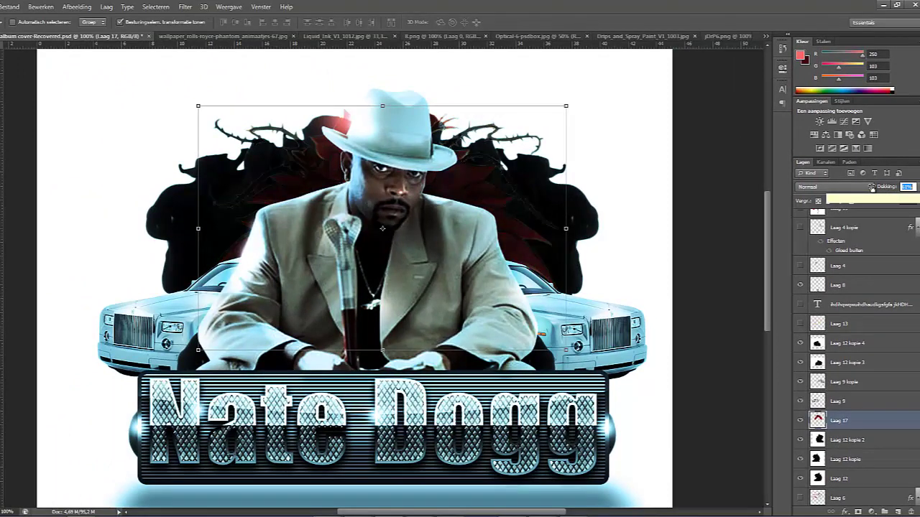
drag(870, 187, 867, 188)
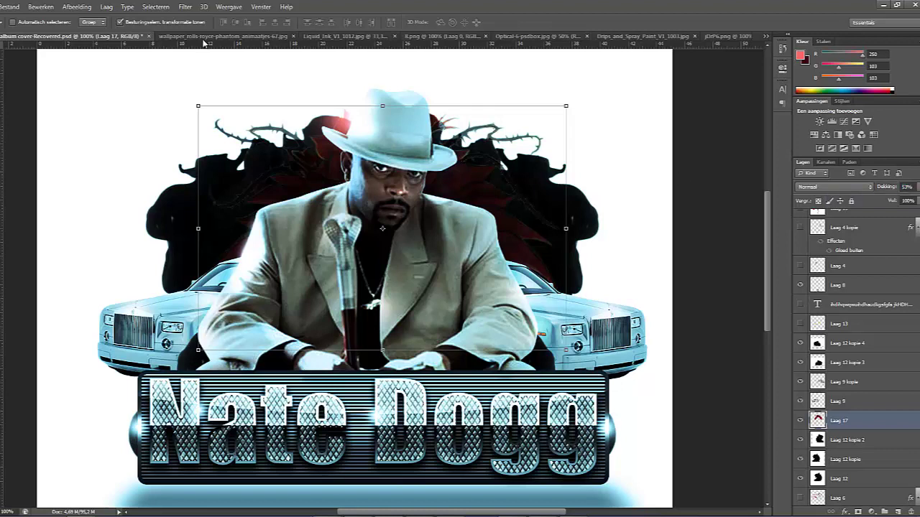
click(120, 22)
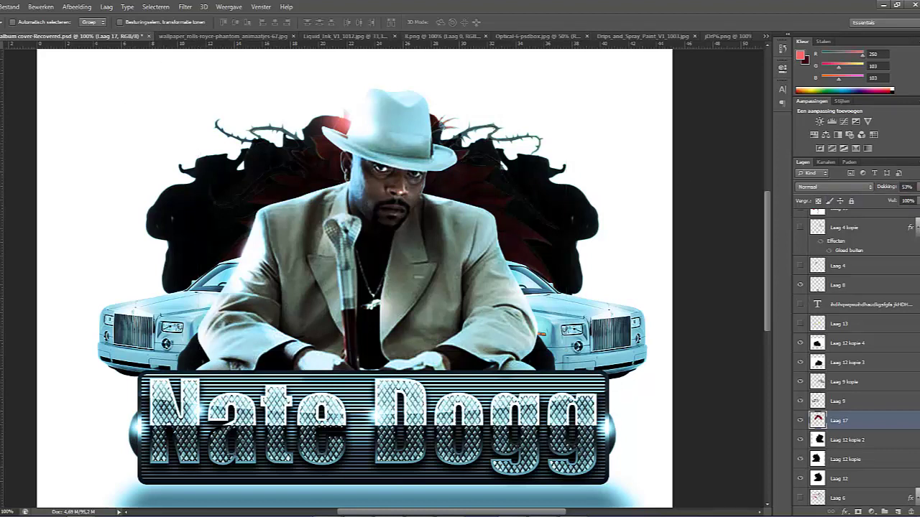
- Check what Laag 8 and Laag 11 contribute to the whole cover by hiding and showing each one again
key(z)
click(27, 23)
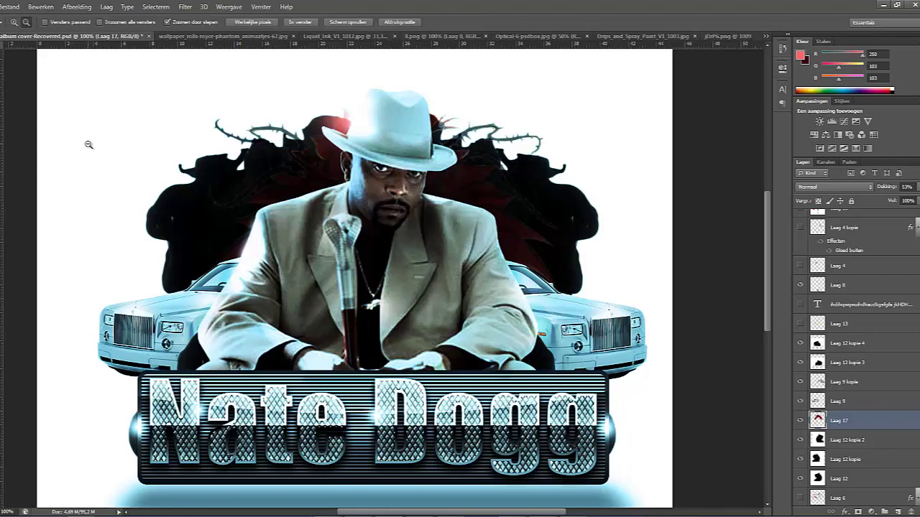
click(88, 144)
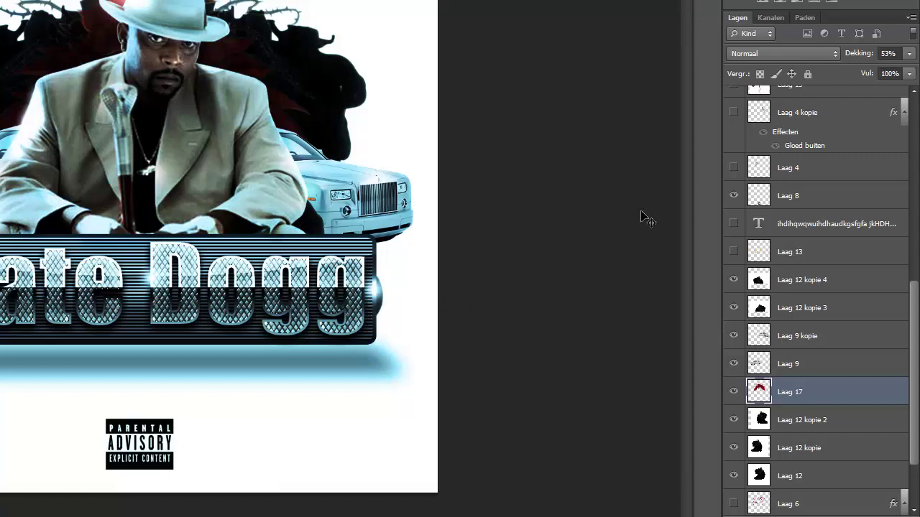
click(734, 194)
click(735, 195)
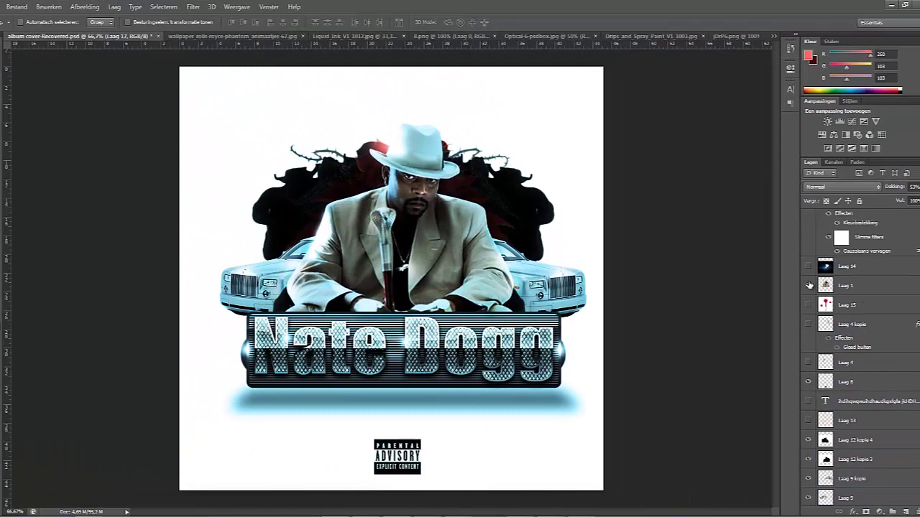
scroll(810, 285, up, 5)
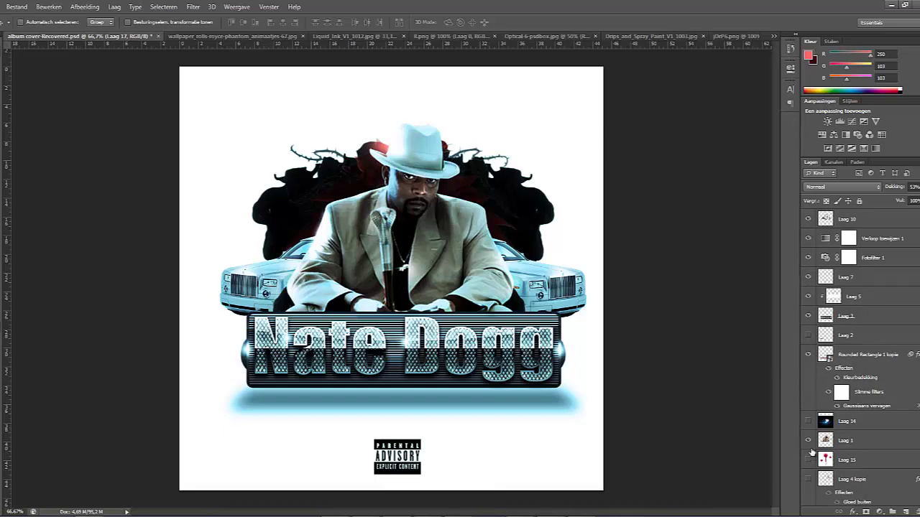
scroll(821, 354, up, 2)
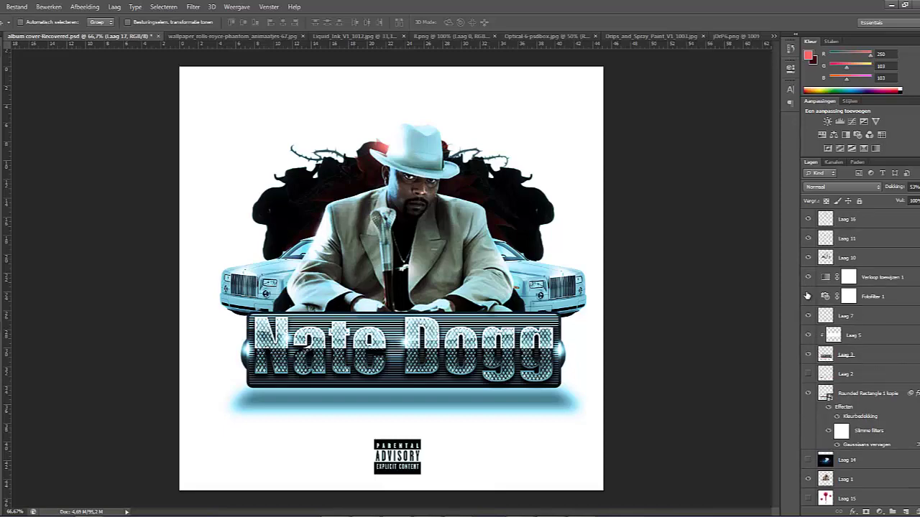
click(808, 238)
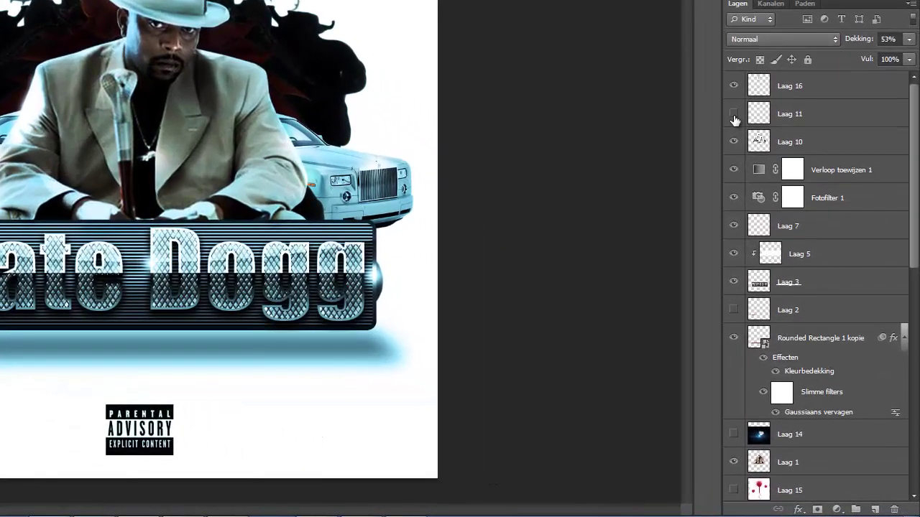
click(733, 114)
- Hide the uppermost layer Laag 16 and the silhouette layer Laag 12 directly above Laag 6
click(734, 87)
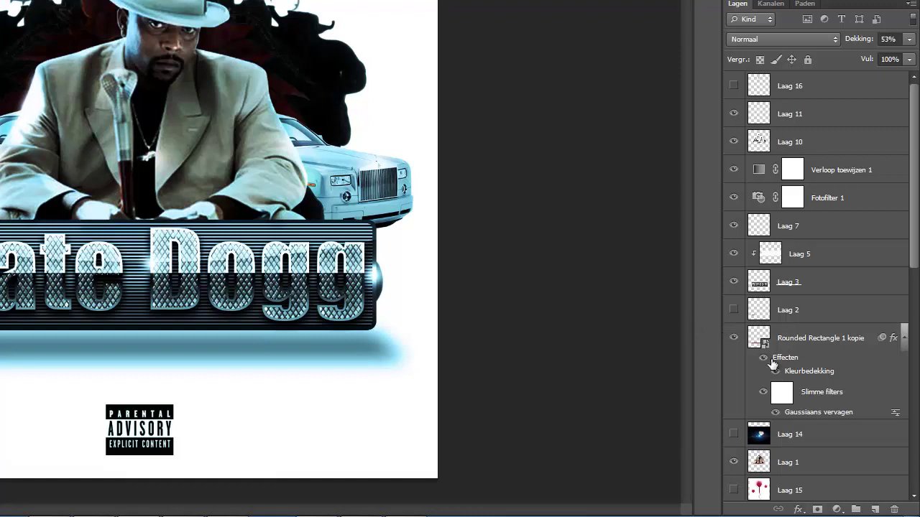
scroll(776, 355, down, 15)
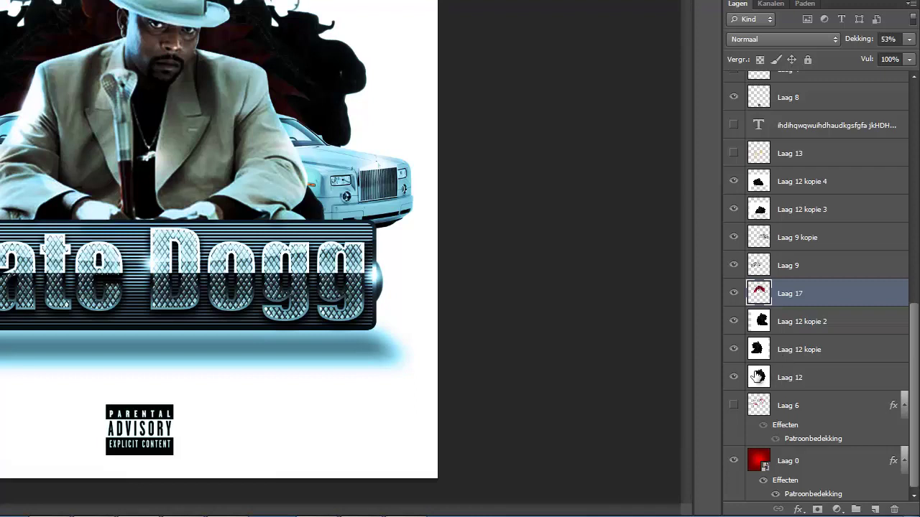
click(734, 379)
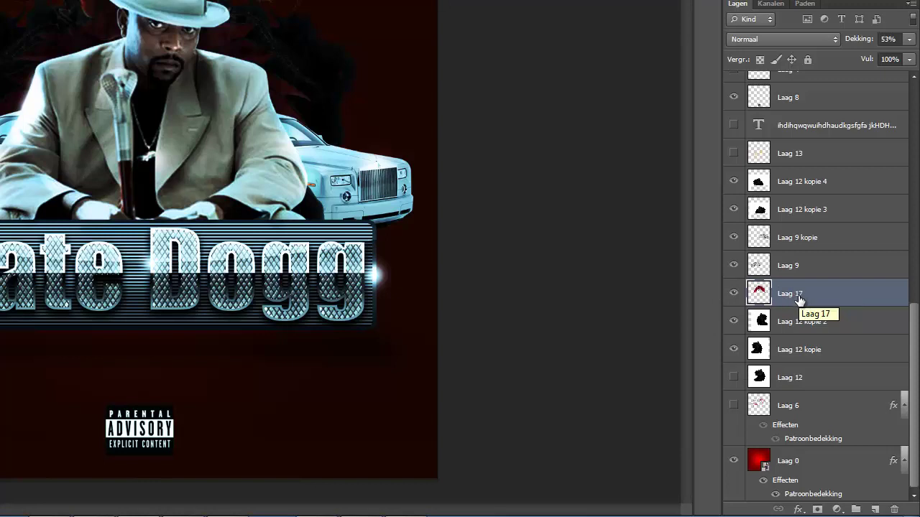
- Add a gradient overlay to the background layer Laag 0 alongside its pattern overlay, and open the gradient presets
double_click(813, 465)
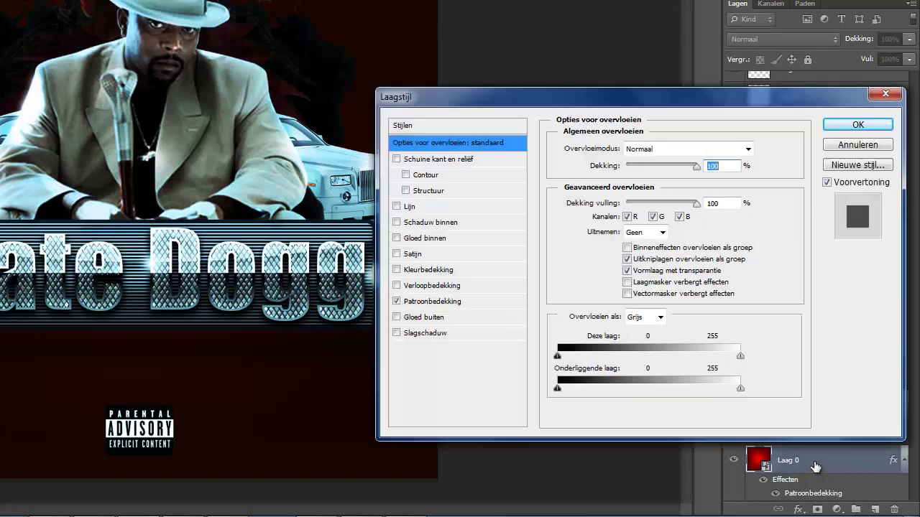
click(432, 303)
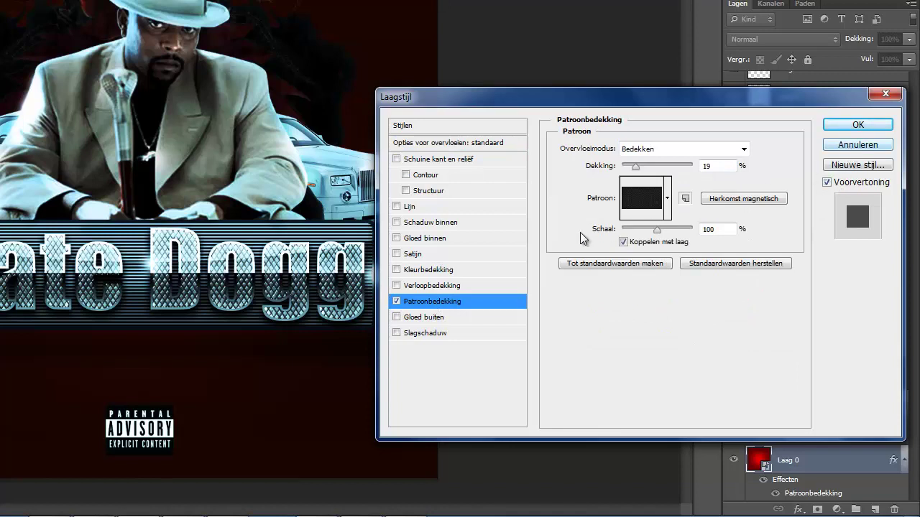
click(396, 286)
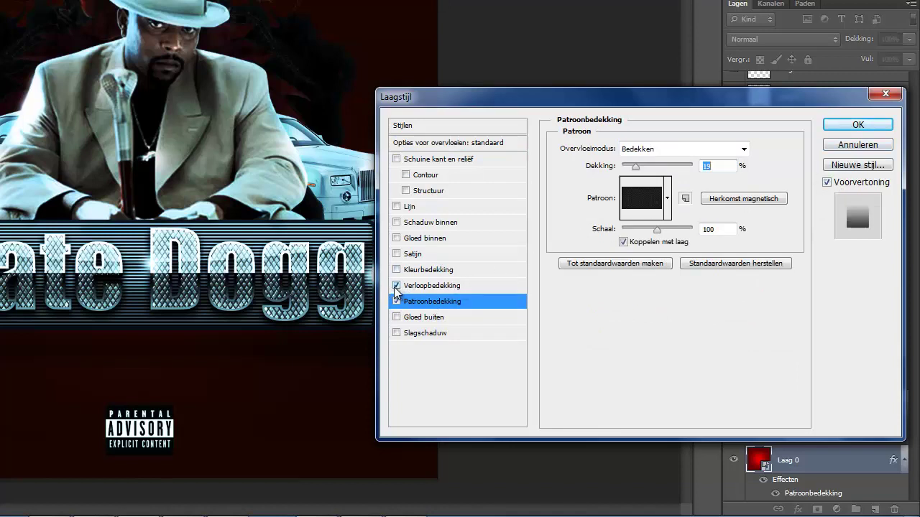
click(431, 286)
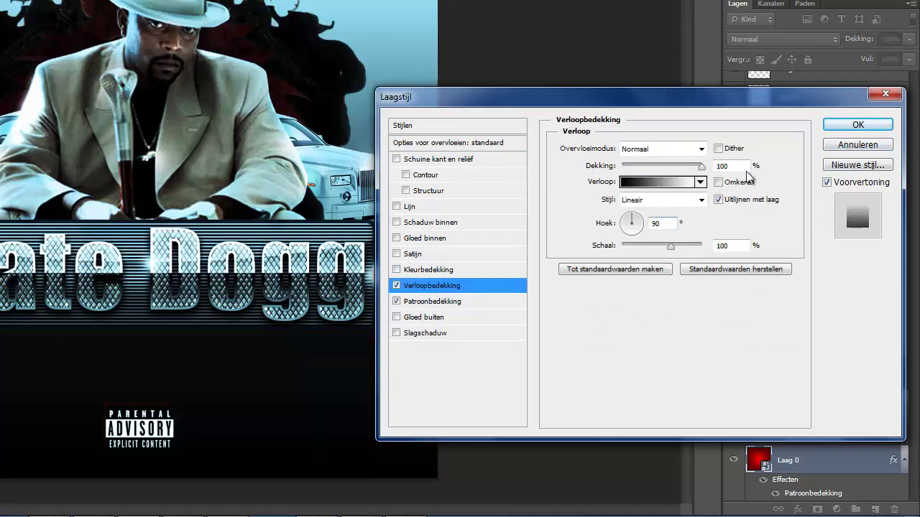
click(700, 182)
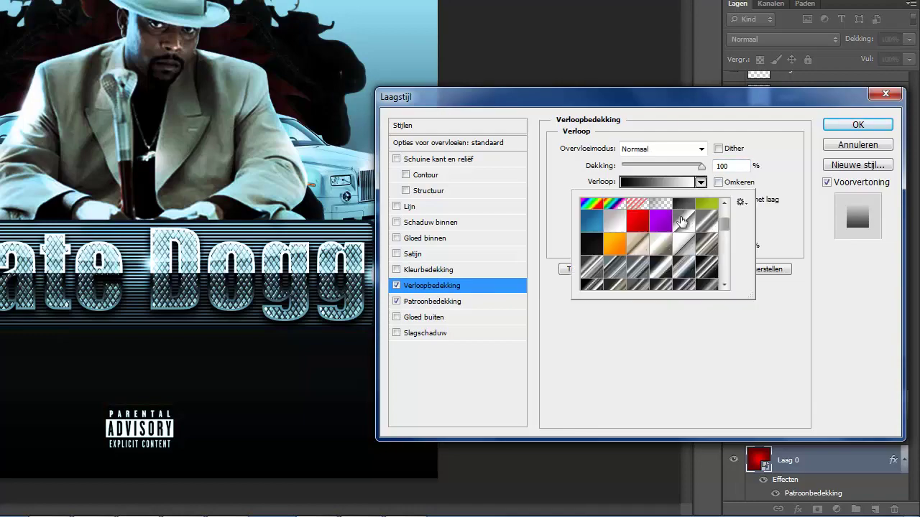
- Try several metallic gradient presets, including faucet 50, for the background's gradient overlay
click(659, 257)
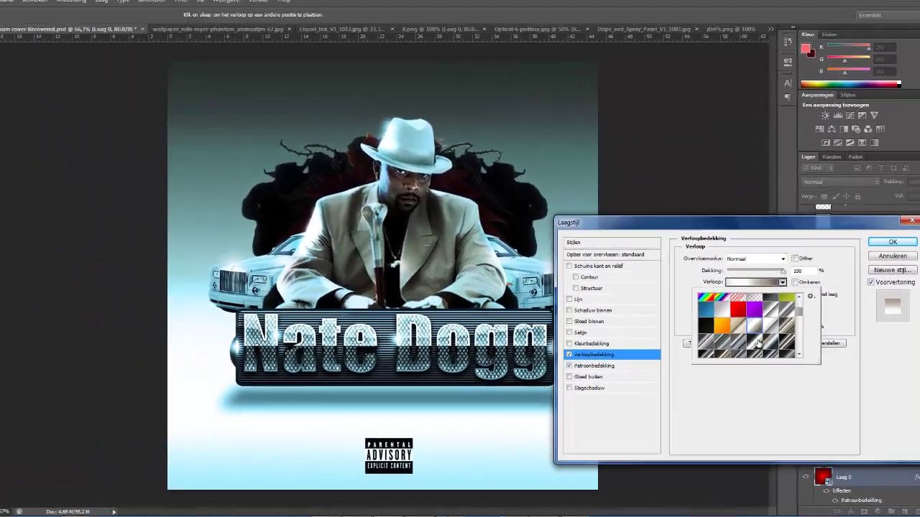
click(758, 343)
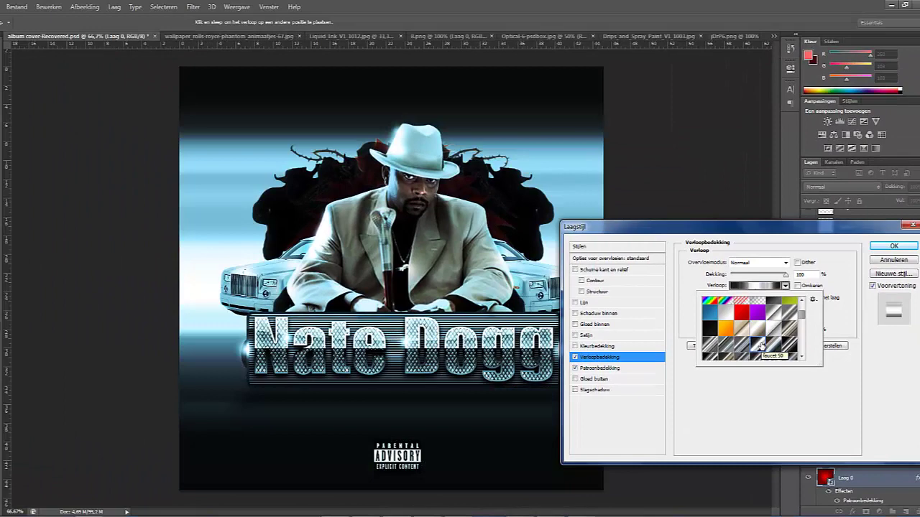
scroll(760, 345, down, 3)
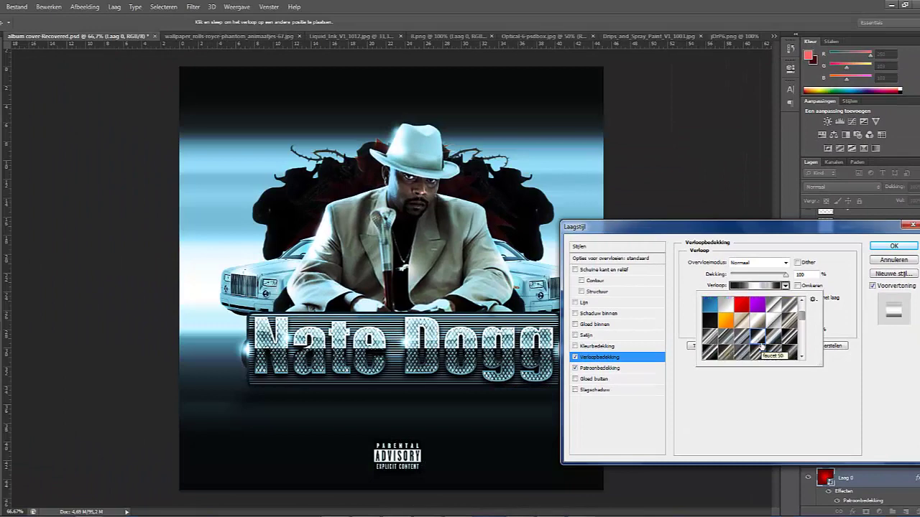
click(760, 345)
scroll(761, 346, down, 1)
scroll(762, 345, down, 1)
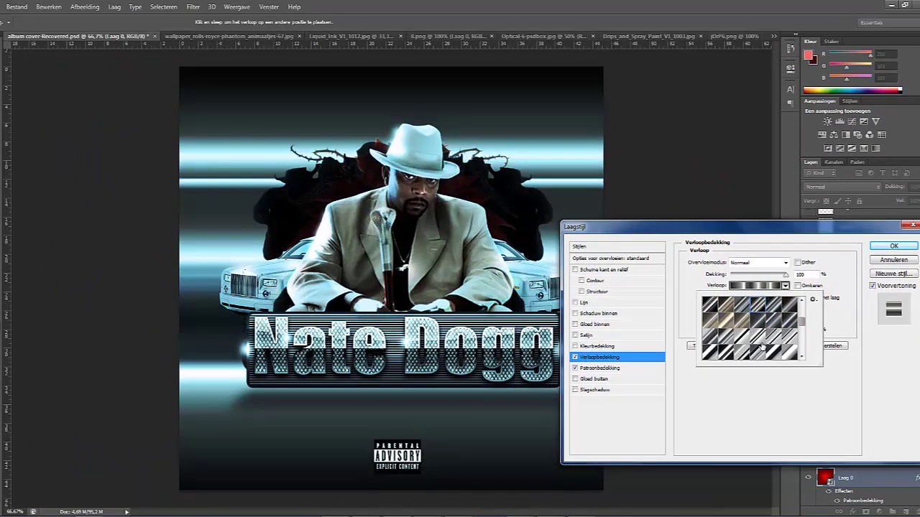
click(761, 346)
scroll(762, 345, down, 3)
scroll(761, 345, down, 2)
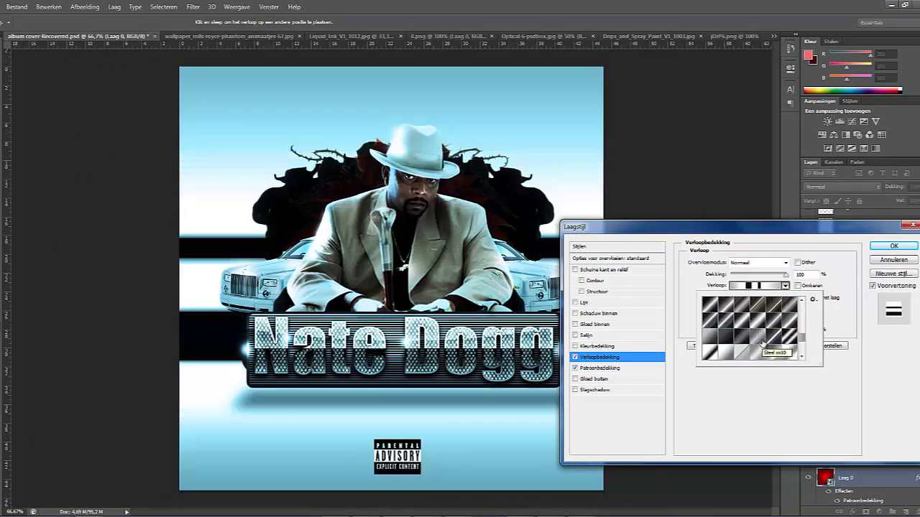
click(761, 330)
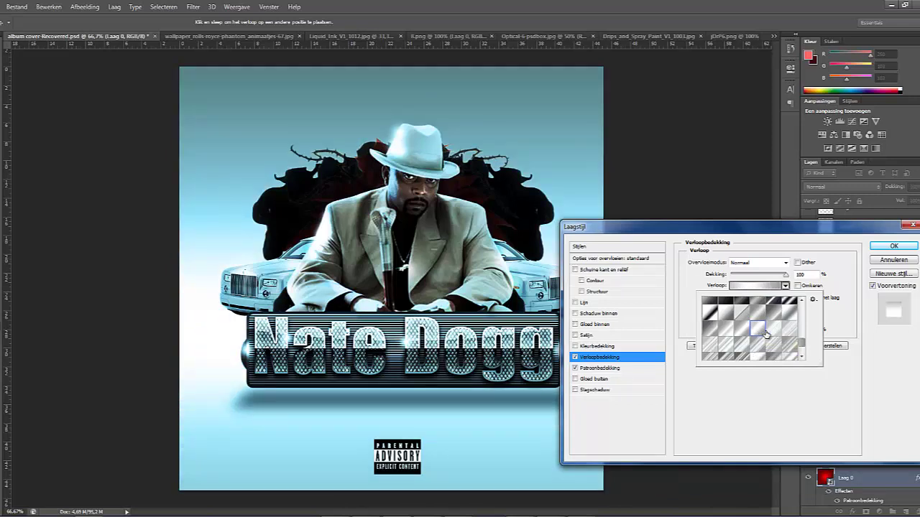
- Apply the light grey gradient preset next to the blue one to Laag 0 and accept the layer style
scroll(766, 333, up, 8)
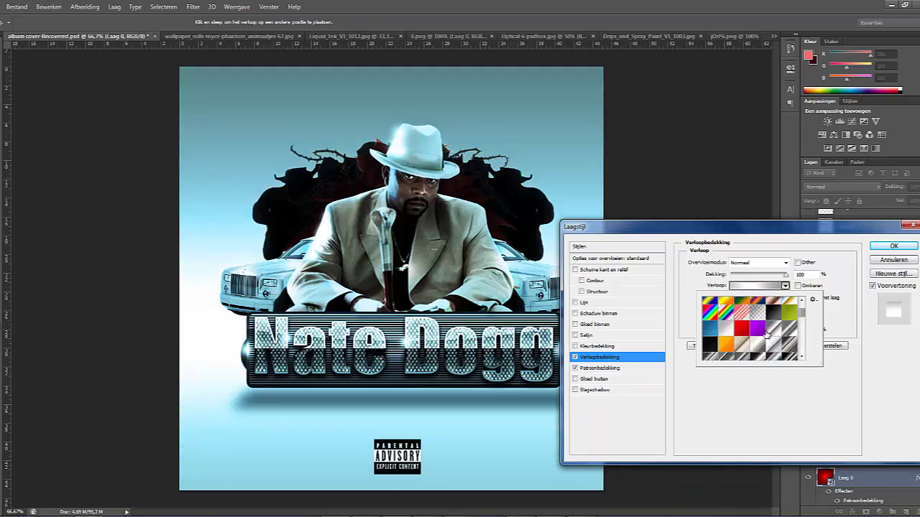
click(726, 331)
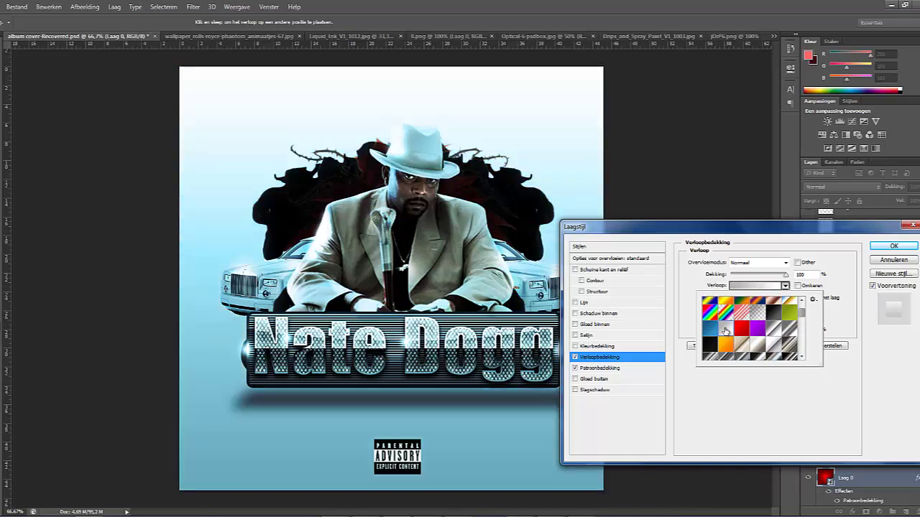
click(891, 247)
click(891, 246)
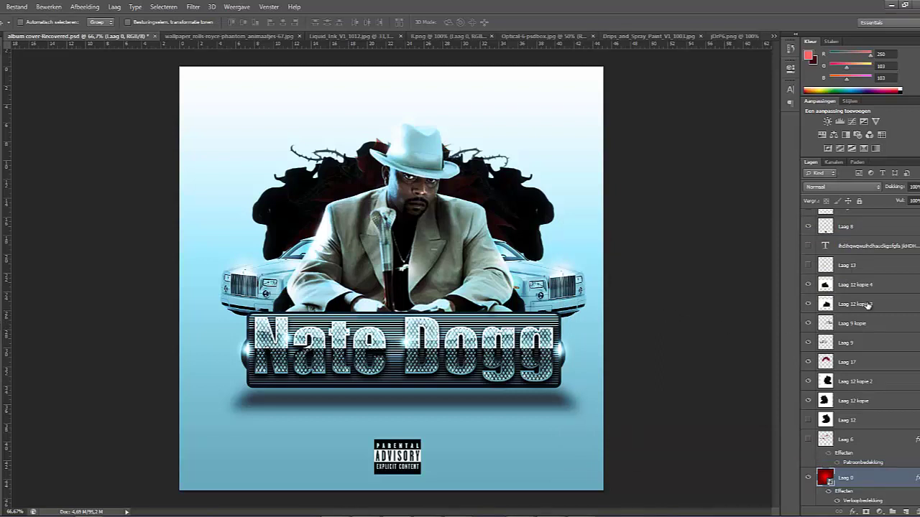
- Show the rose petals layer Laag 6 and move the petals up around the thorns and dark silhouettes
click(808, 439)
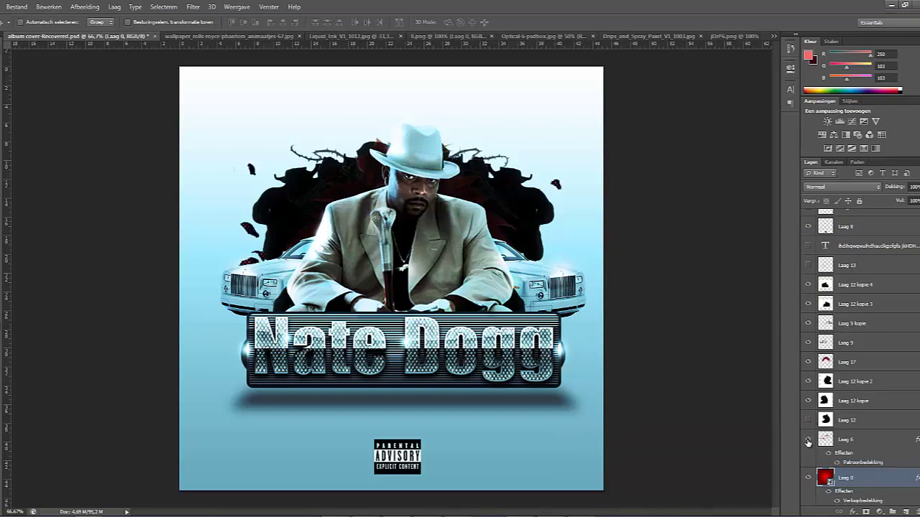
click(839, 439)
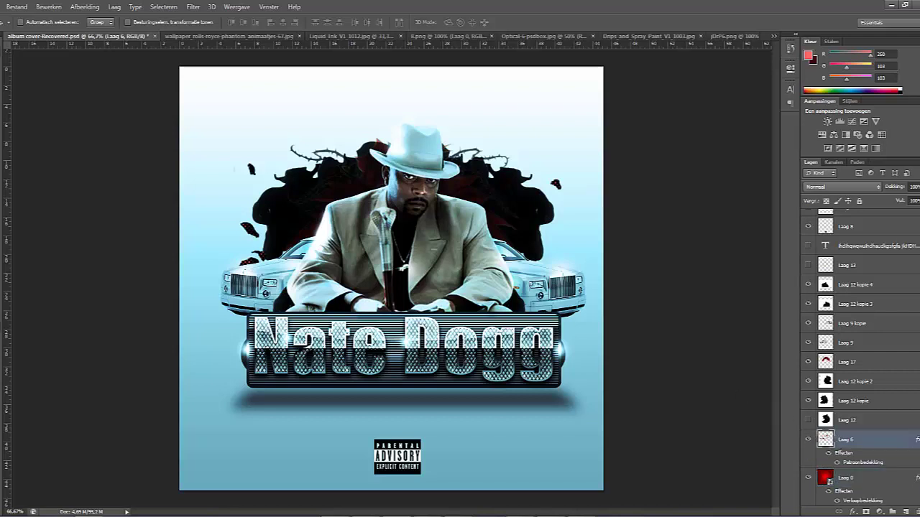
drag(378, 248, 379, 208)
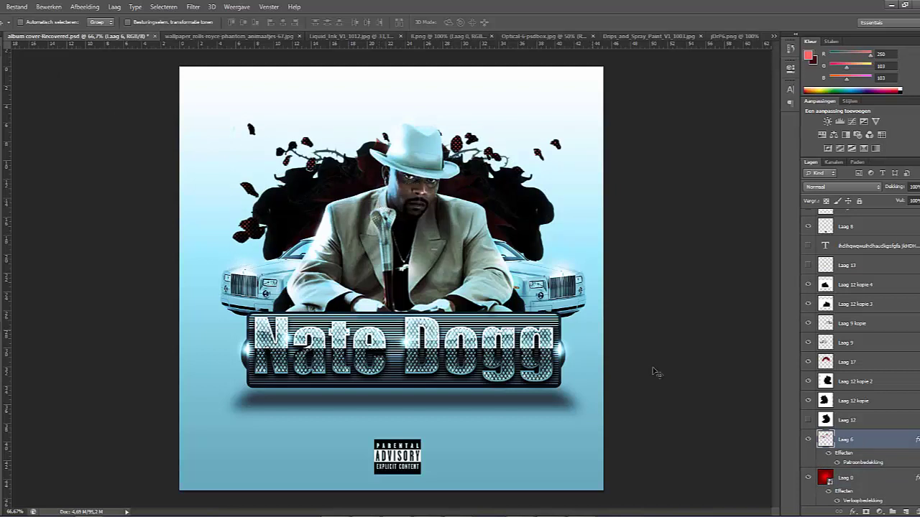
- Hide the pattern overlay on the petals layer Laag 6 and try adjusting the layer's opacity and fill
click(837, 464)
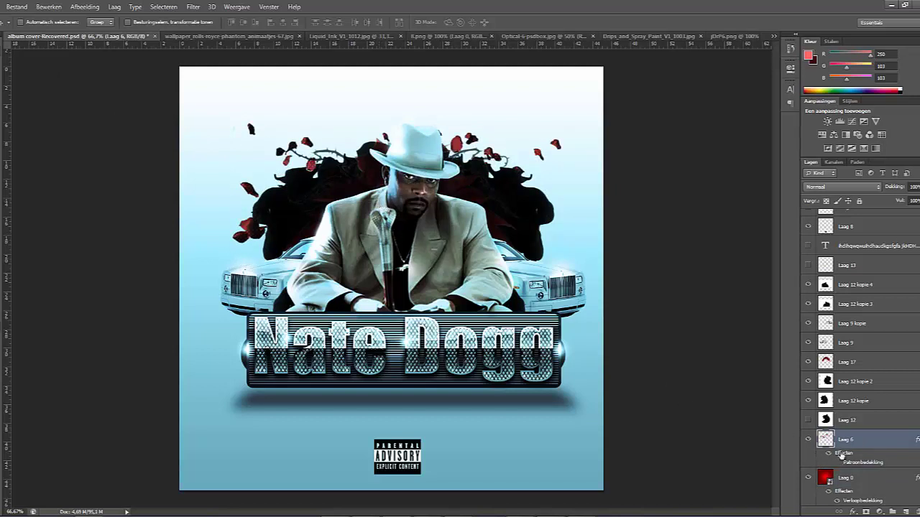
drag(898, 189, 884, 189)
click(914, 201)
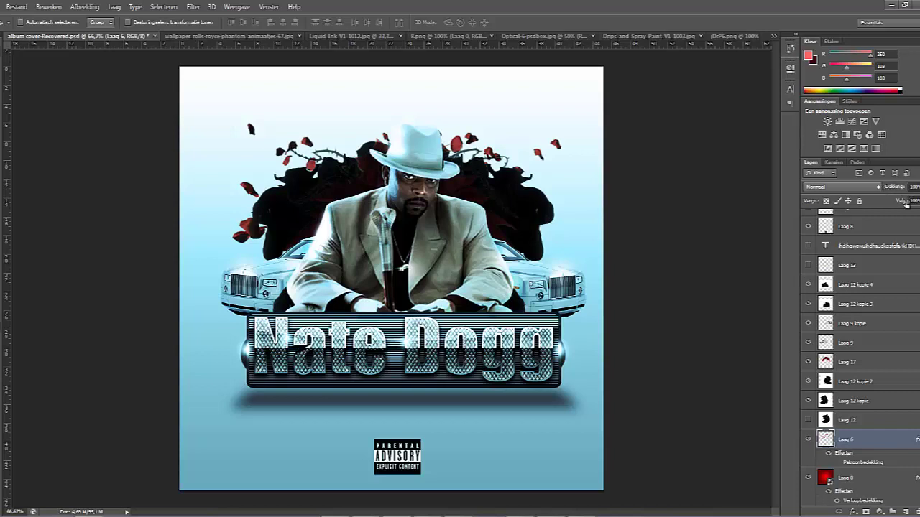
drag(877, 202, 919, 205)
- Add a new layer directly above the petals layer Laag 6 and make it a clipping mask on the petals
click(906, 511)
right_click(861, 440)
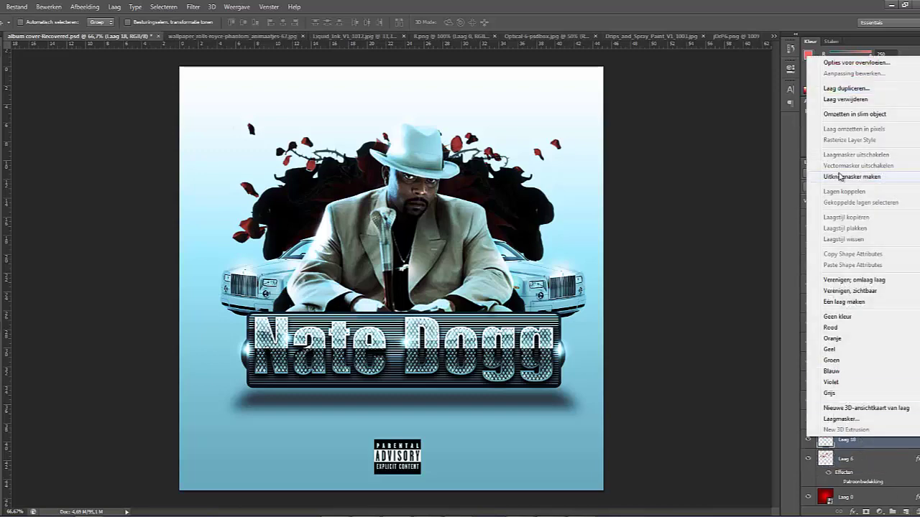
click(840, 177)
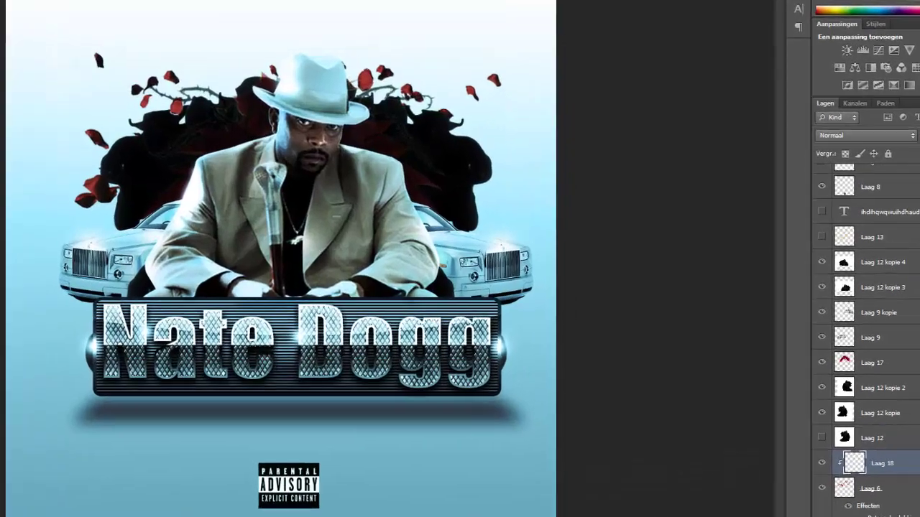
- Set the foreground colour to black (000000) and brush over all the petals on the clipped layer Laag 18
click(3, 345)
click(545, 355)
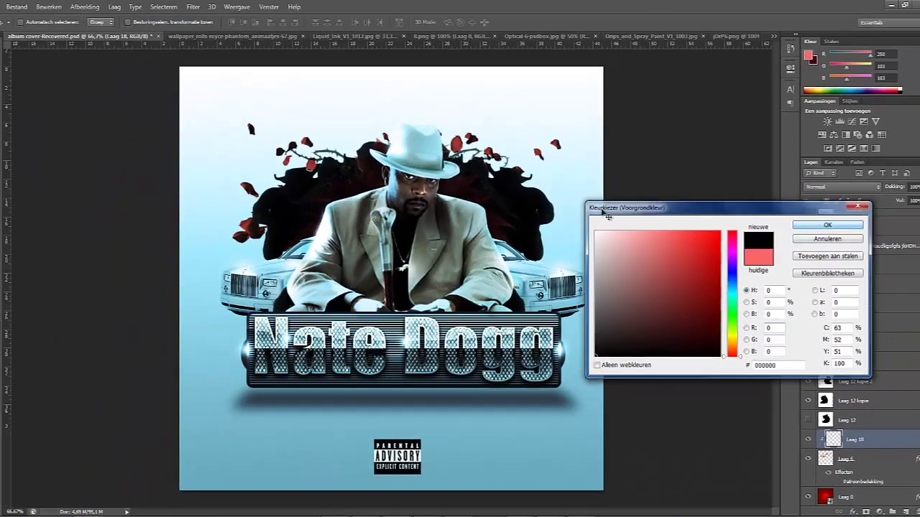
click(848, 184)
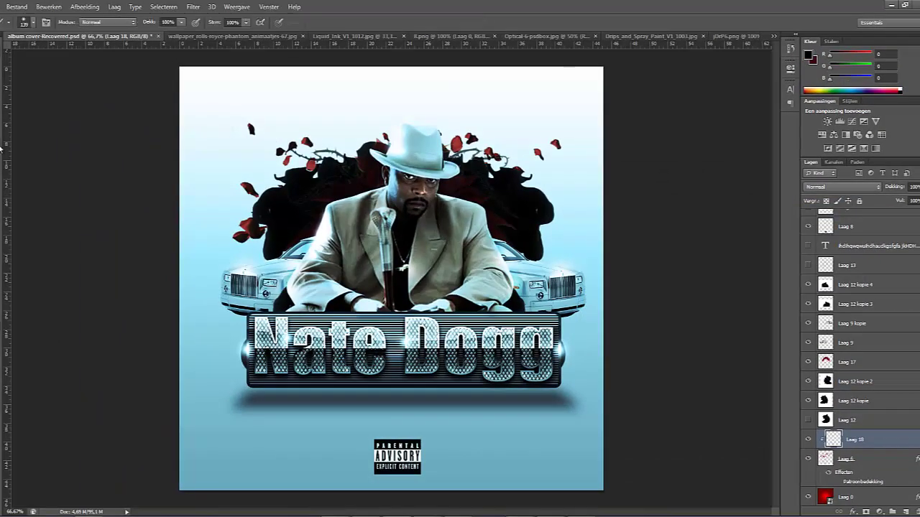
mouse_move(255, 147)
mouse_down()
mouse_move(248, 248)
mouse_move(244, 166)
mouse_move(258, 224)
mouse_move(292, 131)
mouse_move(302, 180)
mouse_move(337, 135)
mouse_move(396, 134)
mouse_move(426, 121)
mouse_move(446, 155)
mouse_move(478, 136)
mouse_move(482, 165)
mouse_move(498, 180)
mouse_move(528, 165)
mouse_move(560, 130)
mouse_move(579, 249)
mouse_up()
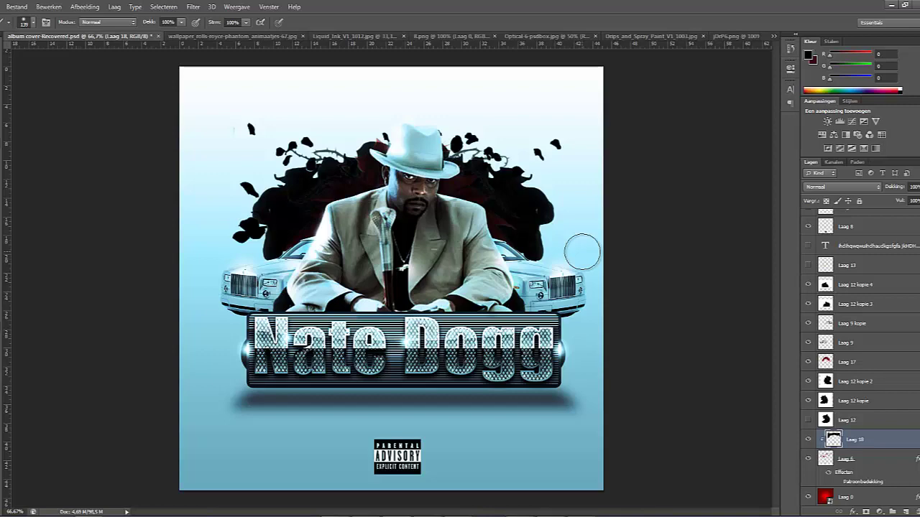
- Open the bare branch image cdUgO from the renders folder, discarding its embedded colour profile
click(16, 6)
click(22, 28)
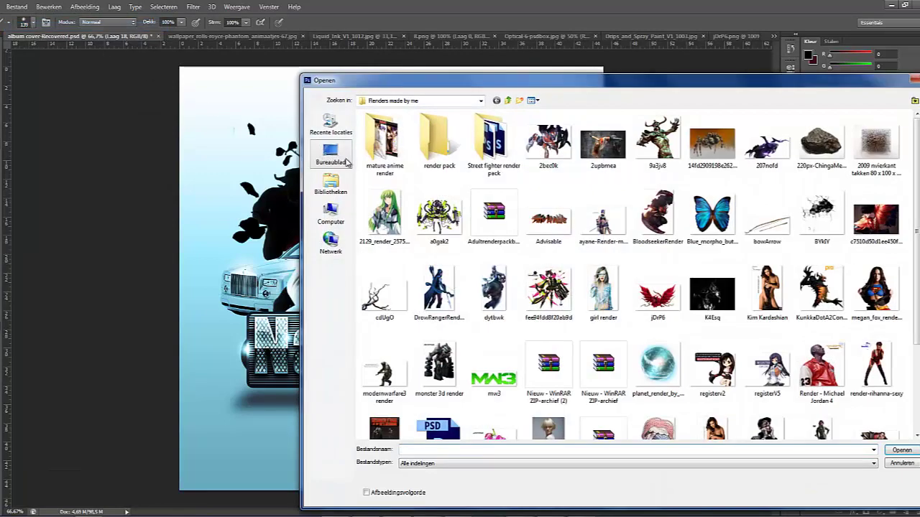
click(392, 301)
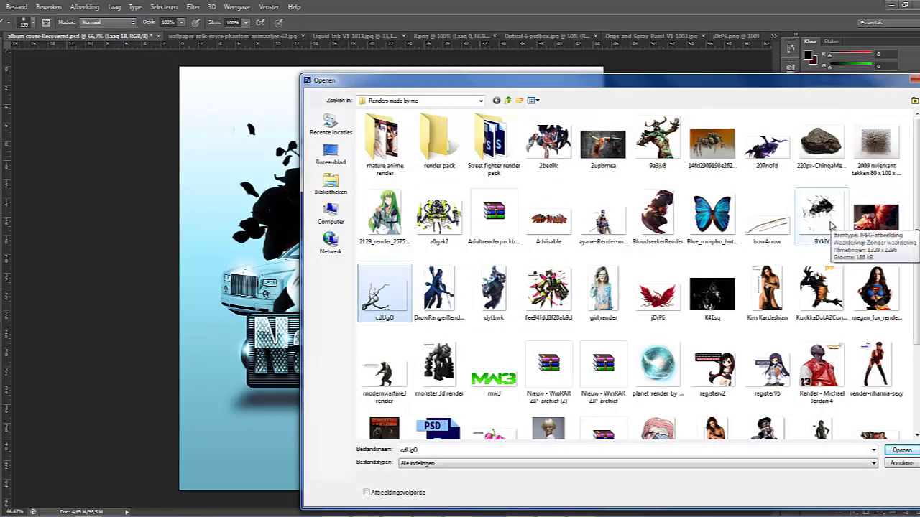
scroll(831, 226, down, 3)
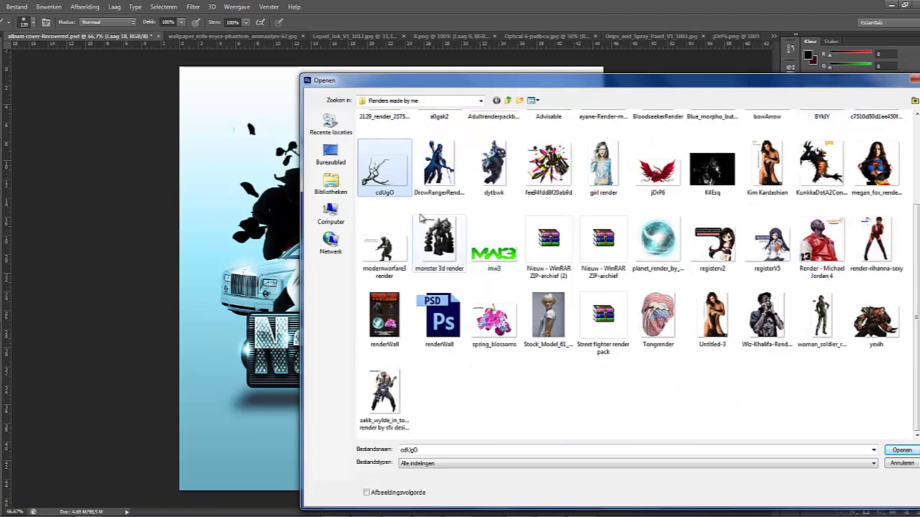
double_click(396, 183)
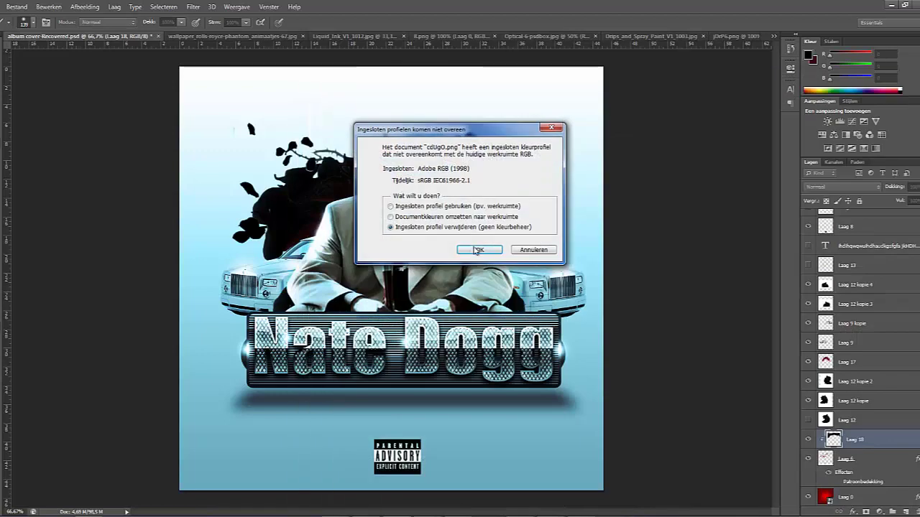
click(476, 250)
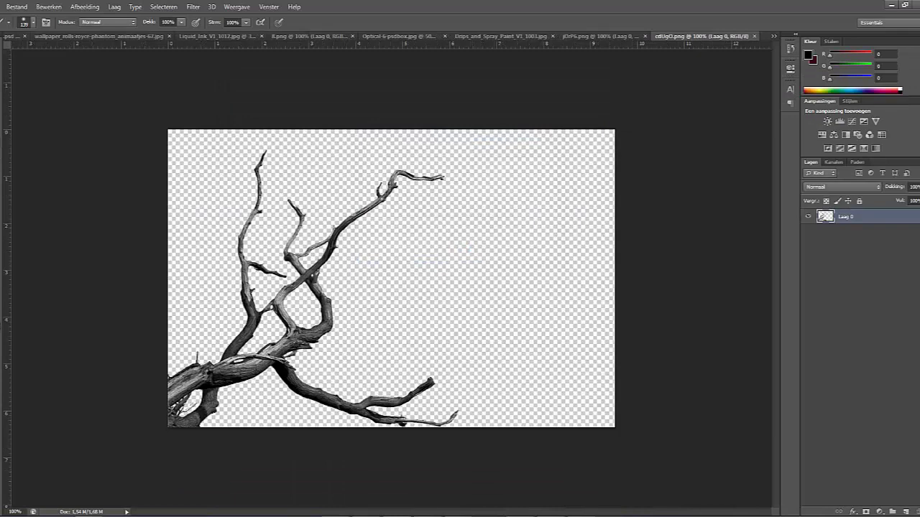
- Copy the branch with a rectangular selection and paste it into the album cover directly above Laag 12 kopie 2
key(m)
drag(76, 70, 575, 455)
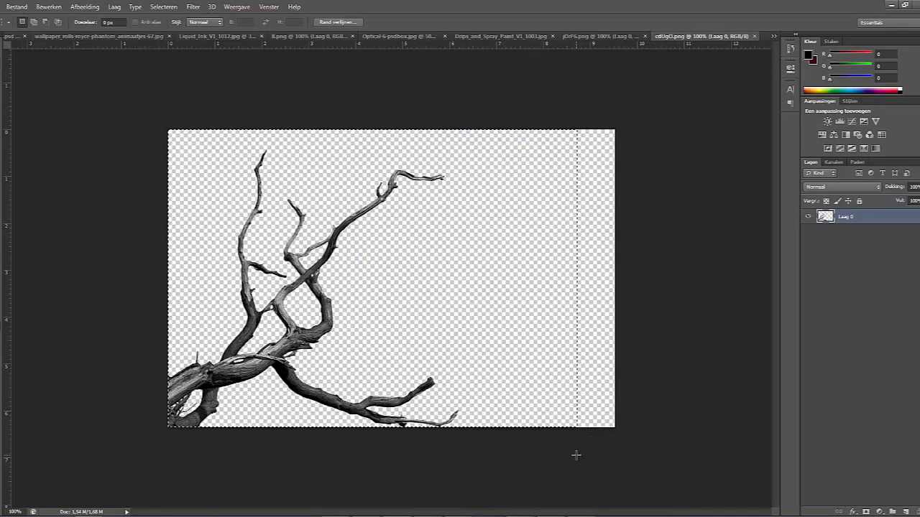
click(11, 37)
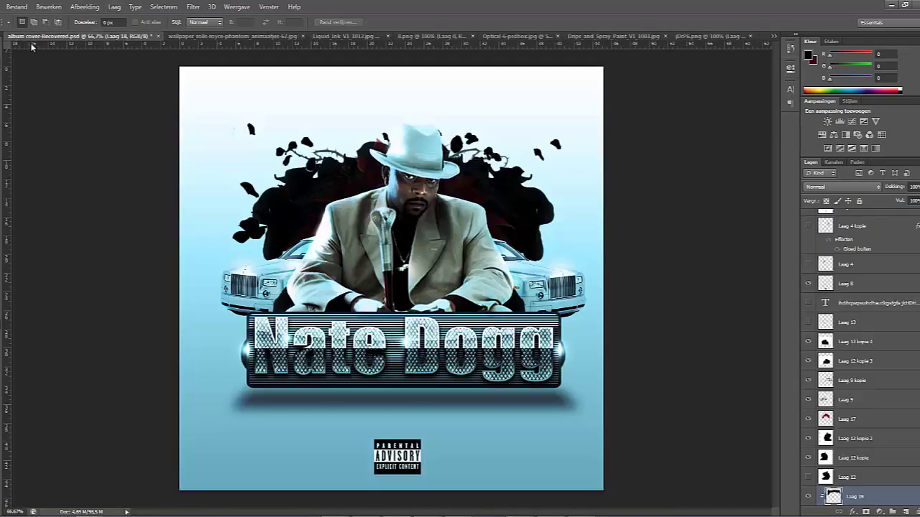
click(860, 435)
key(ctrl+v)
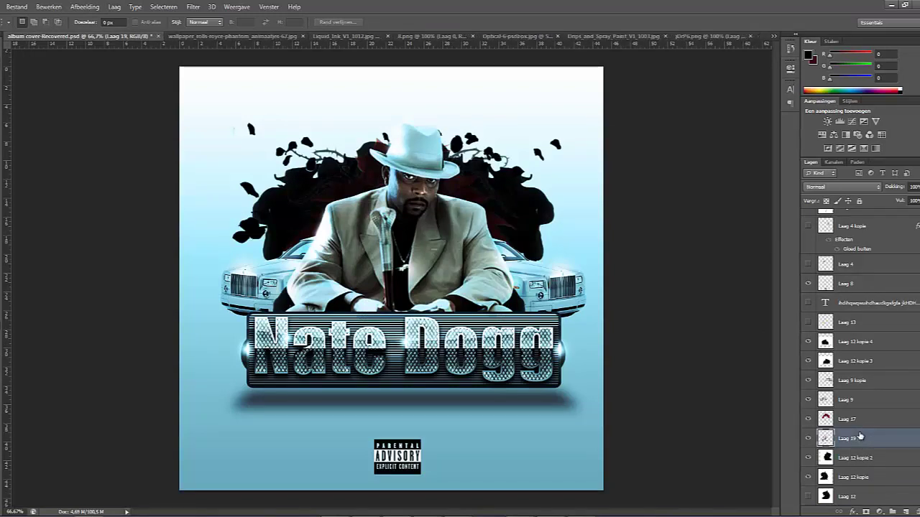
- Rotate the branch by about -77°, move it up behind the thorns beside the figure's hat, and apply the transformation
key(v)
click(127, 22)
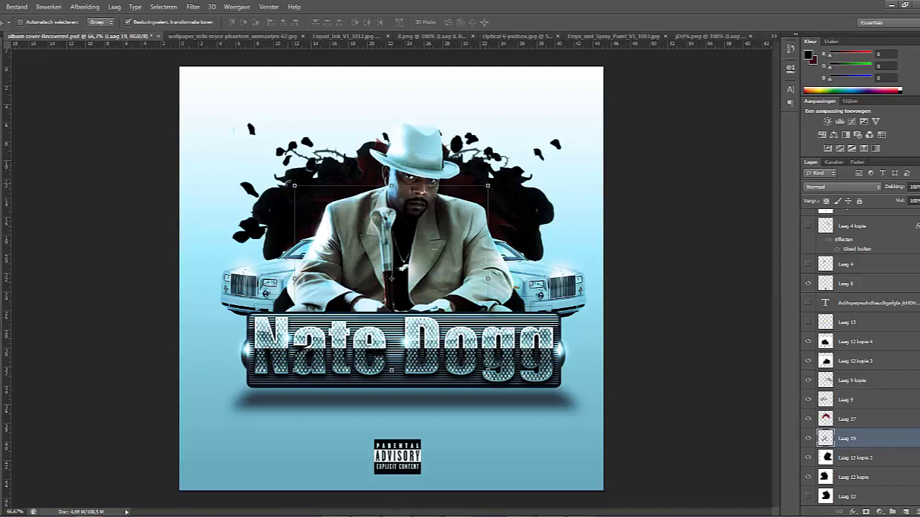
drag(287, 184, 277, 357)
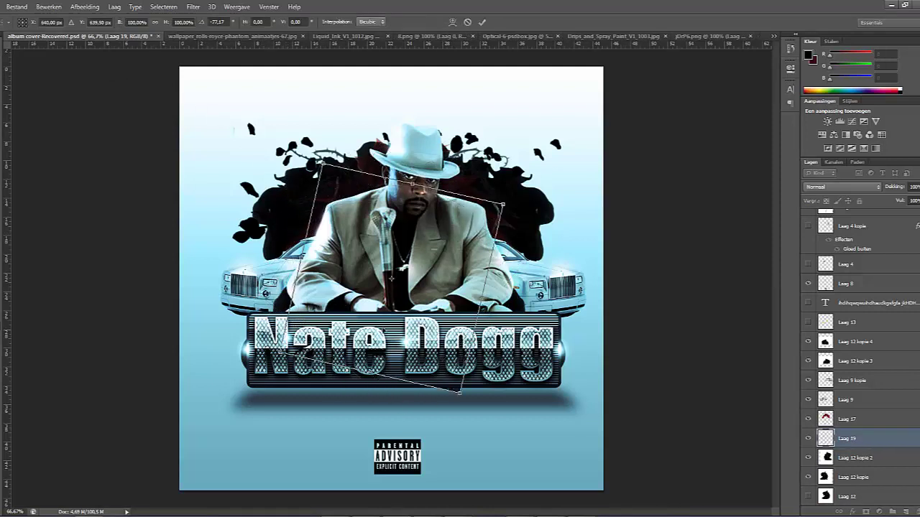
drag(442, 334, 399, 284)
click(2, 44)
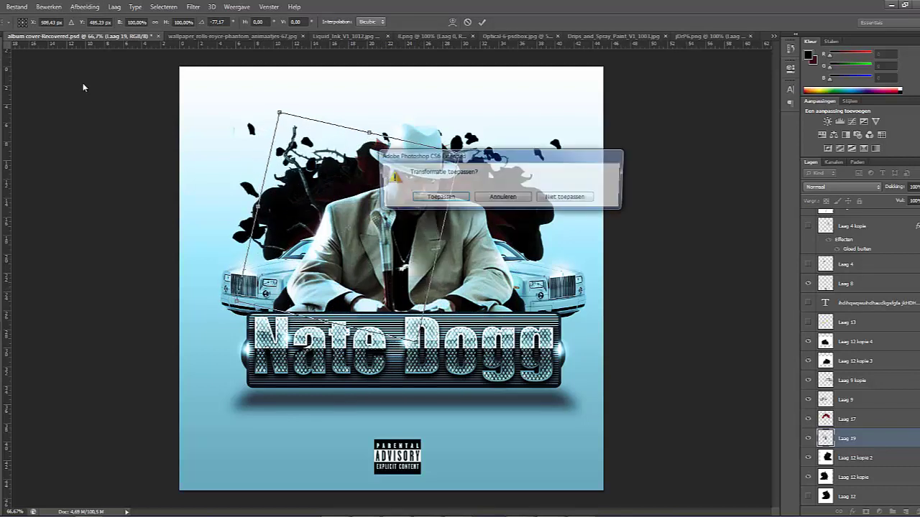
click(450, 199)
- Duplicate the branch layer Laag 19 within the album cover document
right_click(876, 443)
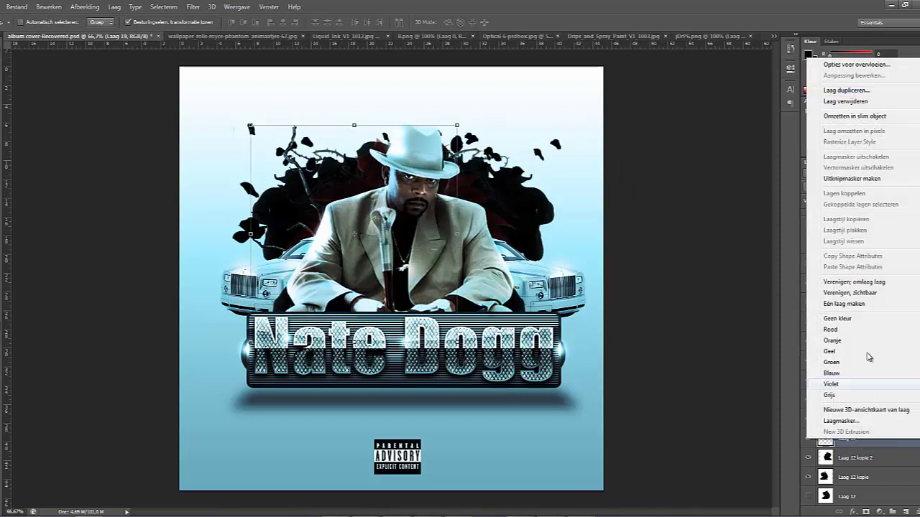
click(837, 88)
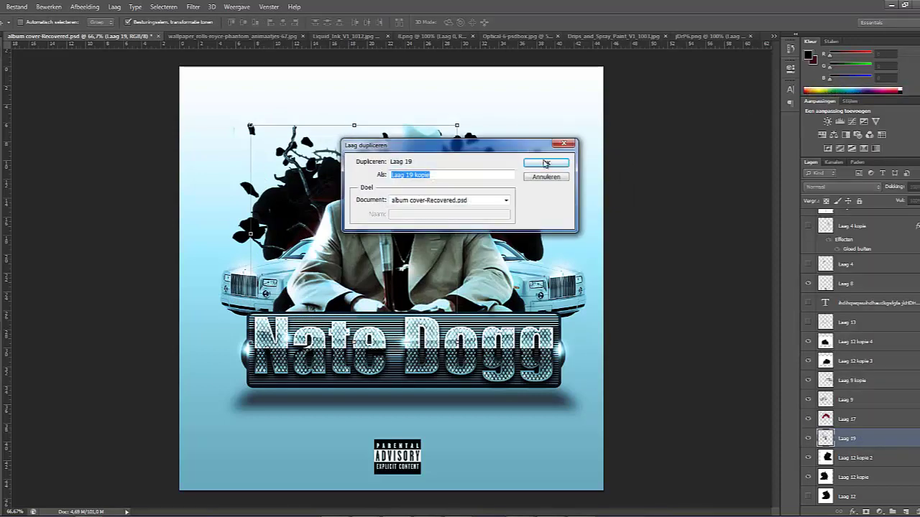
click(541, 162)
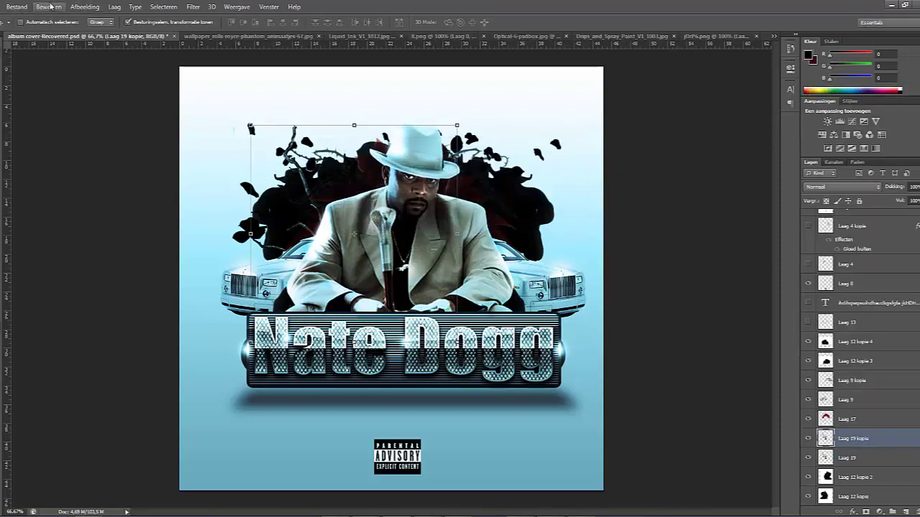
- Flip the branch copy horizontally and move it to the opposite side of the figure, mirroring the original, with transform controls hidden
click(49, 6)
mouse_move(111, 200)
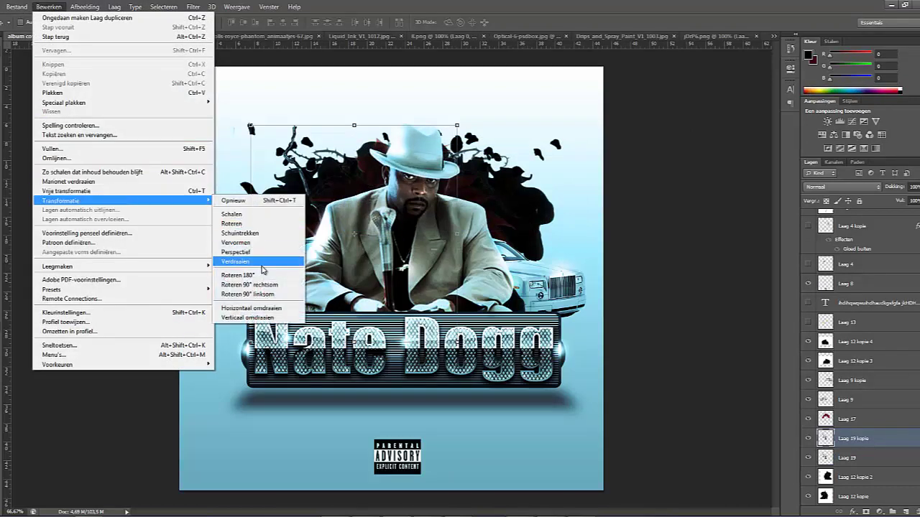
click(272, 308)
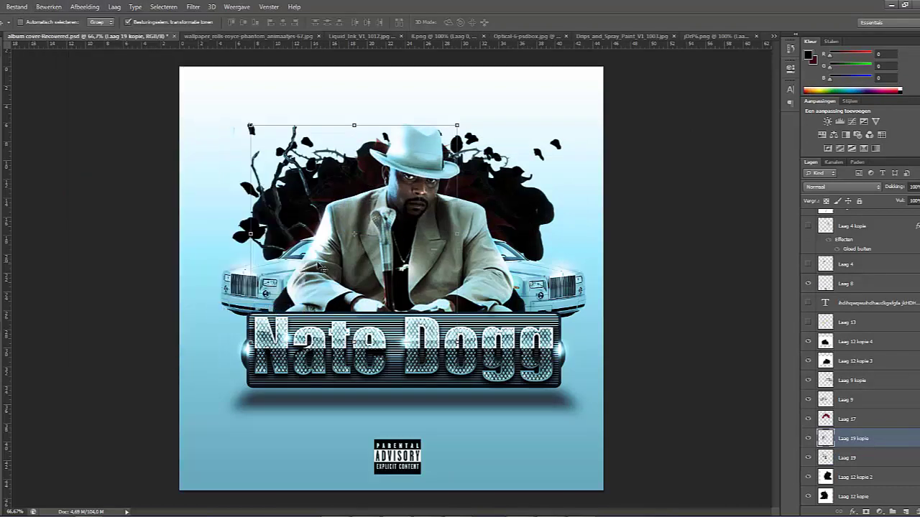
drag(317, 263, 434, 268)
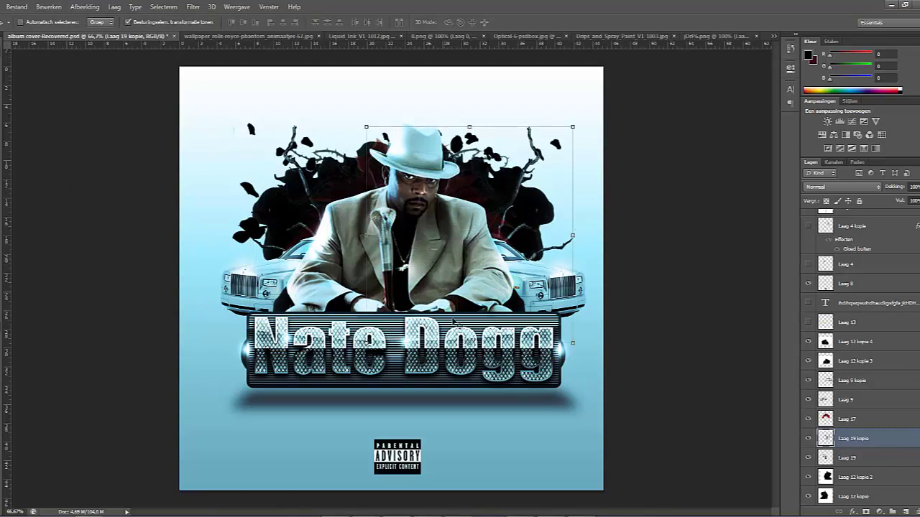
click(128, 21)
- Add a photo filter adjustment above the topmost layer Laag 16, using Warm filter (85) at 51% density
scroll(863, 232, up, 1)
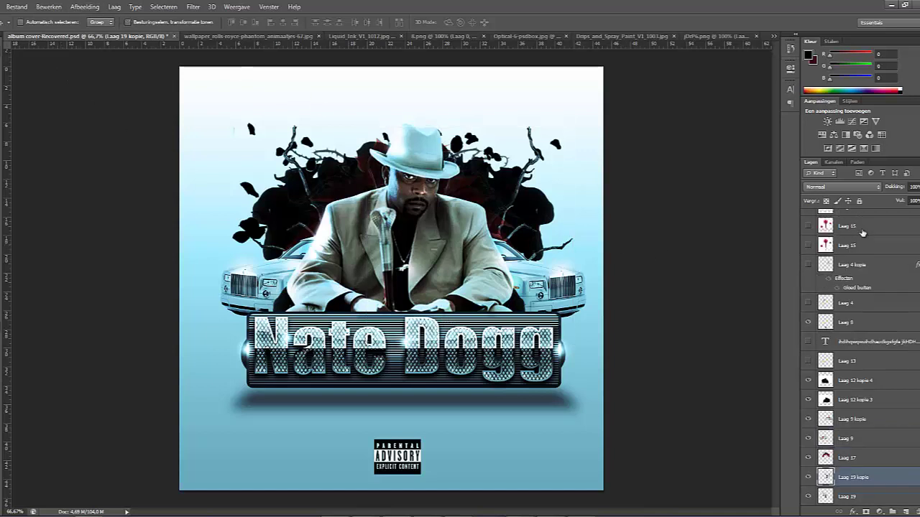
scroll(862, 232, up, 7)
click(862, 220)
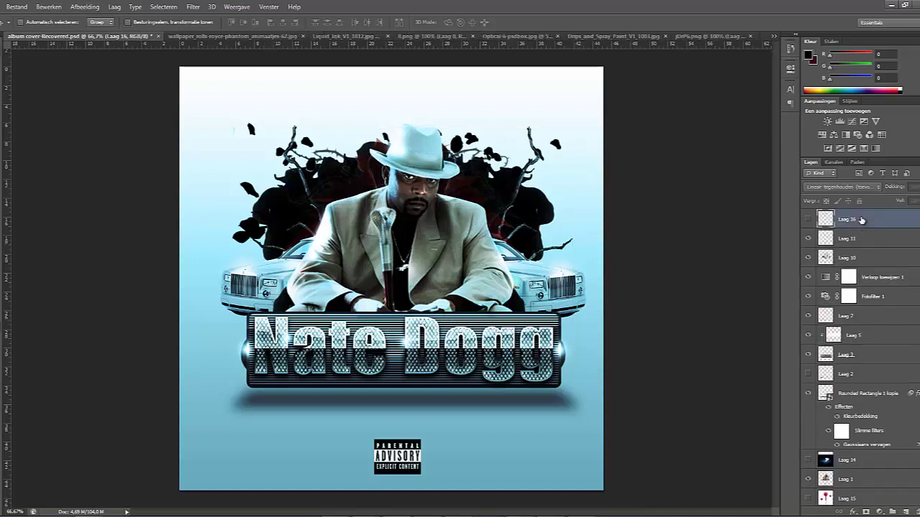
click(880, 512)
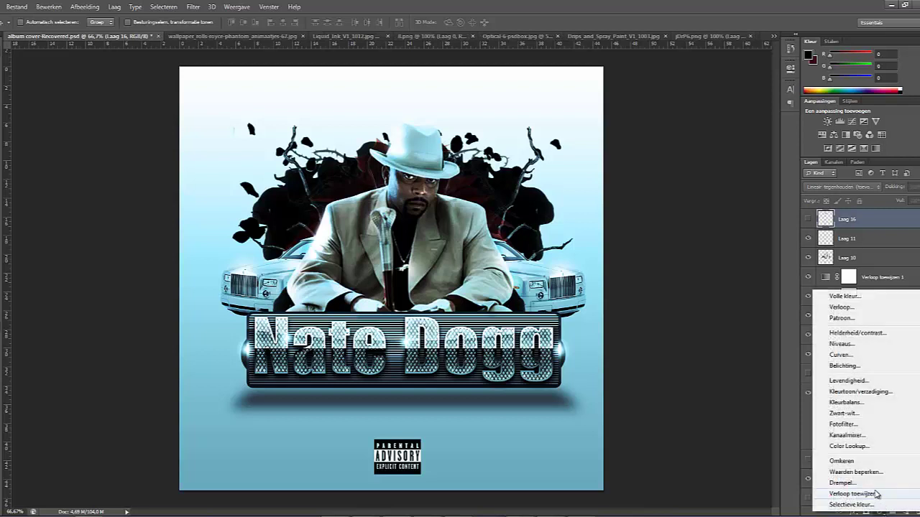
click(844, 425)
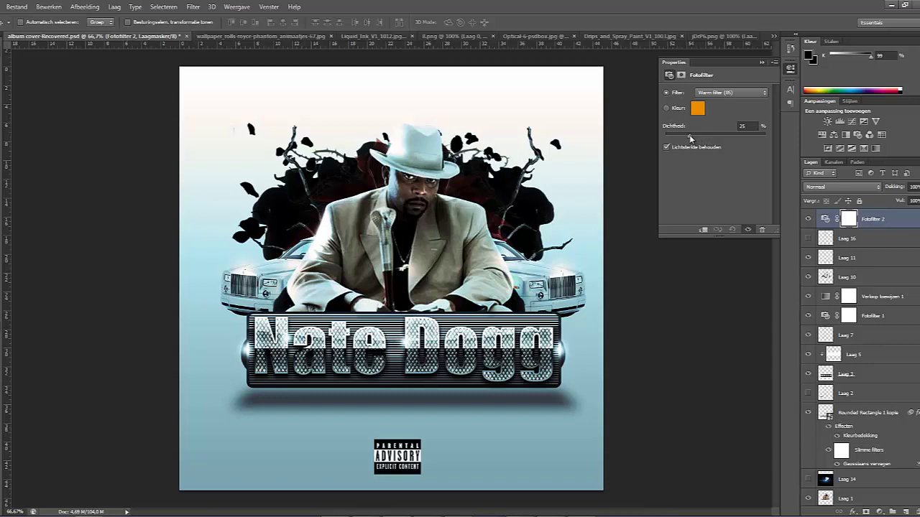
drag(696, 136, 723, 138)
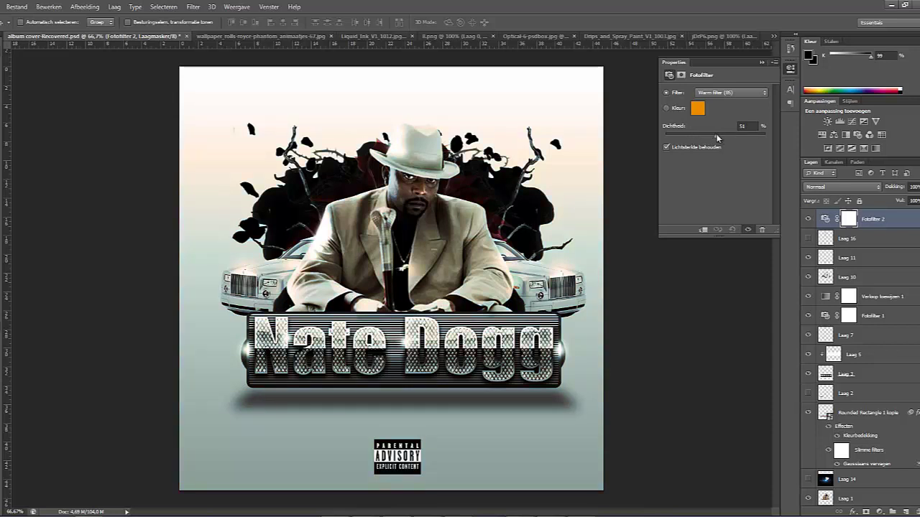
- Add a gradient map adjustment above Fotofilter 2 and set its blend mode to Bedekken (Overlay)
click(878, 512)
click(873, 495)
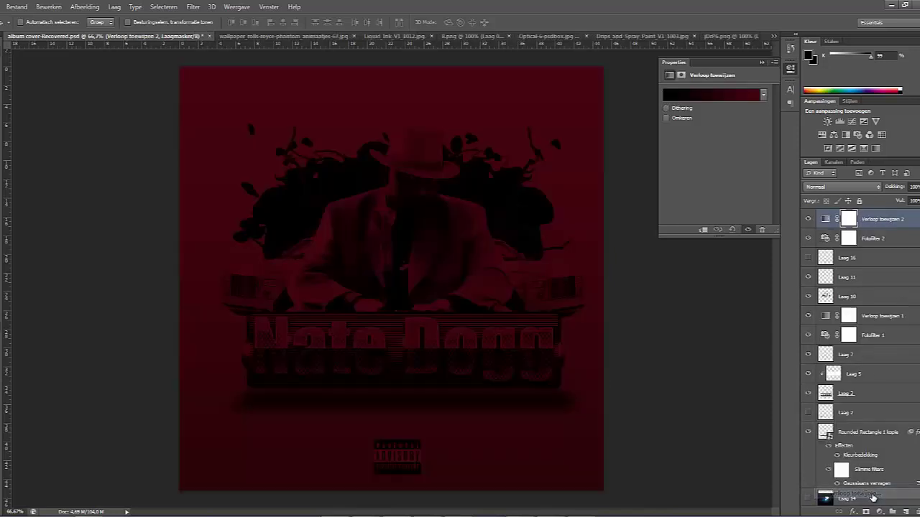
click(853, 188)
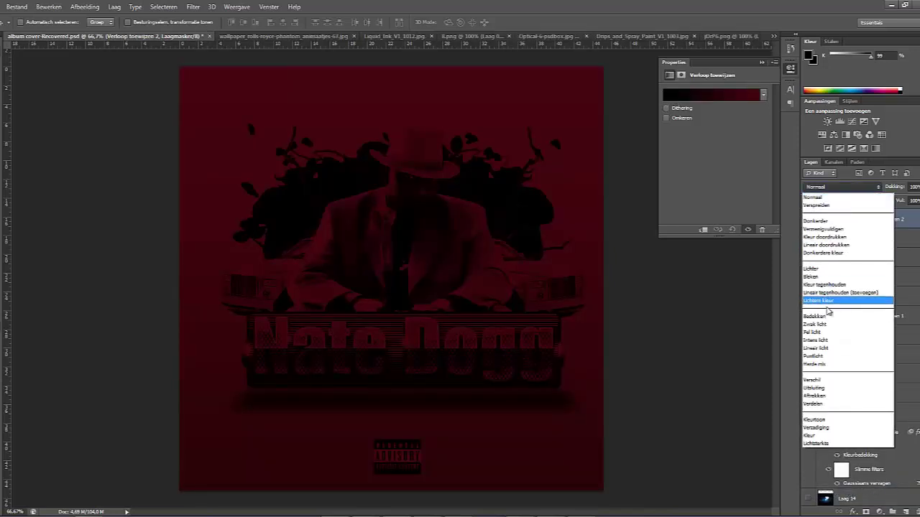
click(827, 314)
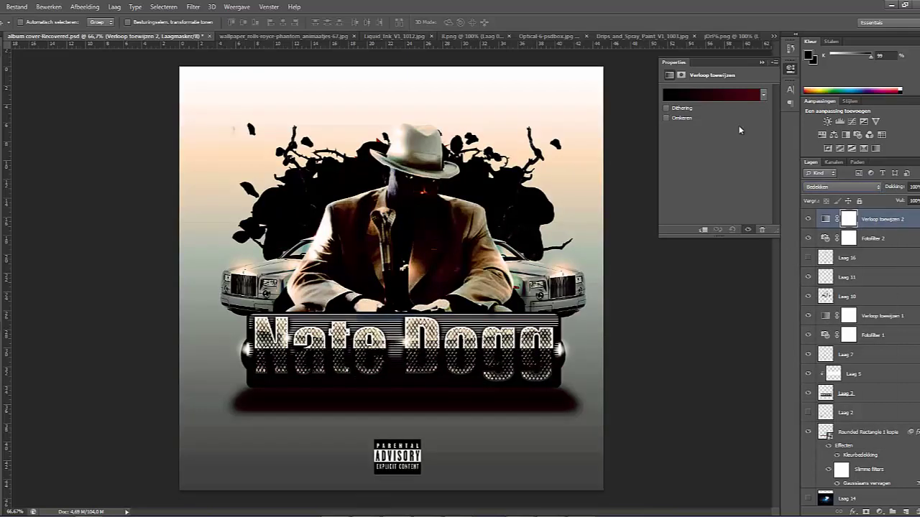
- Try the plain black, black-to-white, red-green, violet-orange and blue-red-yellow preset gradients on the gradient map Verloop toewijzen 2
click(763, 96)
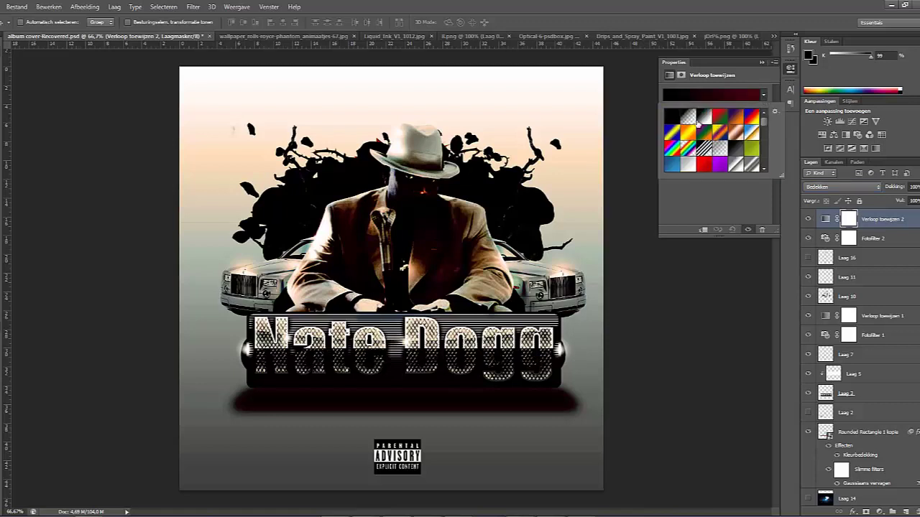
click(676, 117)
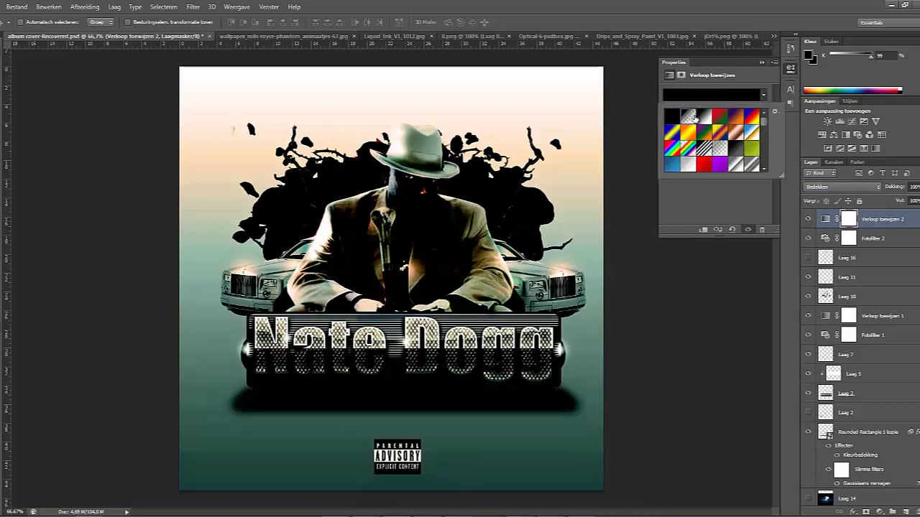
click(705, 116)
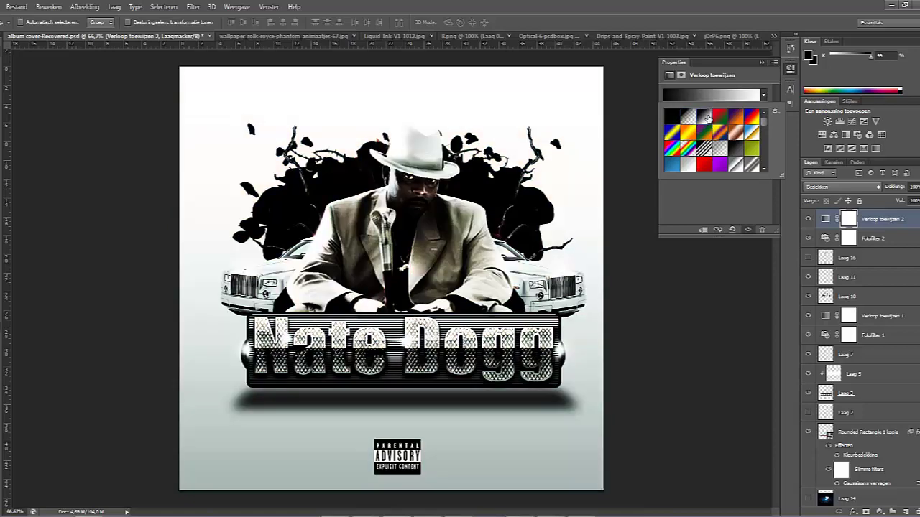
click(721, 117)
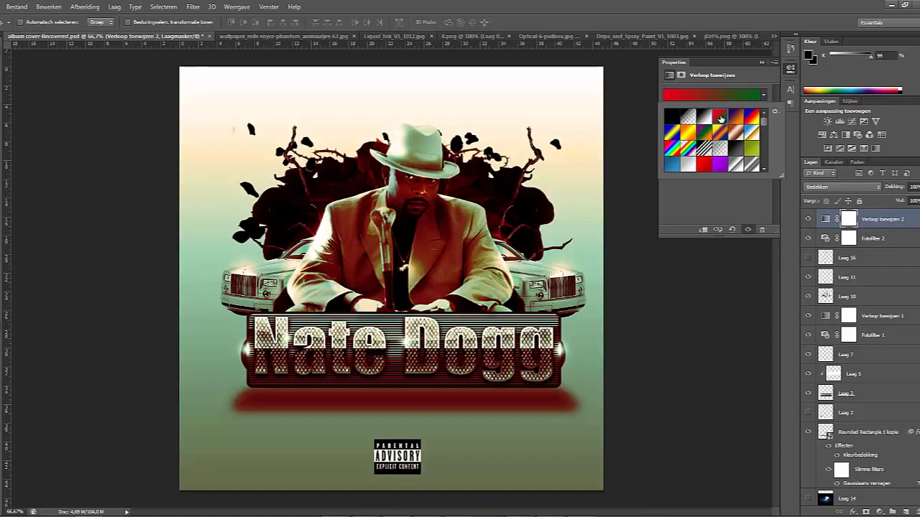
click(740, 121)
click(751, 117)
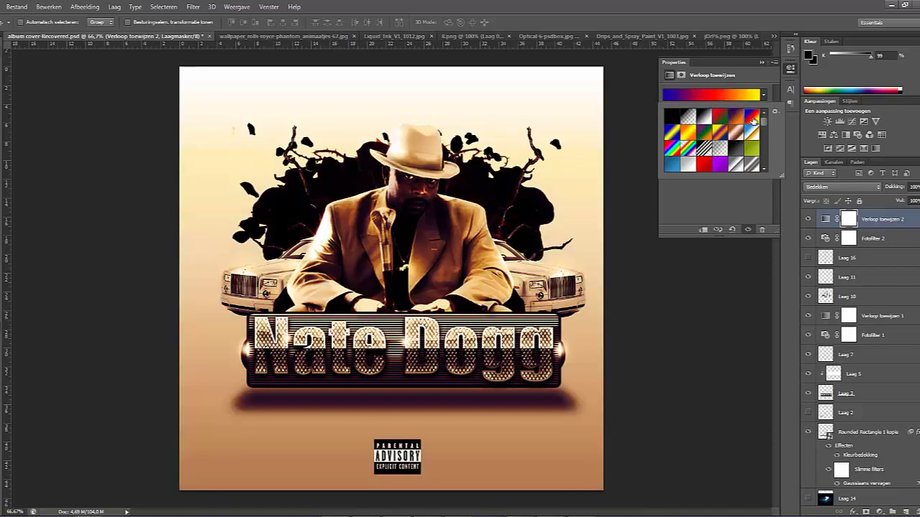
- Try the blue-yellow, orange-yellow, violet-green-orange, copper and chrome preset gradients on the Verloop toewijzen 2 gradient map
click(673, 142)
click(685, 142)
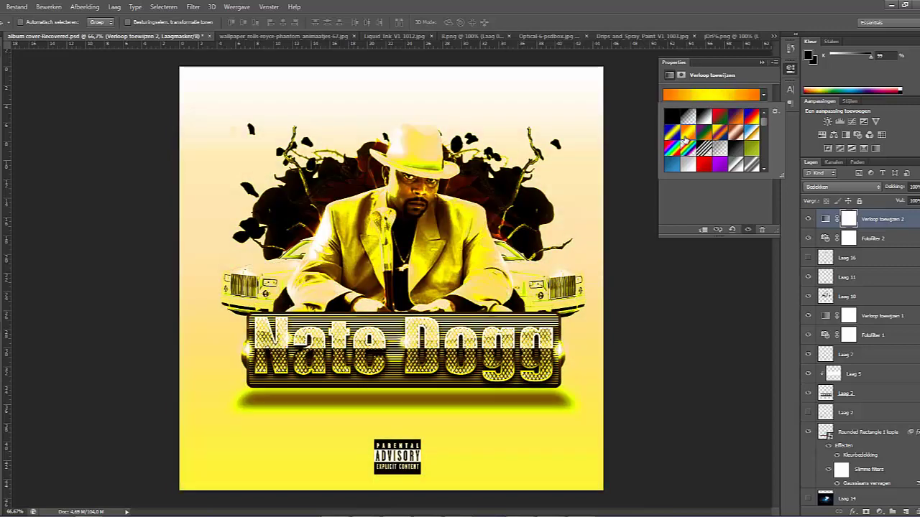
click(704, 133)
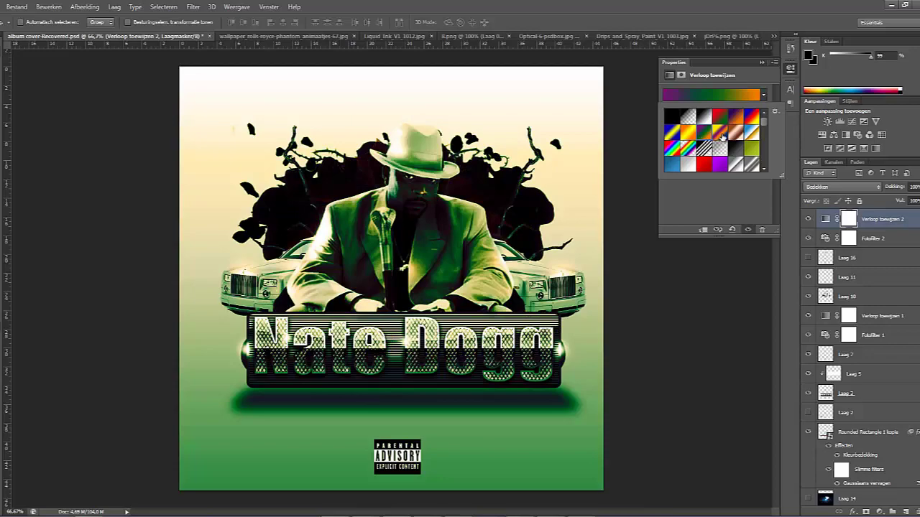
click(721, 134)
click(736, 133)
click(753, 134)
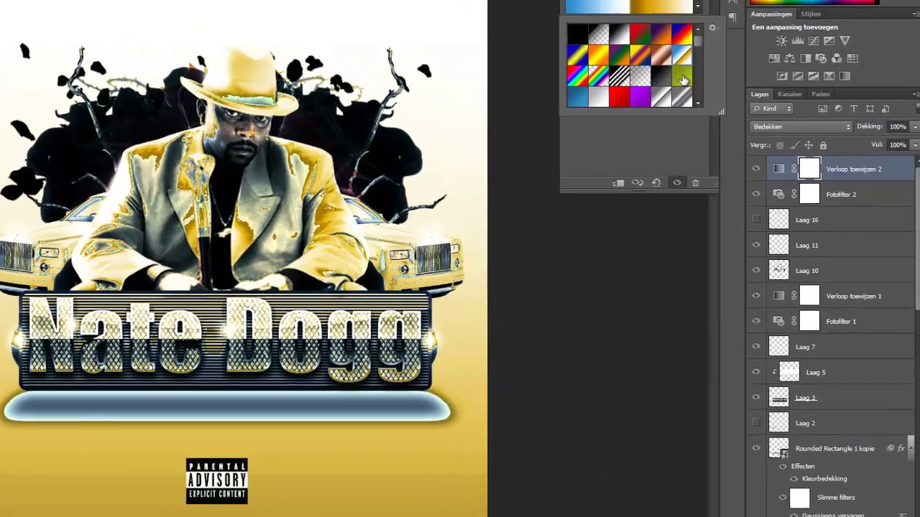
- Try the olive green, zwart grijs (black-grey), neutral, rainbow and blue preset gradients on the Verloop toewijzen 2 adjustment
click(682, 79)
click(661, 79)
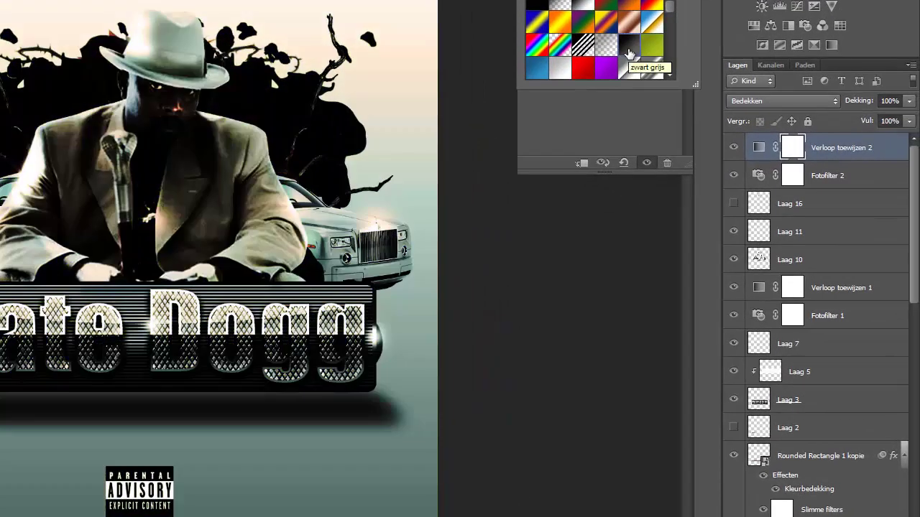
click(608, 54)
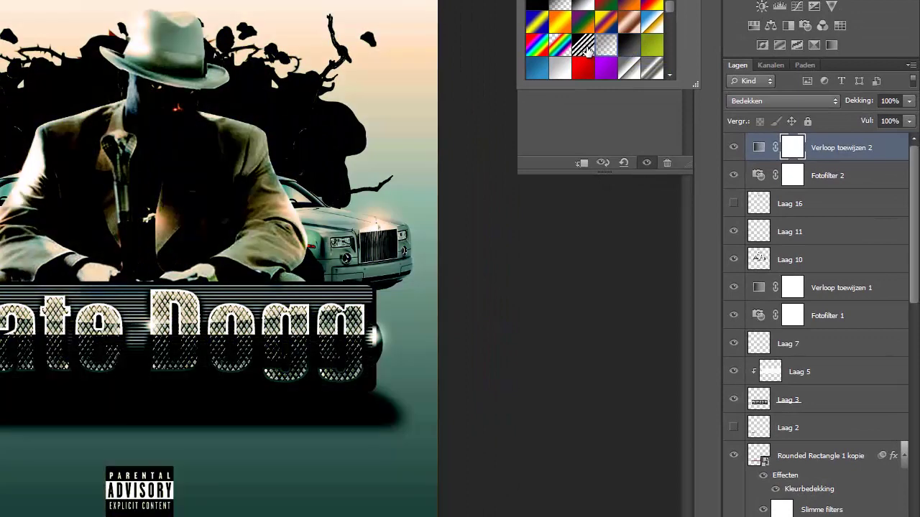
click(565, 48)
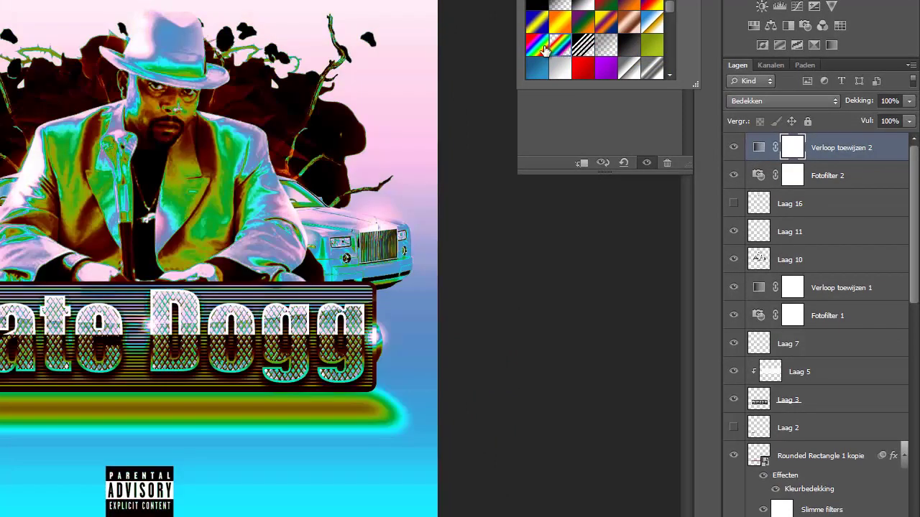
click(545, 49)
click(547, 73)
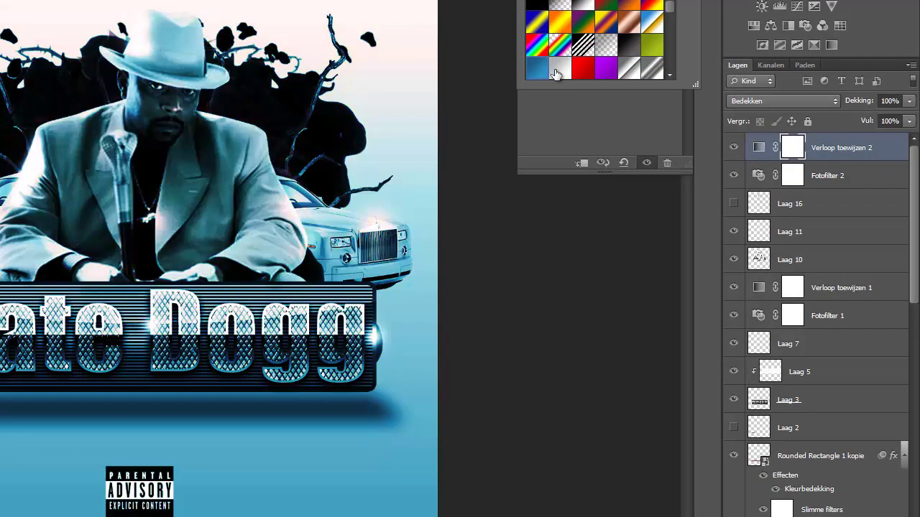
- Try the white-grey, rood (red), purple and several metallic silver preset gradients on Verloop toewijzen 2
click(555, 74)
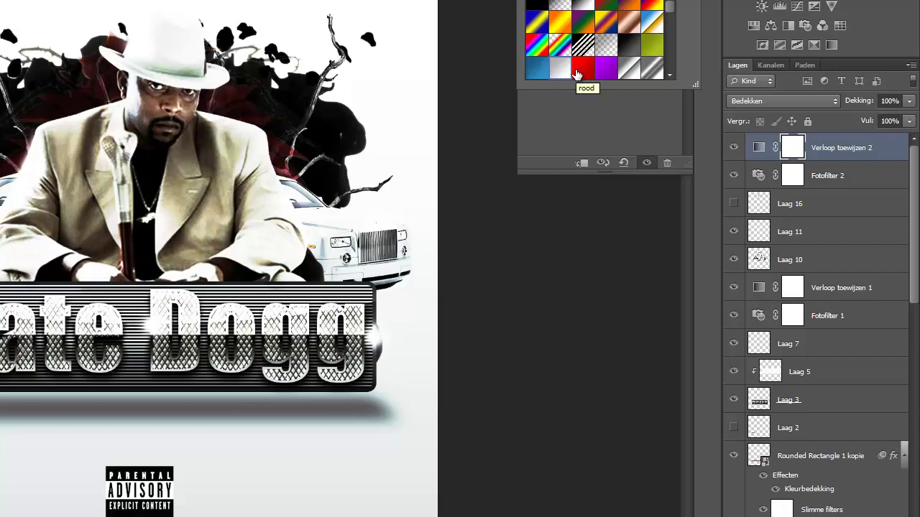
click(576, 75)
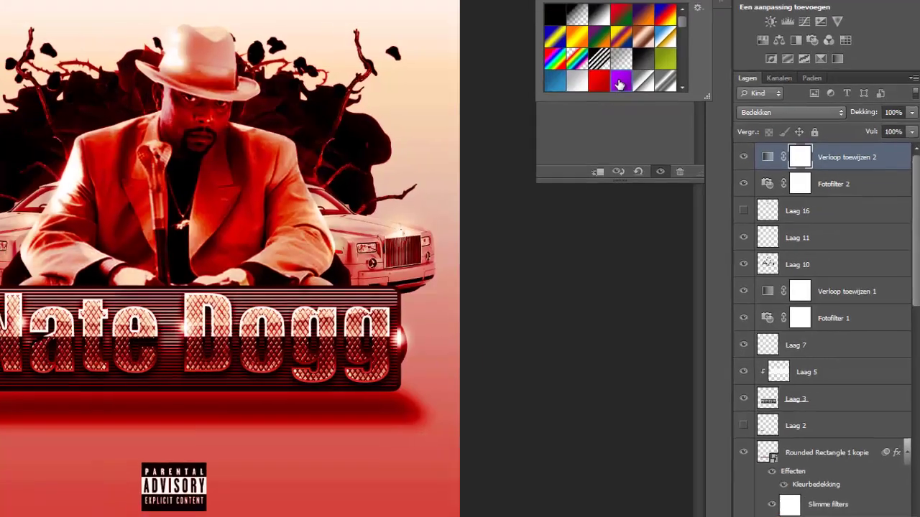
click(604, 70)
click(622, 70)
scroll(729, 165, down, 5)
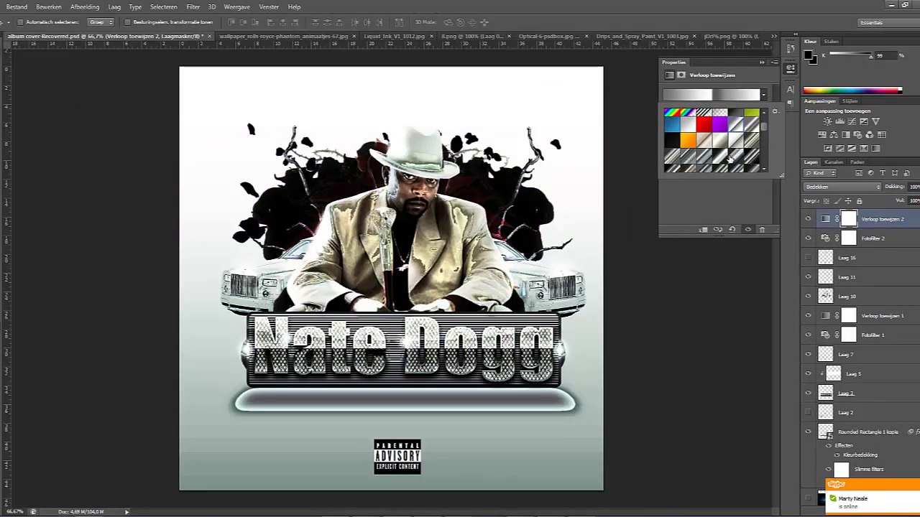
click(730, 158)
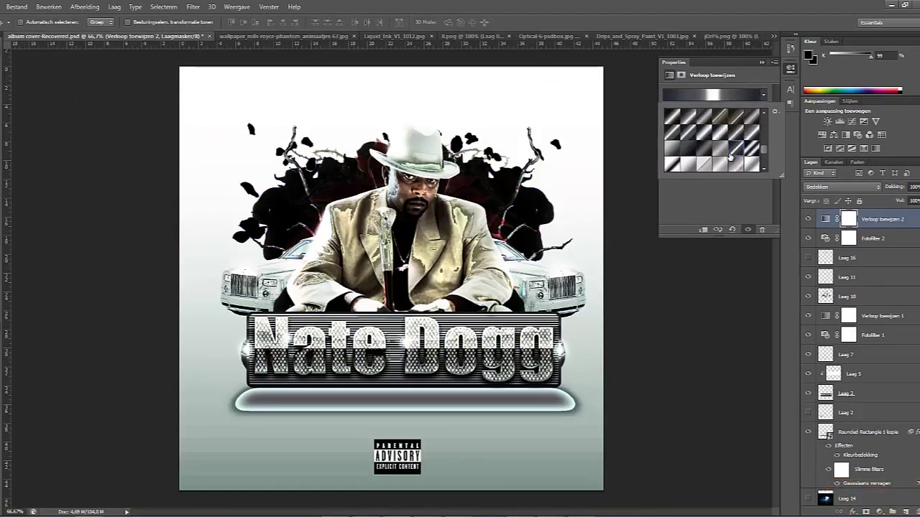
click(729, 165)
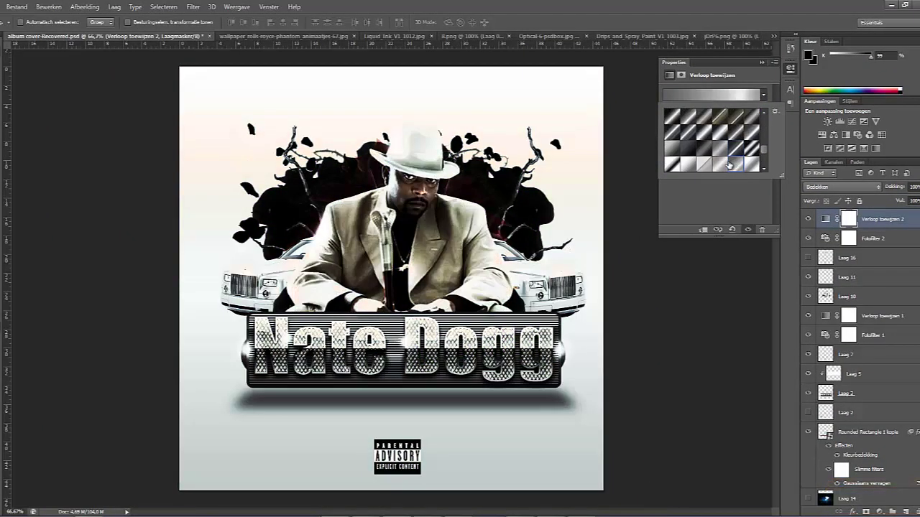
- Load the gradient set Forest.grd from the 6000 GRADIENT FOR PHOTOSHOP.GIMP folder into the gradient presets
click(776, 112)
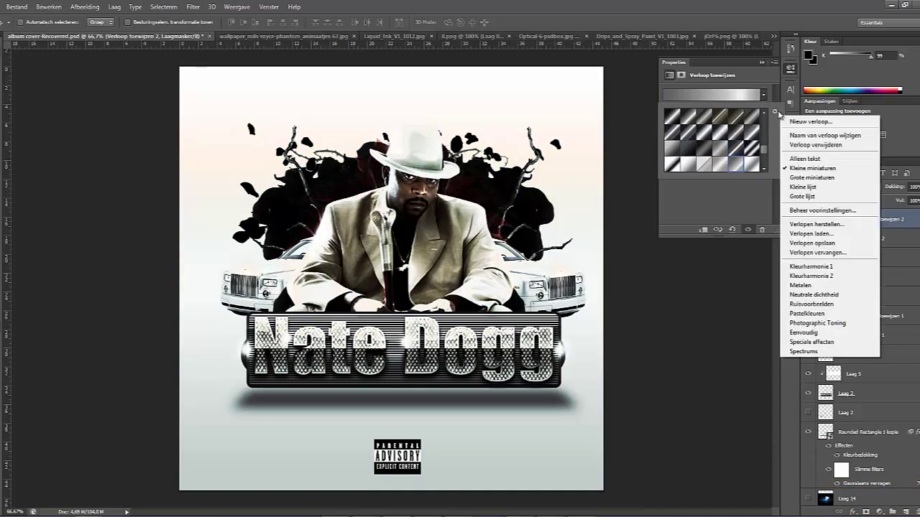
click(814, 233)
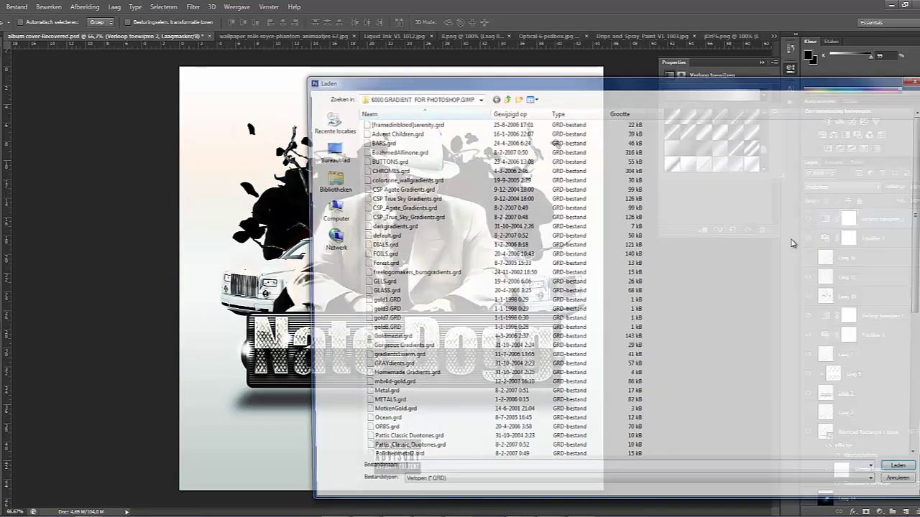
click(388, 265)
double_click(388, 264)
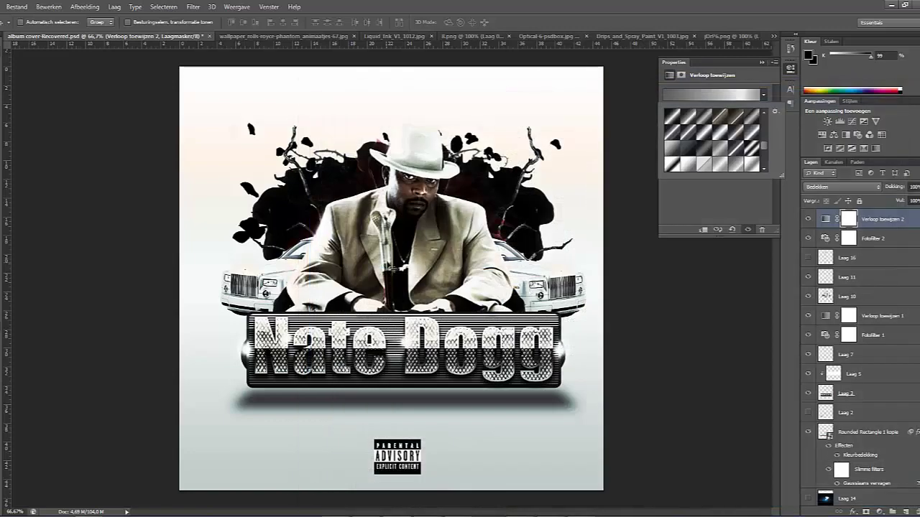
- Try light and dark green gradients from the loaded Forest set on the Verloop toewijzen 2 gradient map
drag(766, 150, 765, 162)
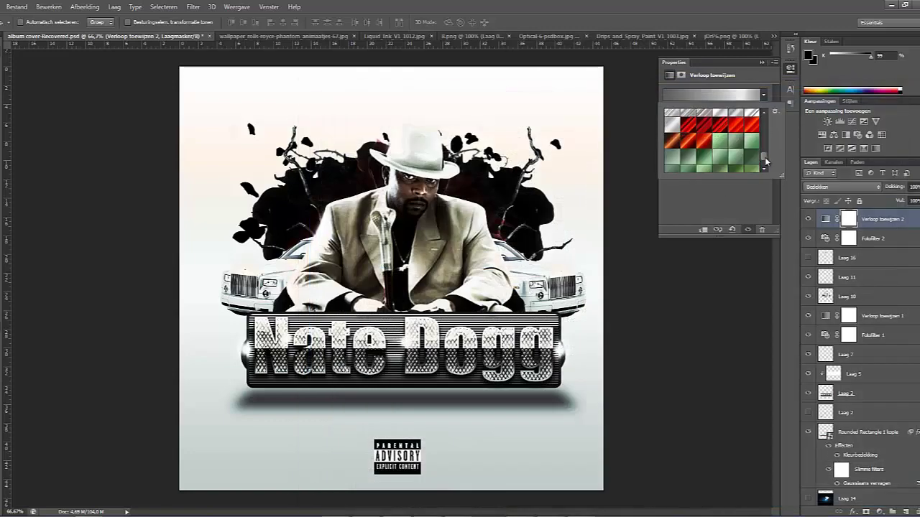
click(719, 142)
click(724, 158)
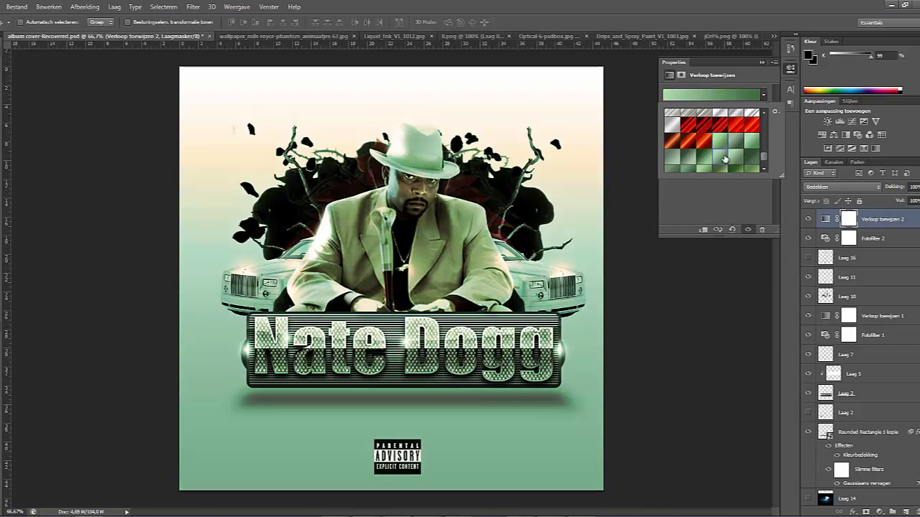
scroll(725, 157, down, 2)
click(727, 150)
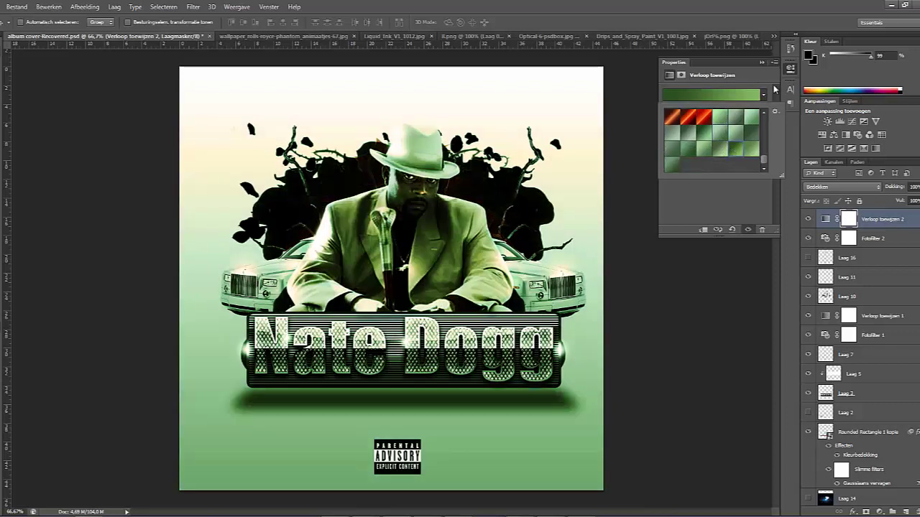
- Load the gradient set Gorgeous Gradients.grd from the same folder into the gradient presets
click(778, 114)
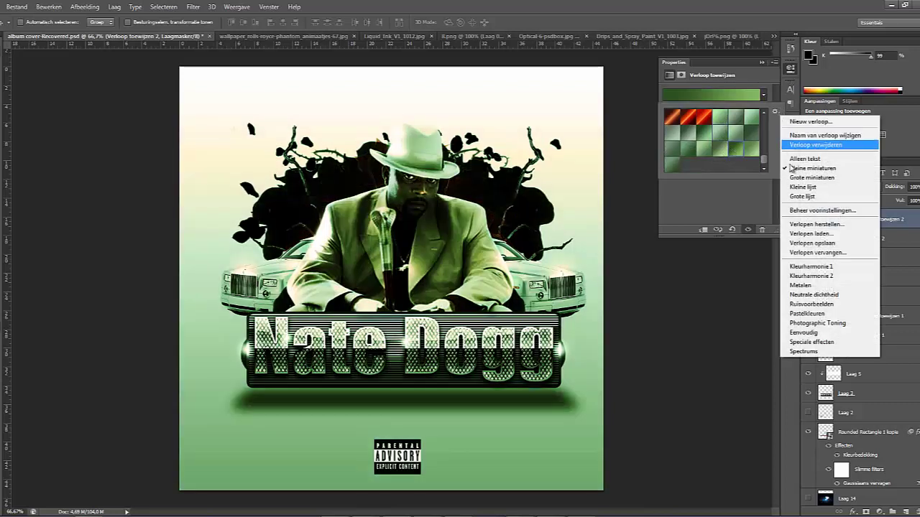
click(806, 235)
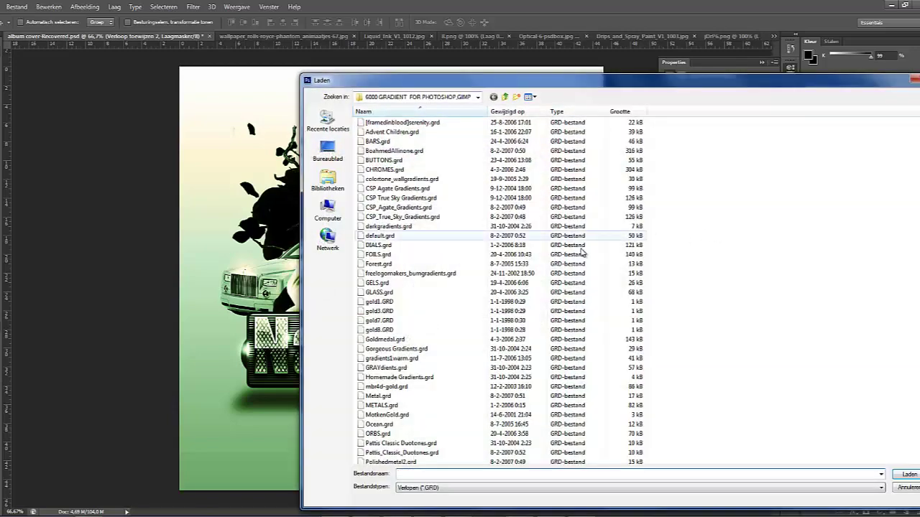
click(406, 307)
scroll(406, 309, down, 1)
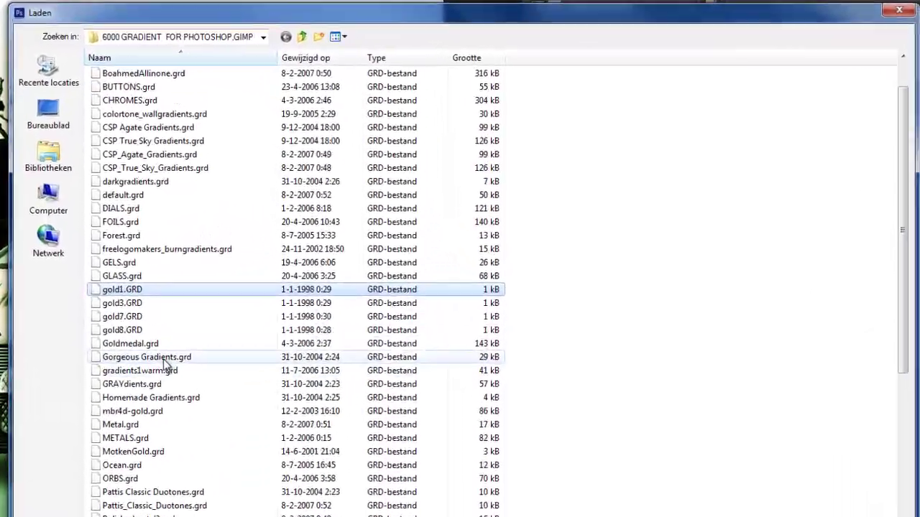
click(401, 321)
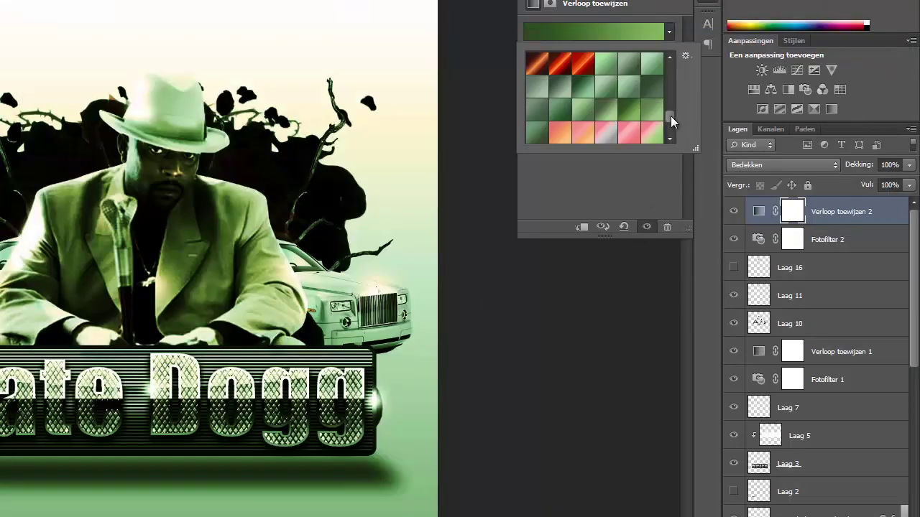
- Try the pink-orange, pink-grey, pink and pink-green gradients from the Gorgeous Gradients set on Verloop toewijzen 2
drag(671, 116, 669, 123)
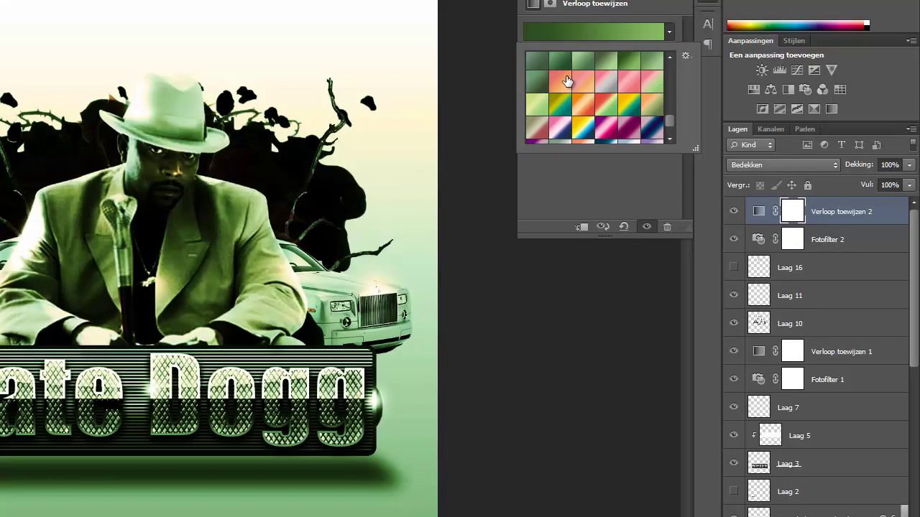
click(559, 86)
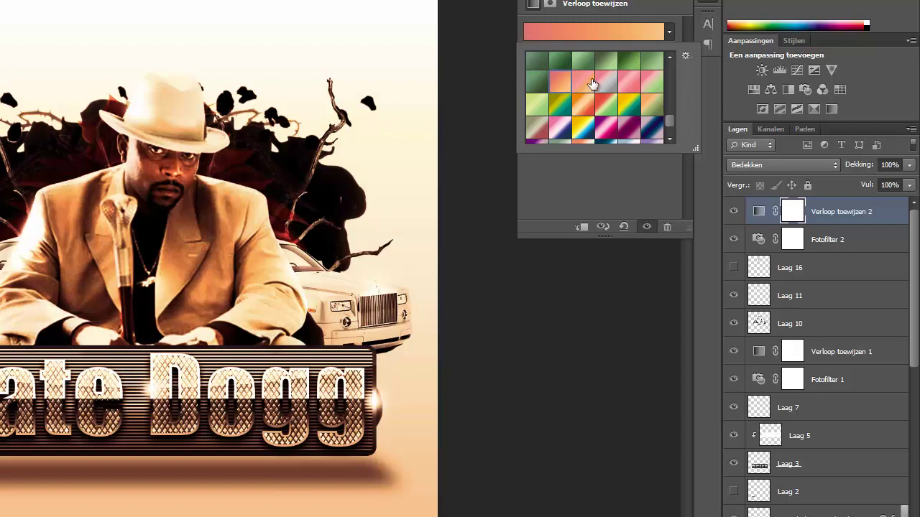
click(612, 86)
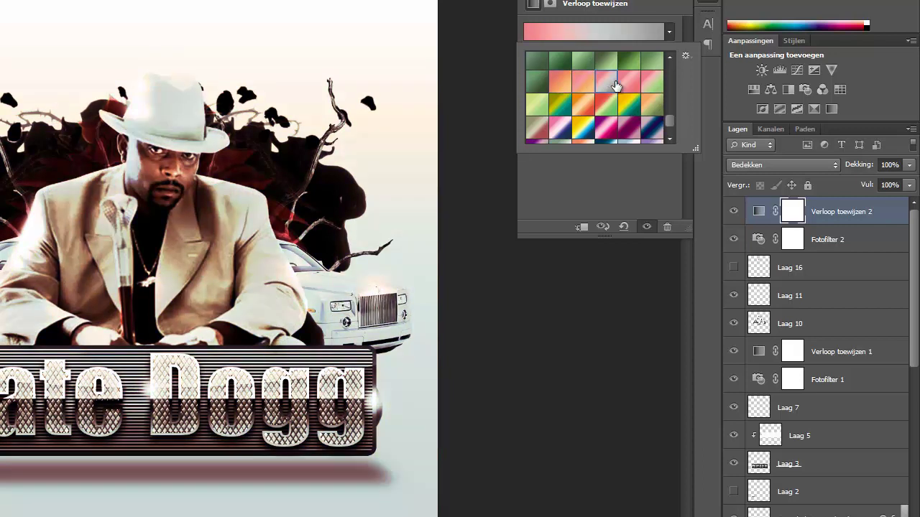
click(629, 86)
click(652, 86)
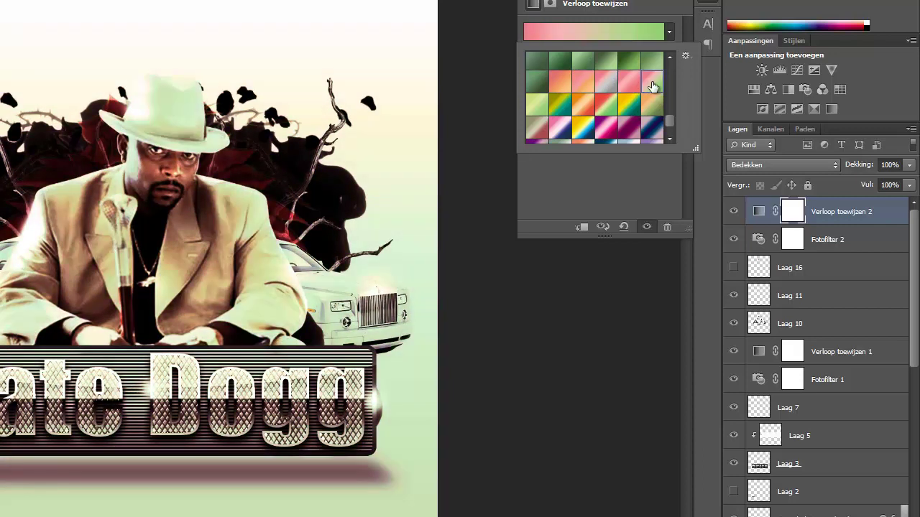
- Try the yellow-teal, orange-red, red-green and beige-red gradients from the Gorgeous Gradients set on Verloop toewijzen 2
click(646, 108)
click(627, 108)
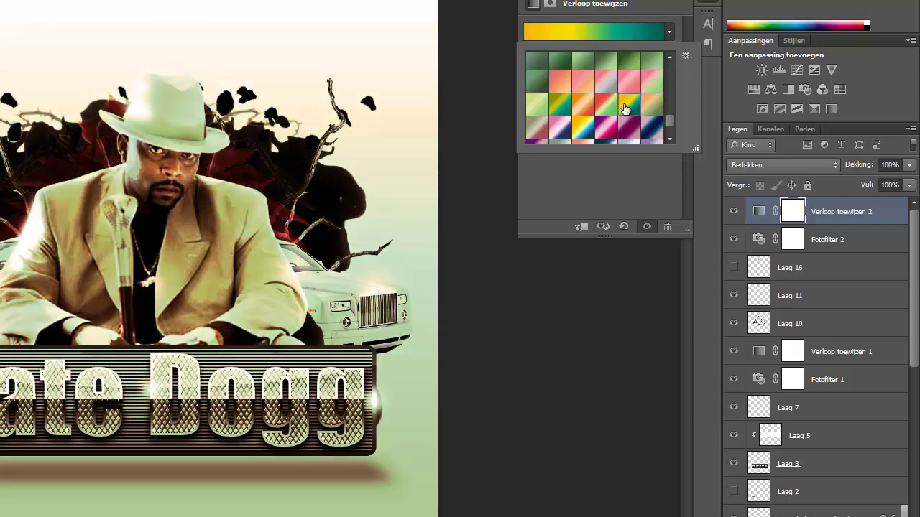
click(602, 111)
click(583, 106)
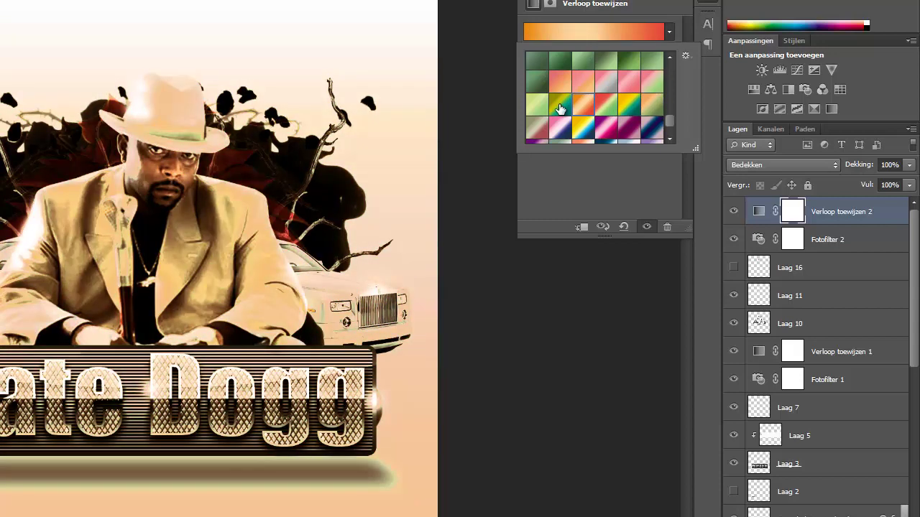
click(602, 106)
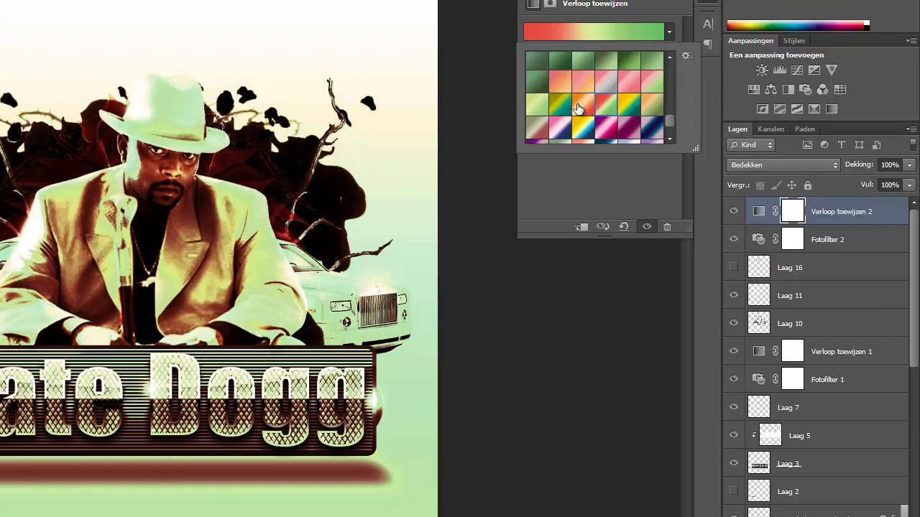
click(558, 108)
click(543, 130)
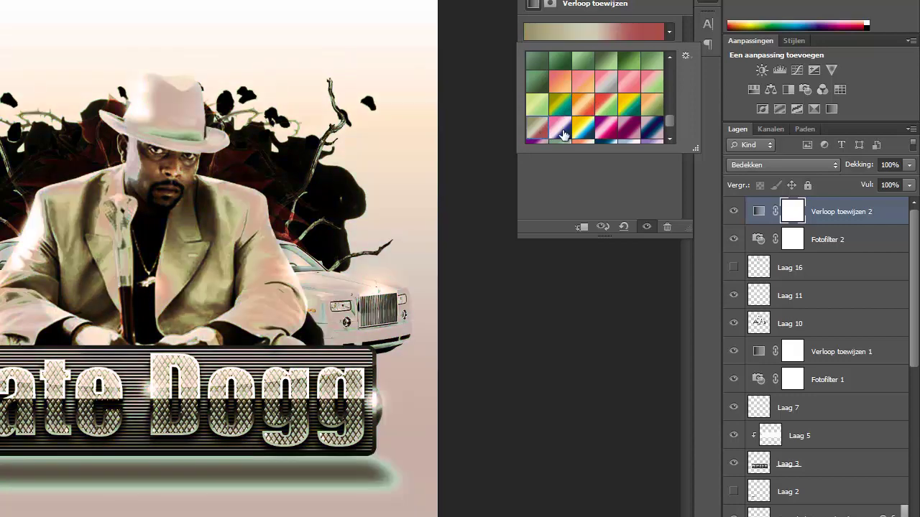
- Try the magenta-pink, purple and blue-white gradients from the Gorgeous Gradients set on Verloop toewijzen 2
click(568, 129)
click(603, 131)
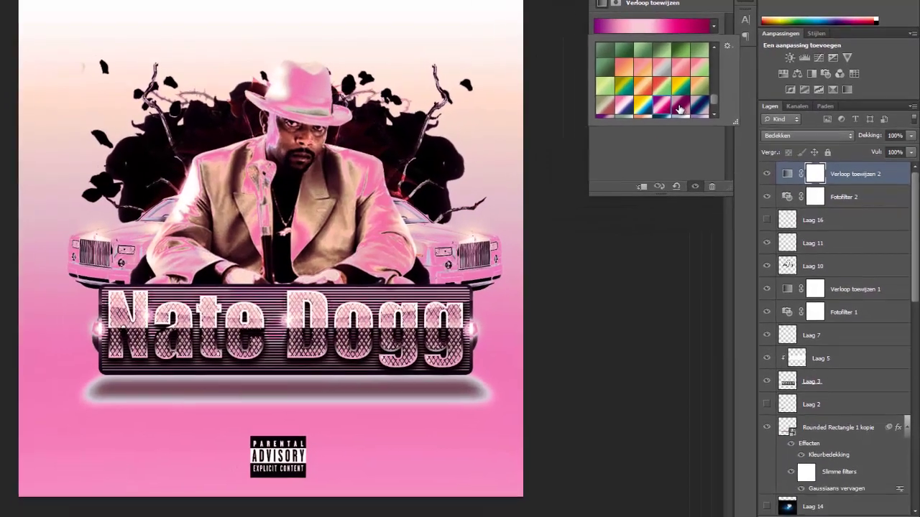
click(628, 132)
scroll(679, 106, down, 1)
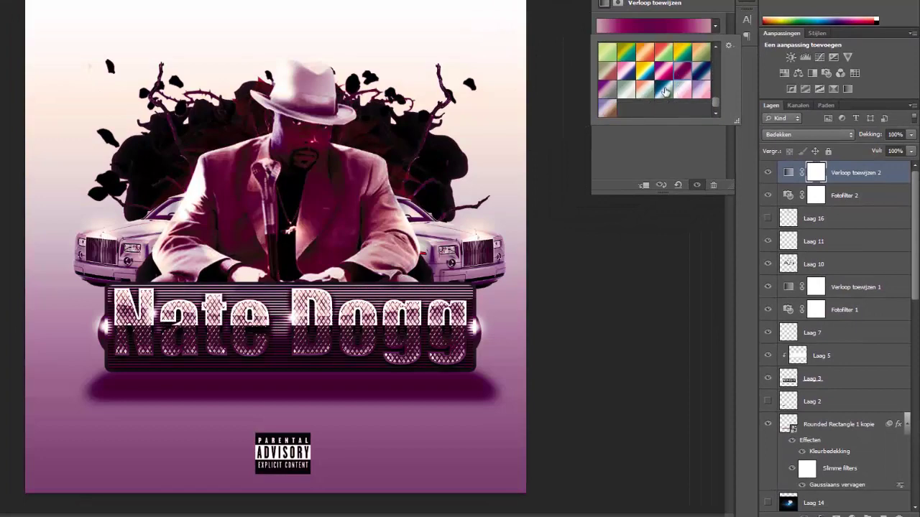
click(665, 90)
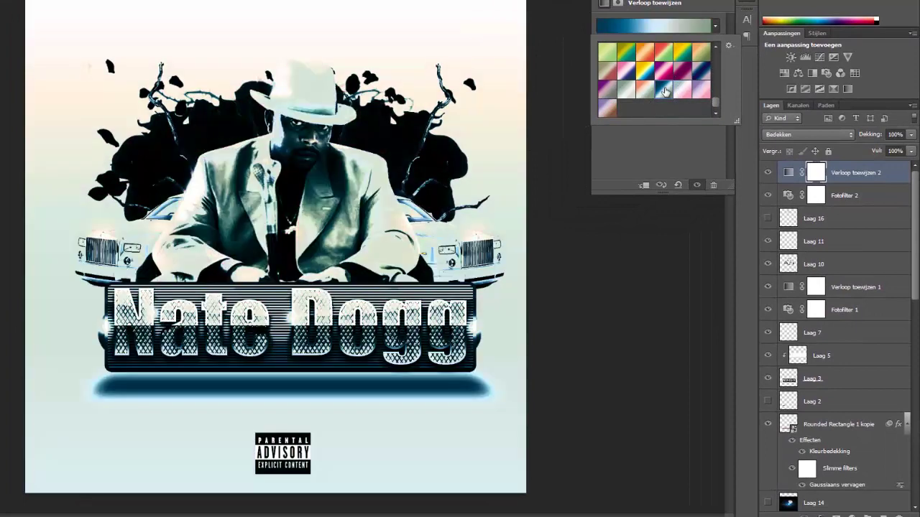
- Load the gradient set Walrus_Skies.grd from the 6000 GRADIENT FOR PHOTOSHOP.GIMP folder into the gradient presets
click(728, 48)
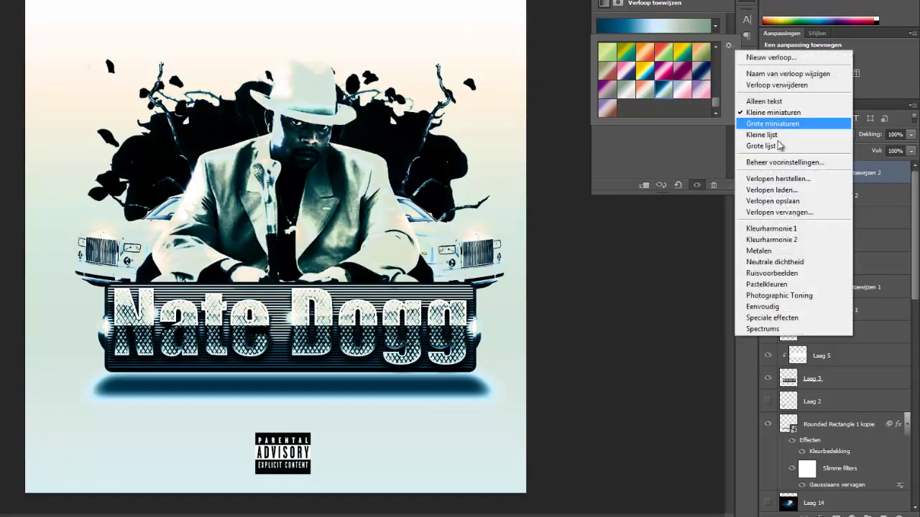
click(771, 190)
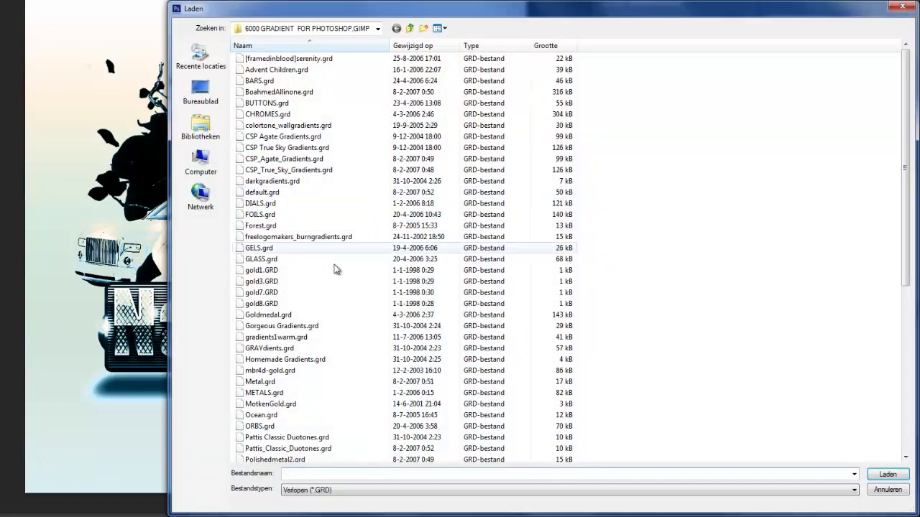
click(297, 303)
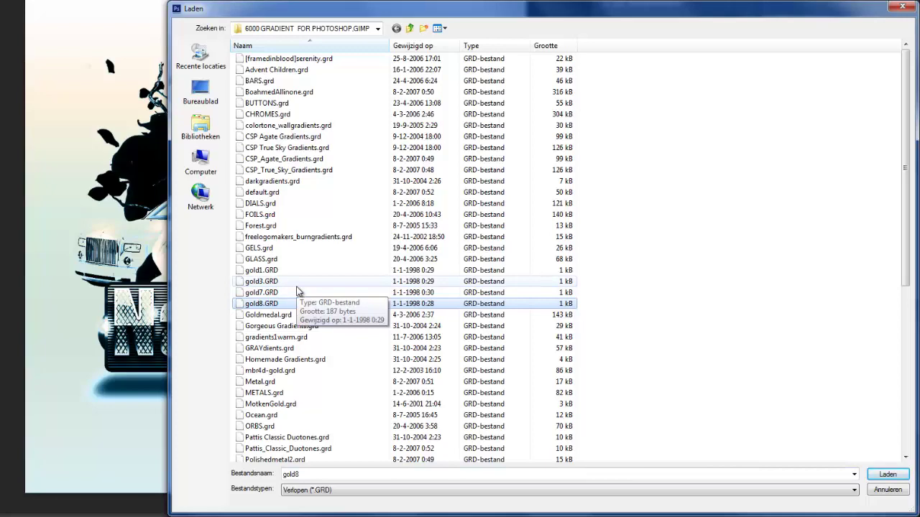
scroll(299, 290, down, 1)
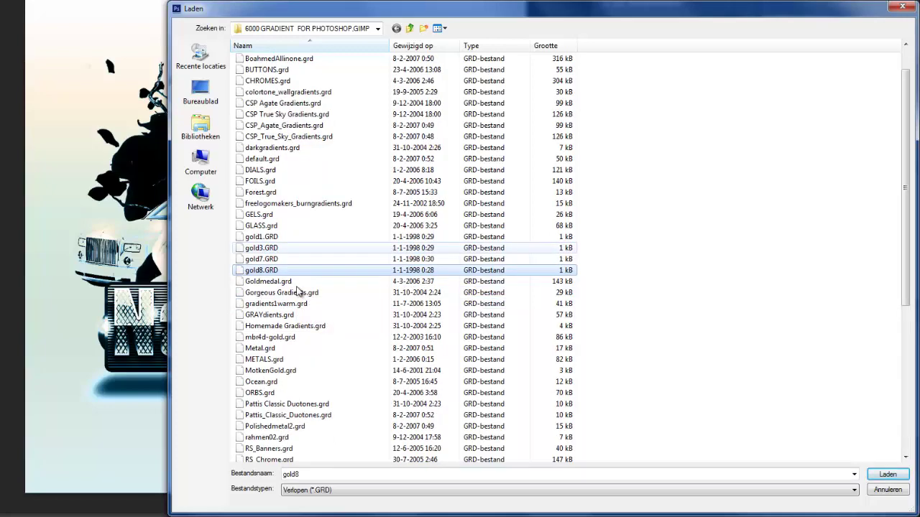
scroll(299, 290, down, 1)
scroll(299, 291, down, 1)
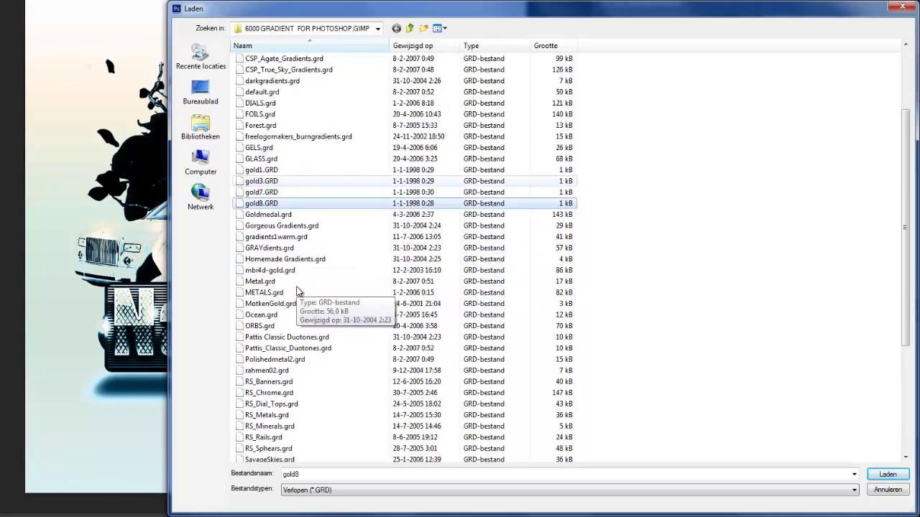
scroll(299, 291, down, 1)
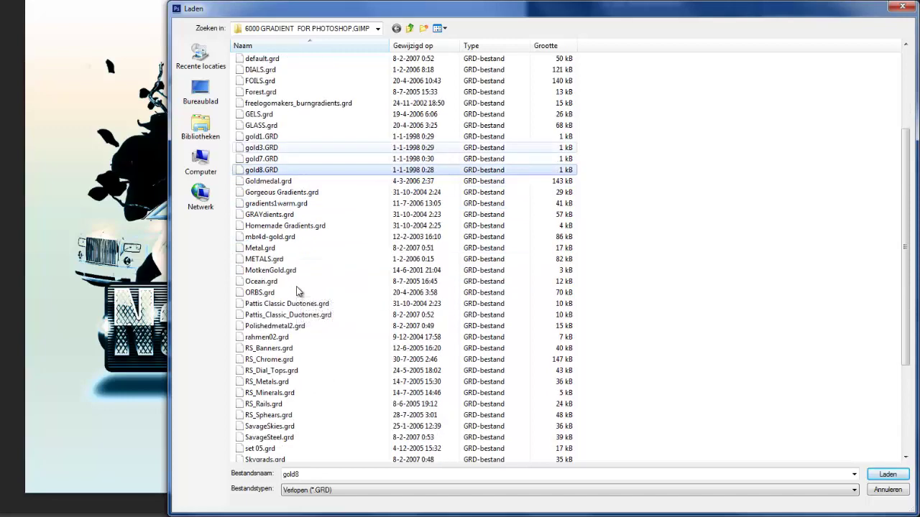
scroll(299, 290, down, 1)
scroll(298, 290, down, 1)
scroll(298, 290, down, 3)
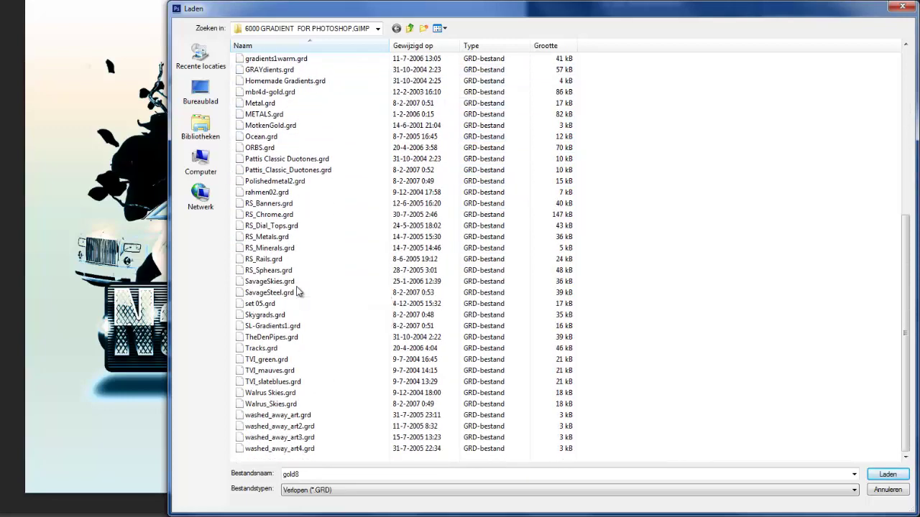
click(271, 405)
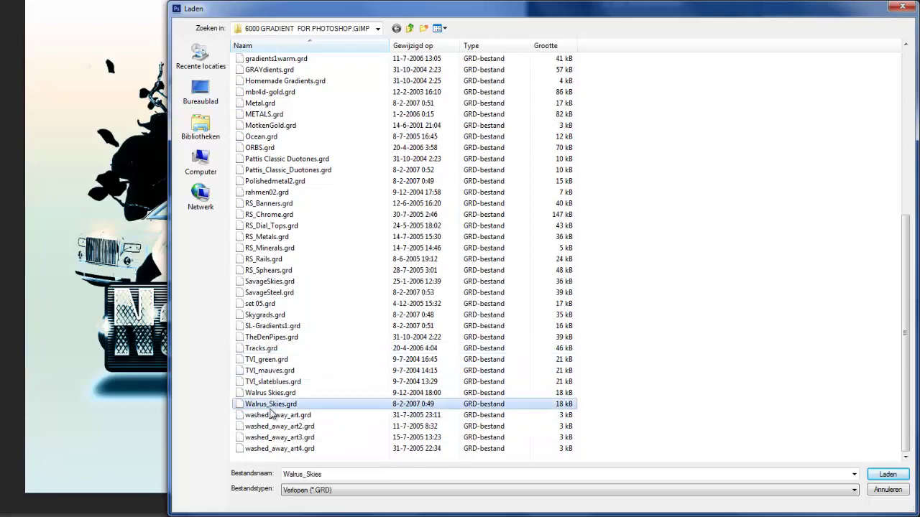
double_click(270, 406)
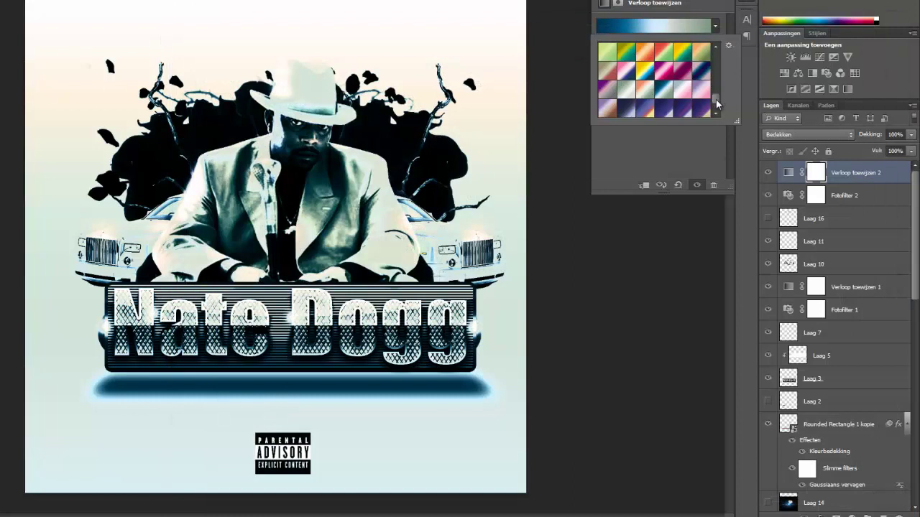
- Try the purple and light blue gradients from the Walrus_Skies set on Verloop toewijzen 2 and apply the dark navy one
drag(716, 104, 716, 107)
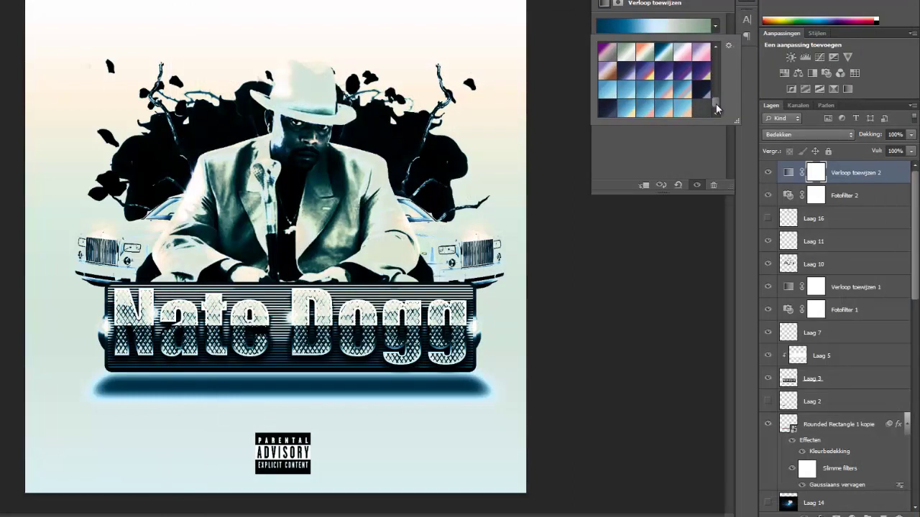
click(663, 75)
click(681, 74)
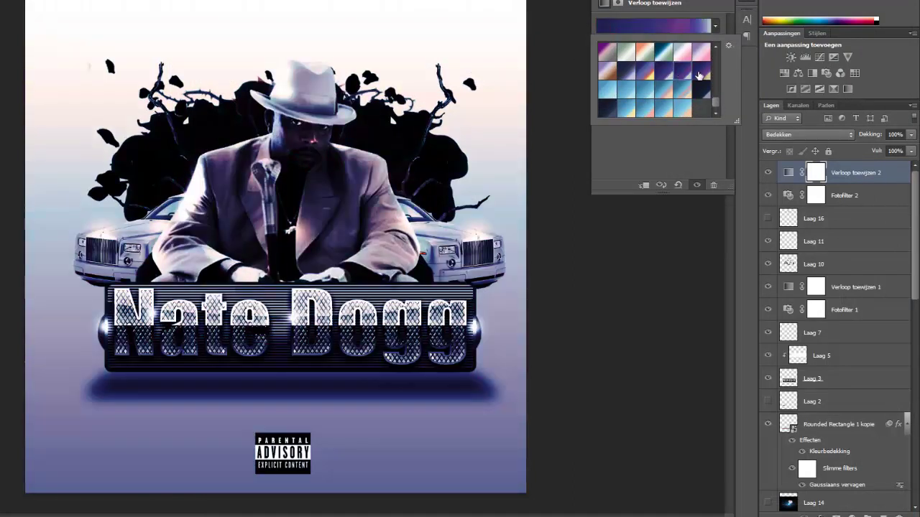
click(699, 75)
click(698, 90)
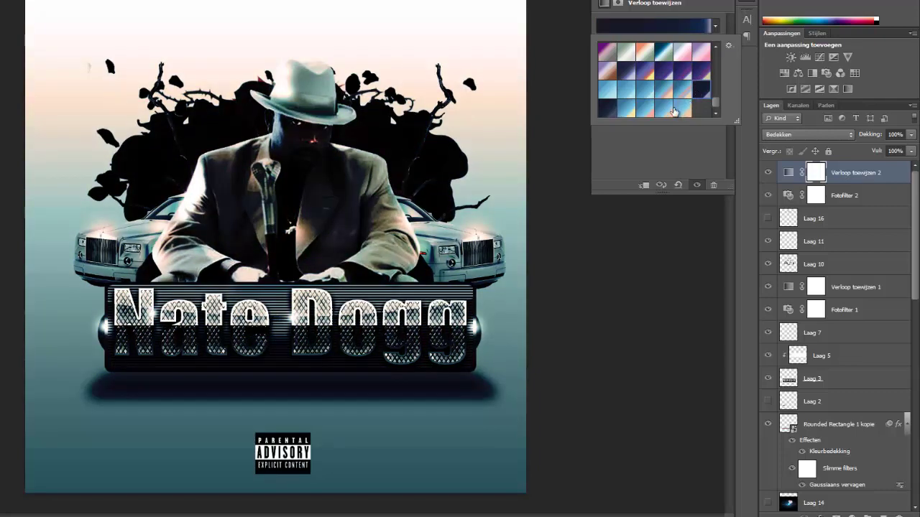
click(681, 112)
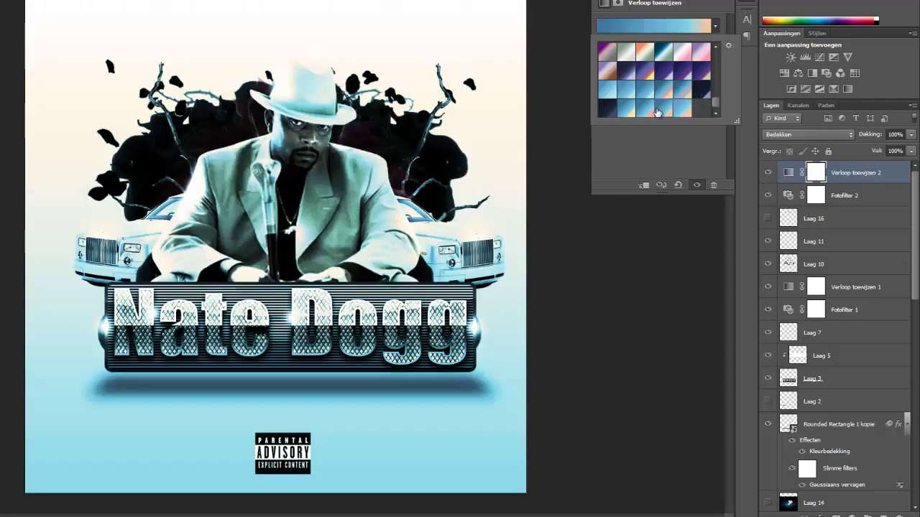
click(663, 109)
click(613, 113)
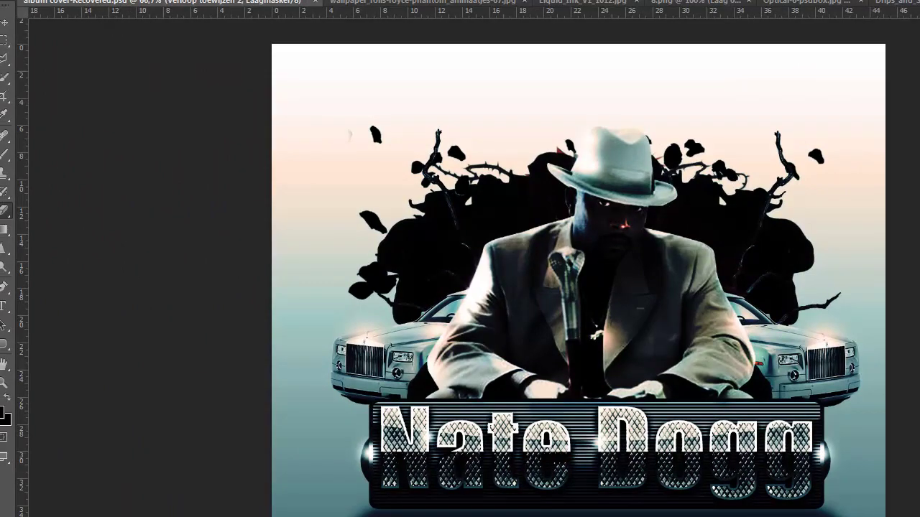
- Erase the Verloop toewijzen 2 mask over the man's face and torso with a soft 463 px eraser at 0% hardness
click(33, 13)
mouse_move(80, 33)
mouse_down()
mouse_move(94, 50)
mouse_move(85, 55)
mouse_up()
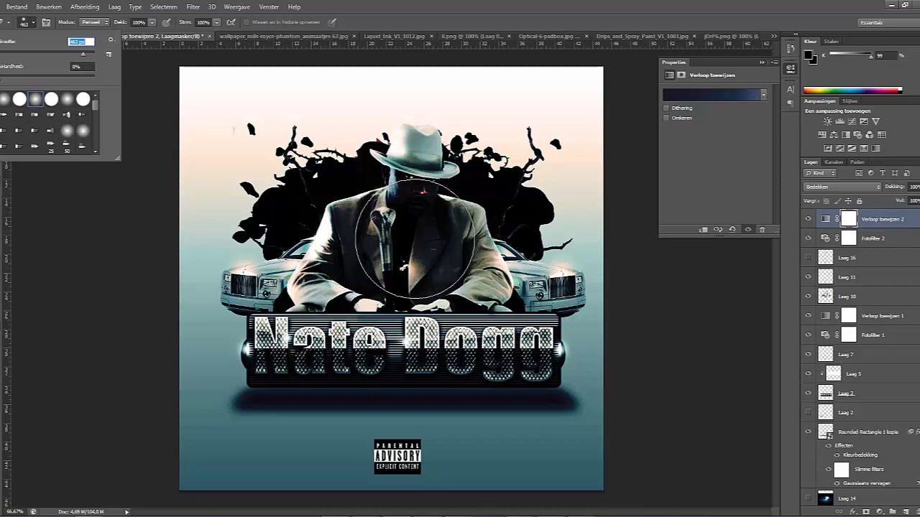
drag(414, 232, 415, 219)
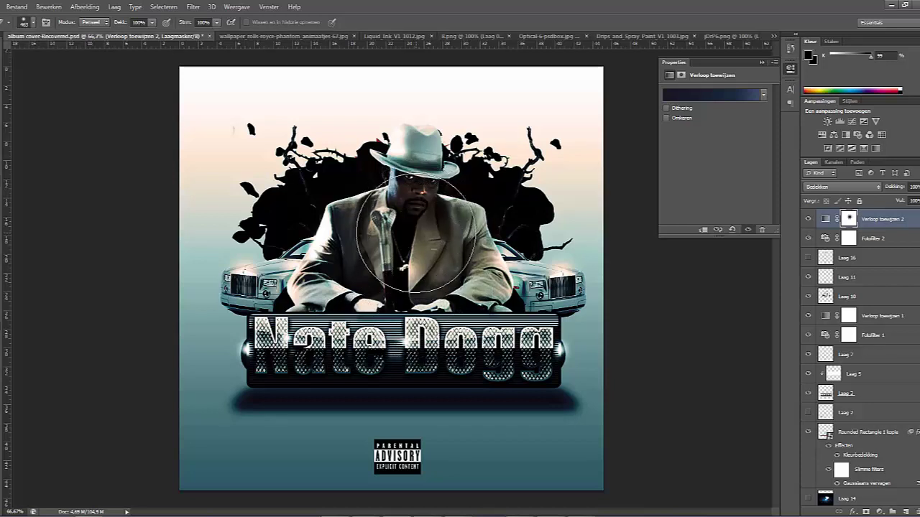
click(415, 241)
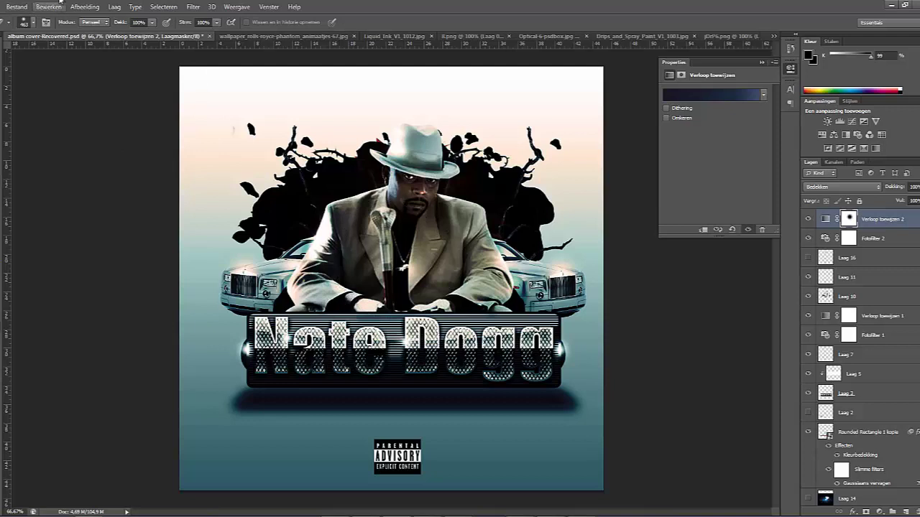
- Erase the Verloop toewijzen 2 mask over the rest of the man and the lettering with a 197 px eraser, and set the layer's fill to 78%
click(34, 24)
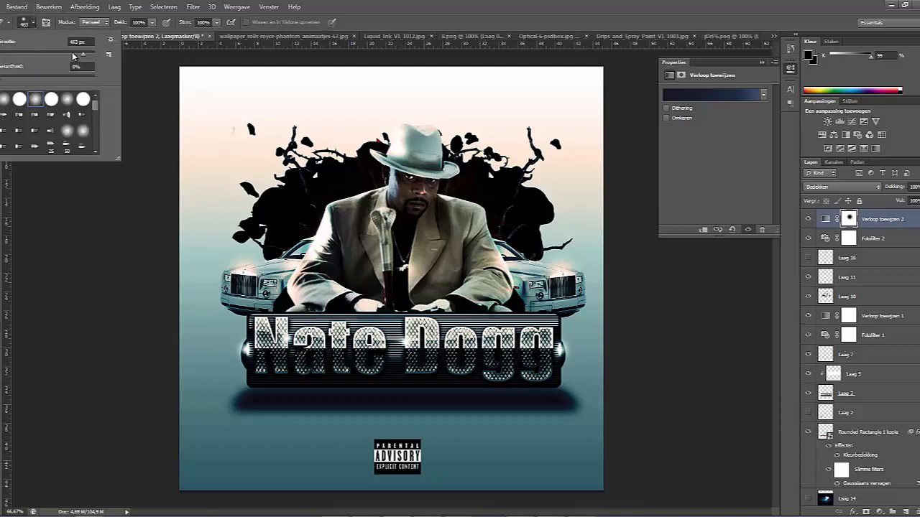
drag(73, 55, 71, 55)
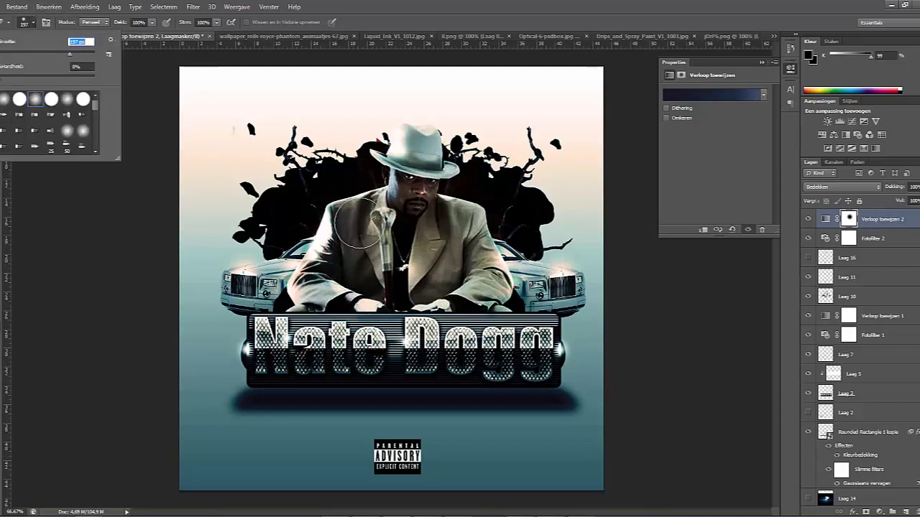
click(359, 223)
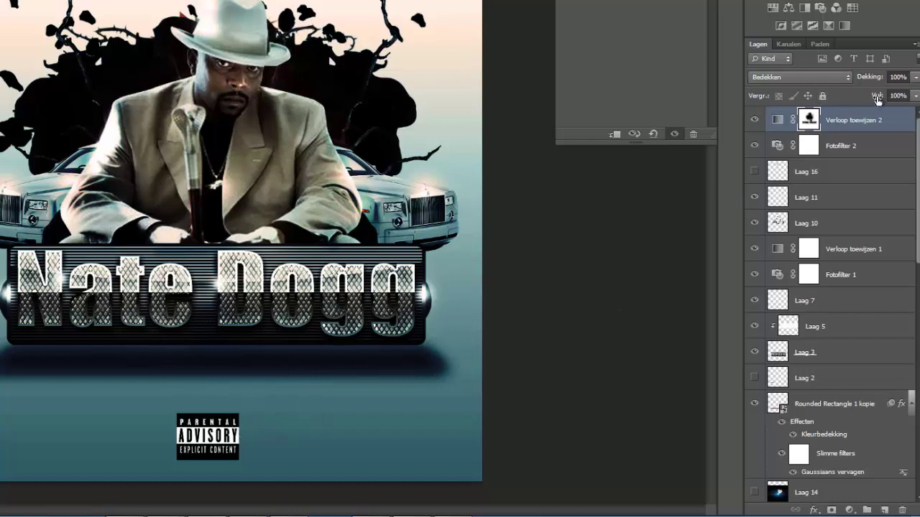
key(Return)
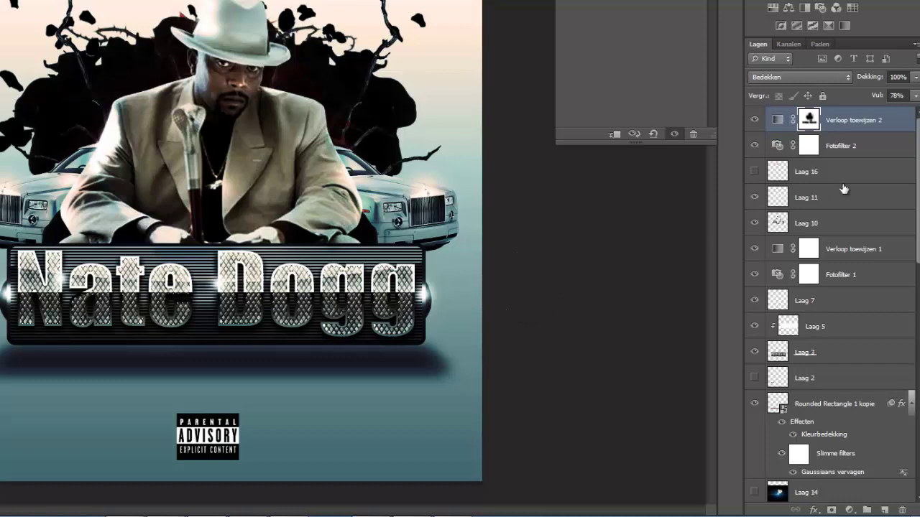
- Add a Helderheid/contrast adjustment layer with brightness -9 and contrast 50, and erase its mask over the man and the cars
click(849, 511)
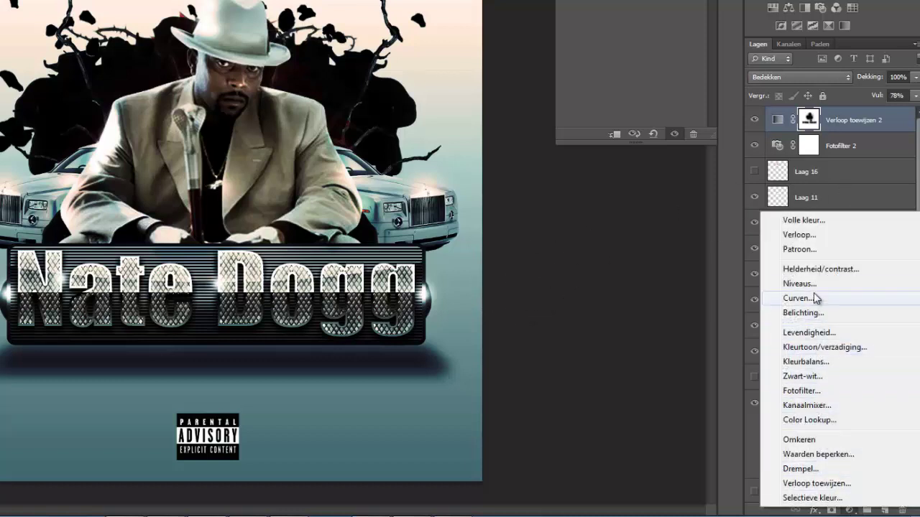
click(818, 271)
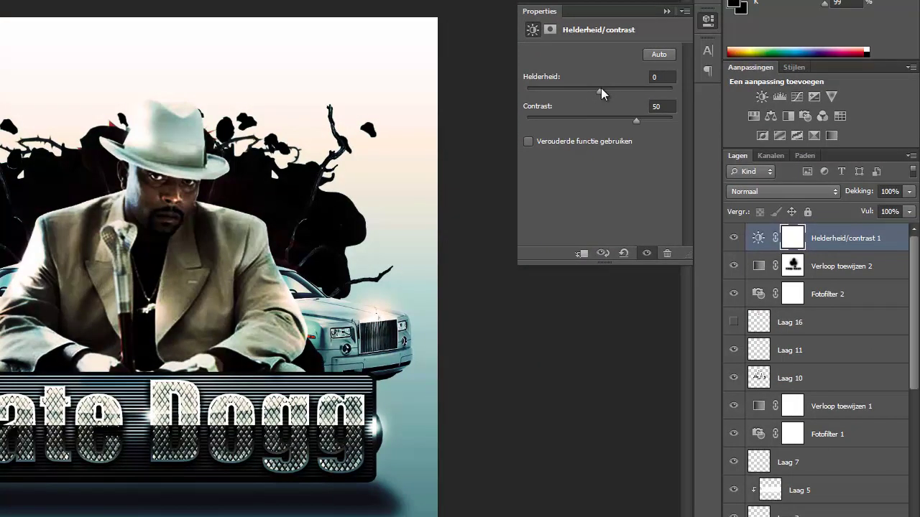
mouse_move(601, 87)
mouse_down()
mouse_move(521, 76)
mouse_move(615, 79)
mouse_up()
drag(651, 81, 595, 70)
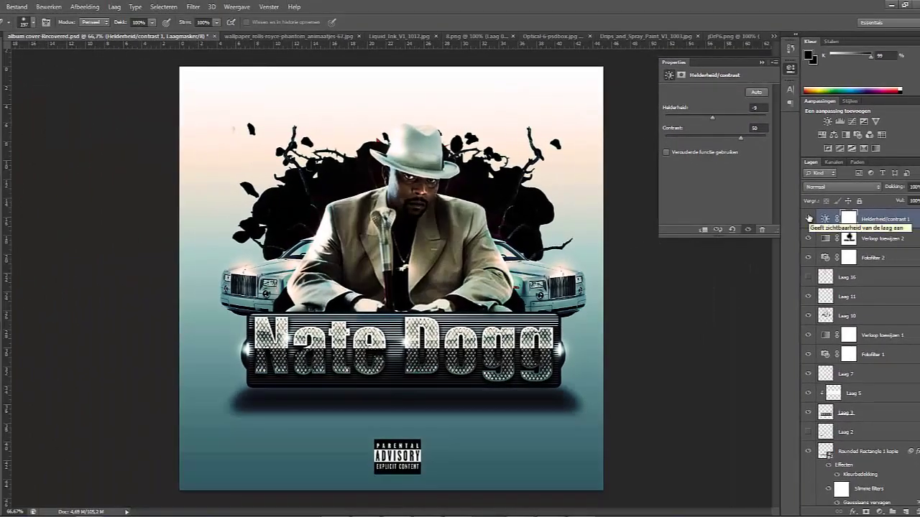
mouse_move(425, 246)
mouse_down()
mouse_move(424, 272)
mouse_move(407, 275)
mouse_move(401, 212)
mouse_move(417, 191)
mouse_move(419, 207)
mouse_move(373, 228)
mouse_up()
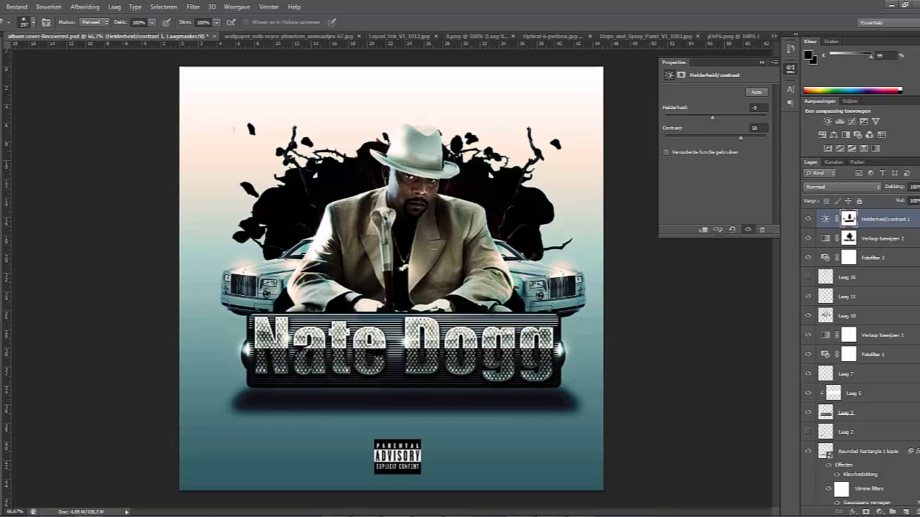
- Add a Curven adjustment layer above Helderheid/contrast 1 with a curve point at input 0 and output 0, and hide the layer
click(879, 511)
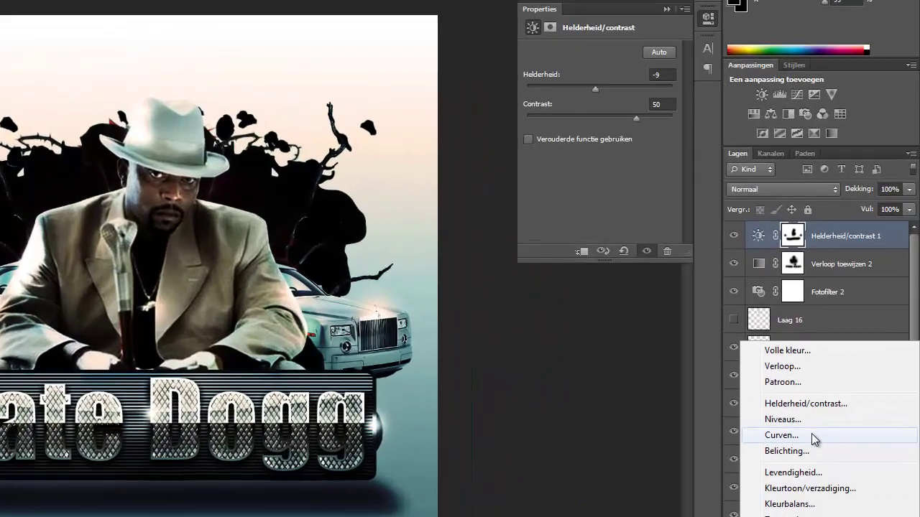
click(837, 399)
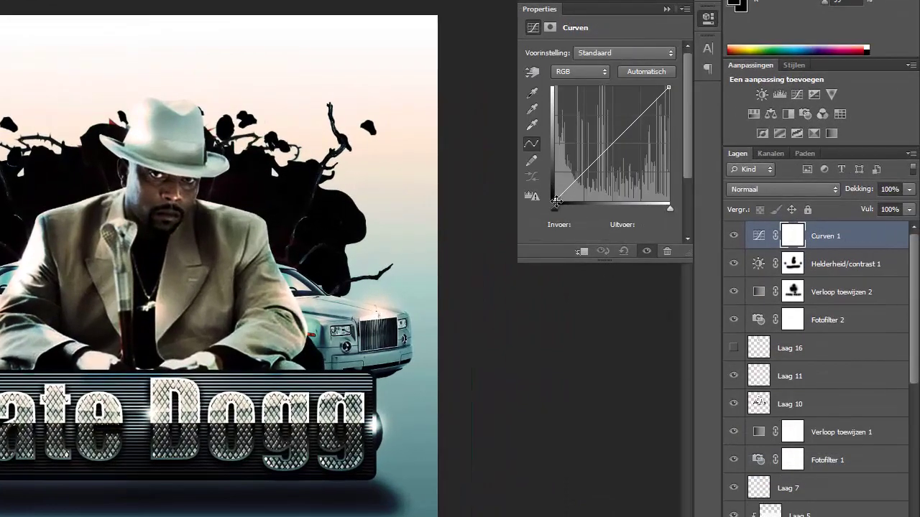
mouse_move(558, 201)
mouse_down()
mouse_move(590, 201)
mouse_move(594, 182)
mouse_move(560, 184)
mouse_move(550, 175)
mouse_move(555, 201)
mouse_up()
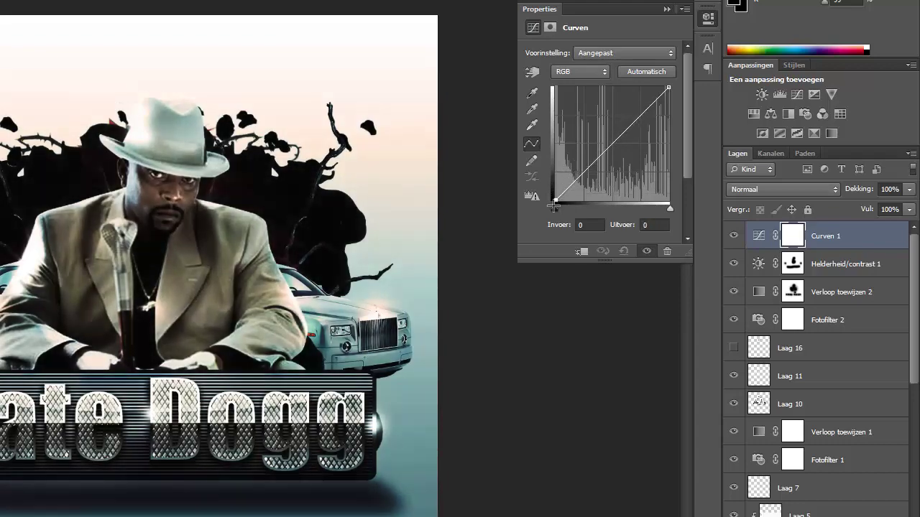
click(734, 235)
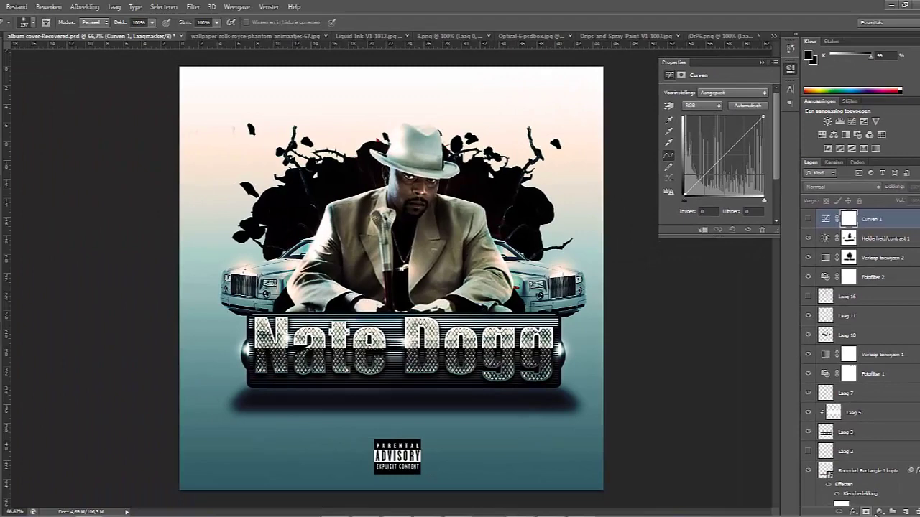
- Add a Belichting adjustment layer above Curven 1 with exposure -1,45 and gamma correction 0,97
click(876, 511)
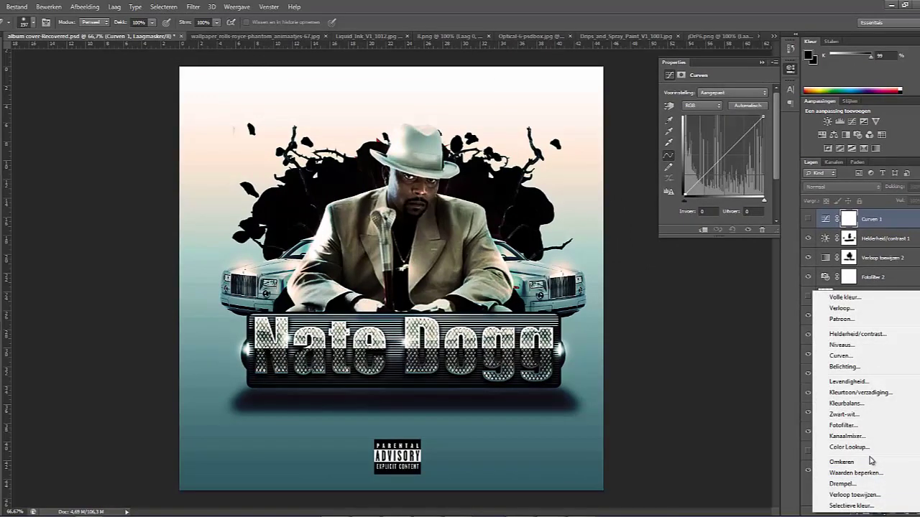
click(872, 367)
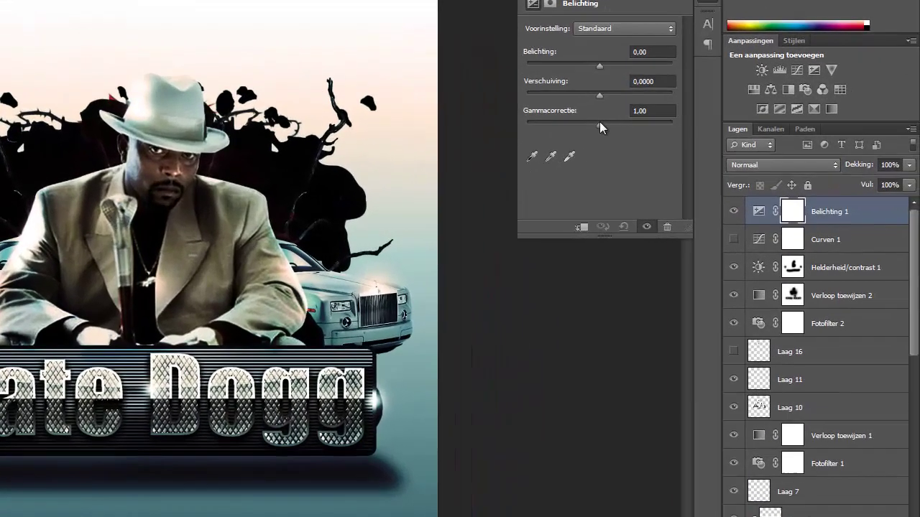
drag(601, 123, 583, 69)
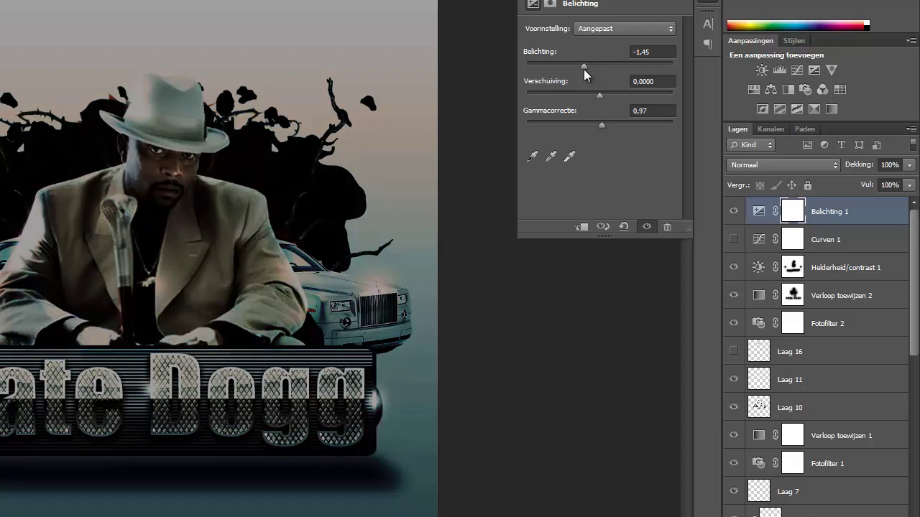
drag(584, 69, 584, 69)
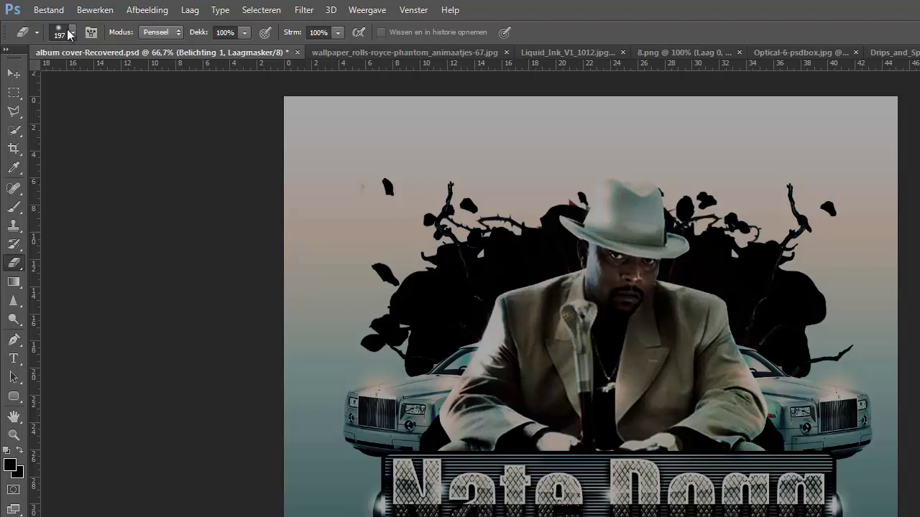
- Erase the centre of the Belichting 1 mask over the man with a soft 1289 px eraser at 0% hardness
click(70, 35)
drag(126, 78, 149, 78)
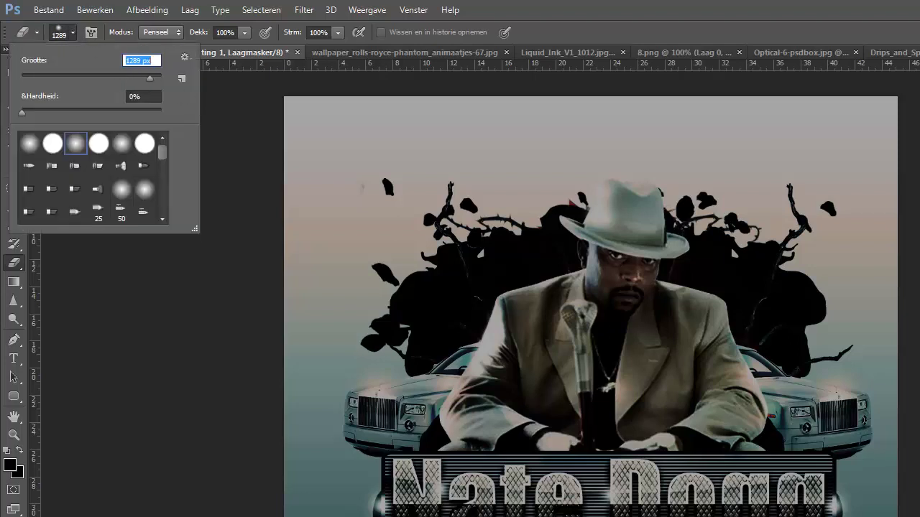
key(Return)
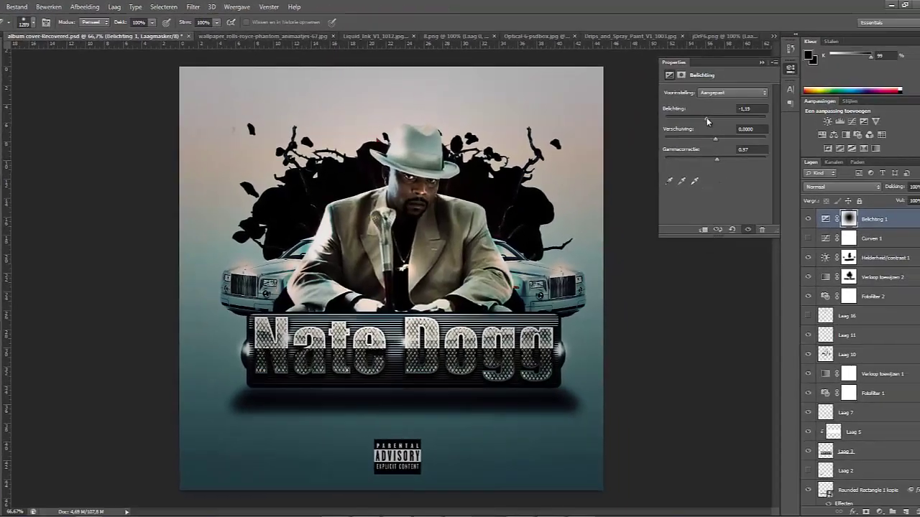
- Darken the cover's edges by lowering the Belichting 1 exposure to -4,16
drag(919, 179, 919, 175)
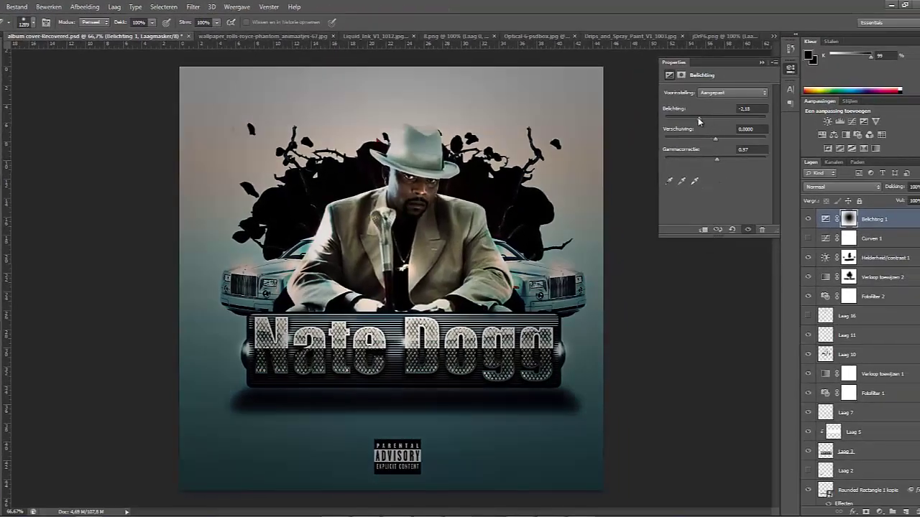
drag(699, 120, 694, 121)
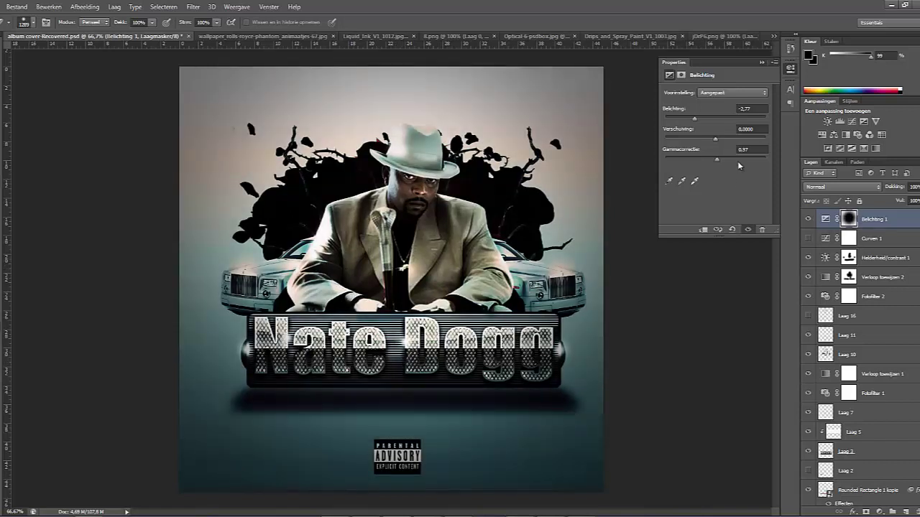
drag(695, 119, 687, 122)
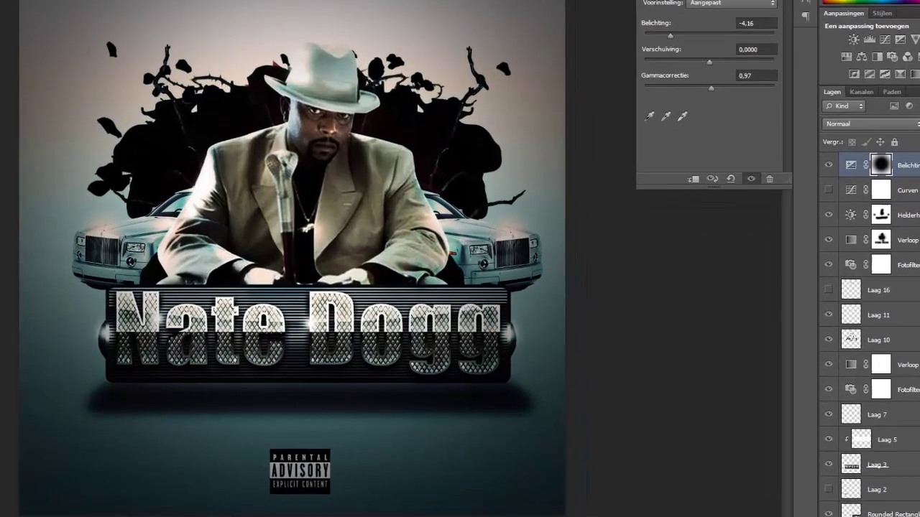
- Add a Verloop toewijzen adjustment layer above Belichting 1 and set its blend mode to Lichtsterkte
click(883, 509)
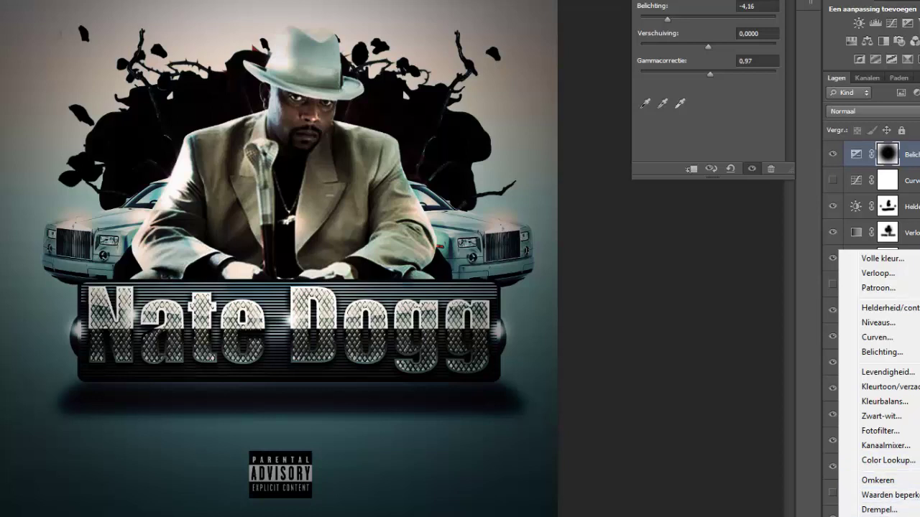
click(879, 516)
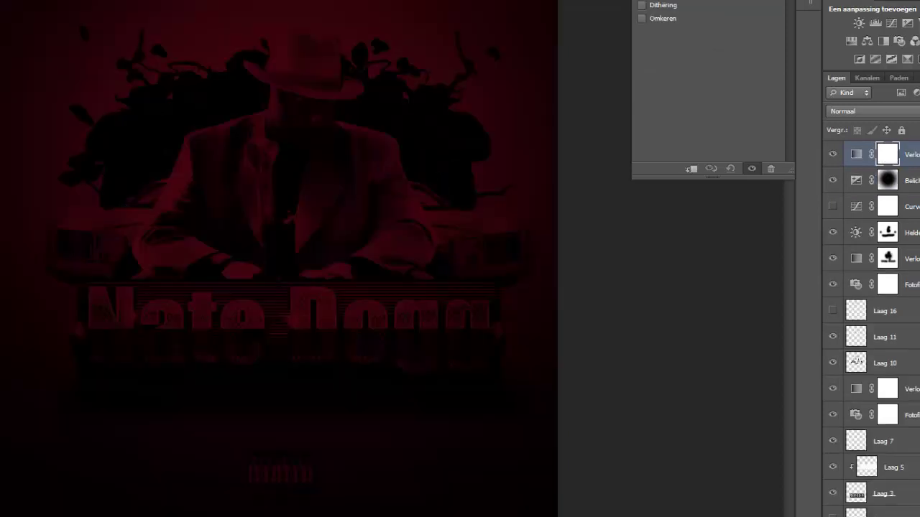
click(898, 112)
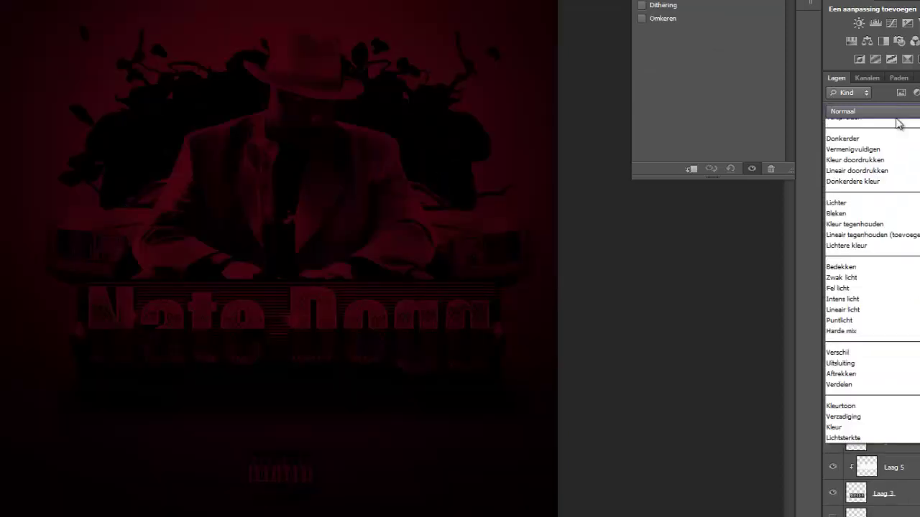
click(892, 457)
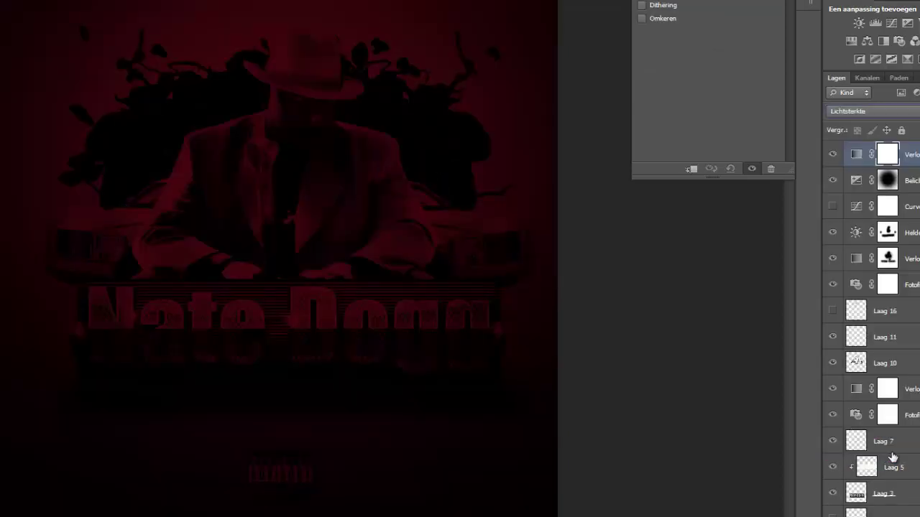
- Try the blend modes from Kleur back through Aftrekken, Harde mix, Zwak licht and Kleur tegenhouden to Verspreiden on the new gradient map layer
key(Up)
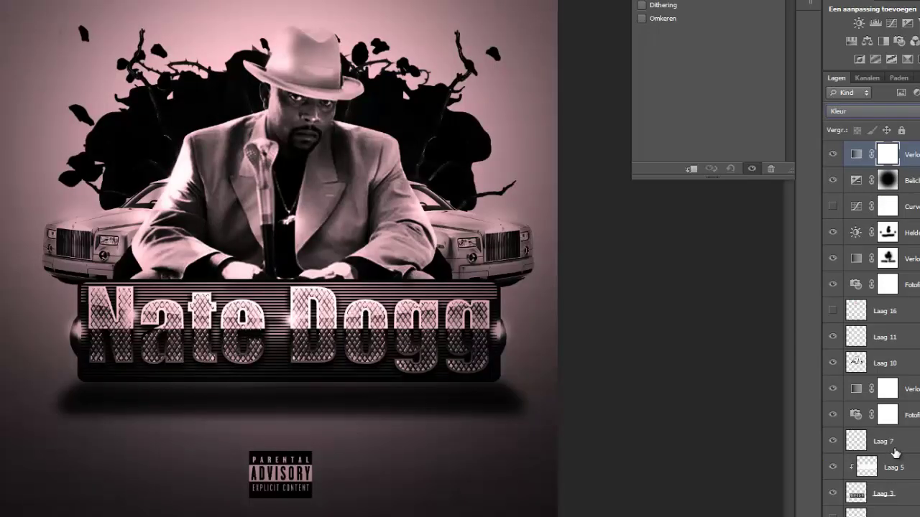
key(Up)
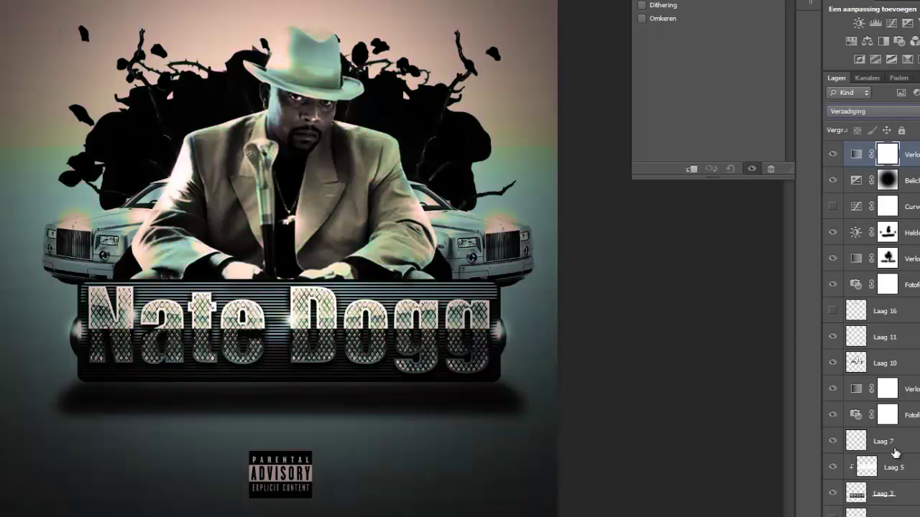
key(Up)
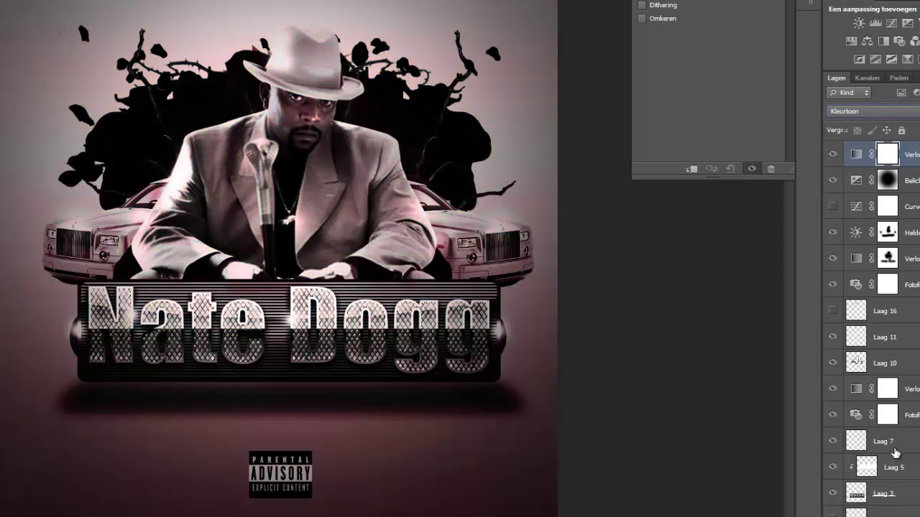
key(Up)
key(Up)
key(Up)
key(Up)
key(Up)
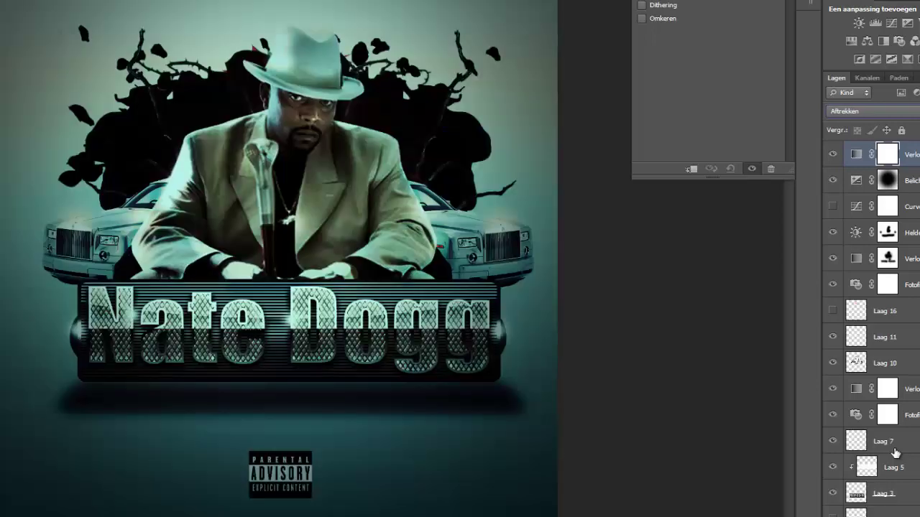
key(Up)
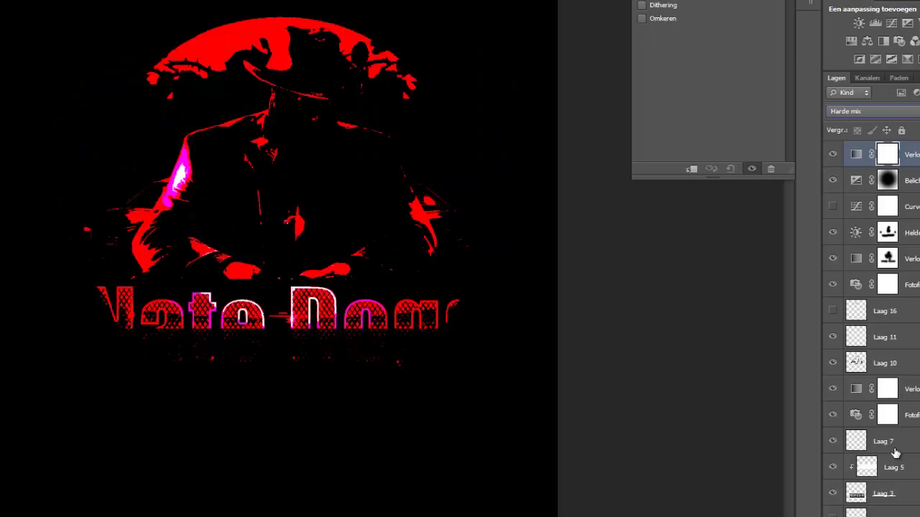
key(Down)
key(Up)
key(Up)
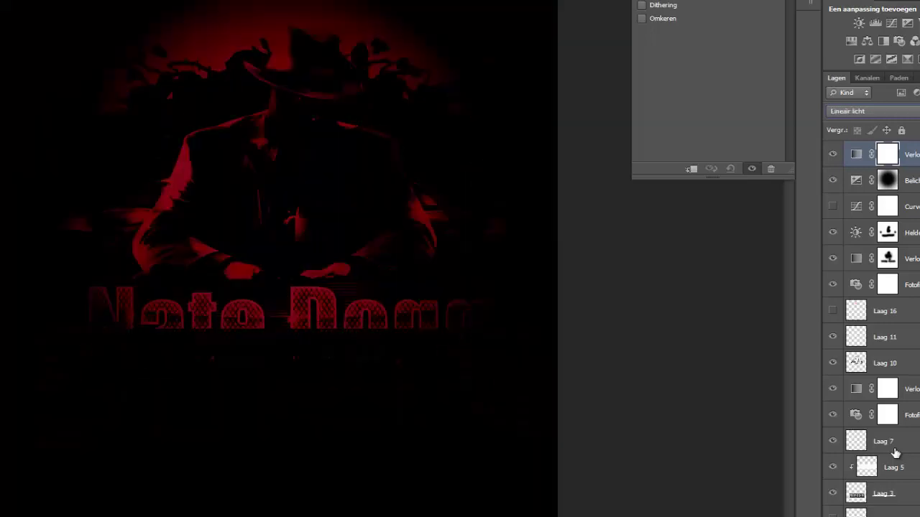
key(Up)
key(Up)
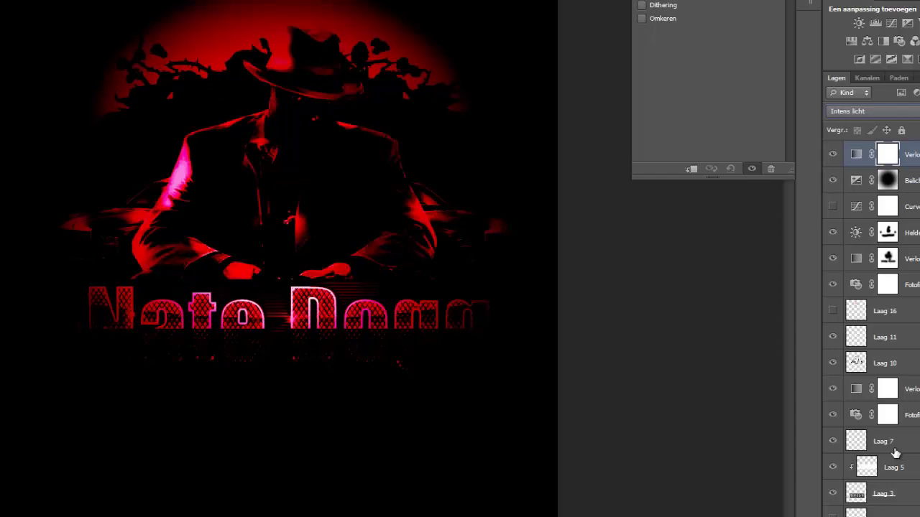
key(Up)
key(Up)
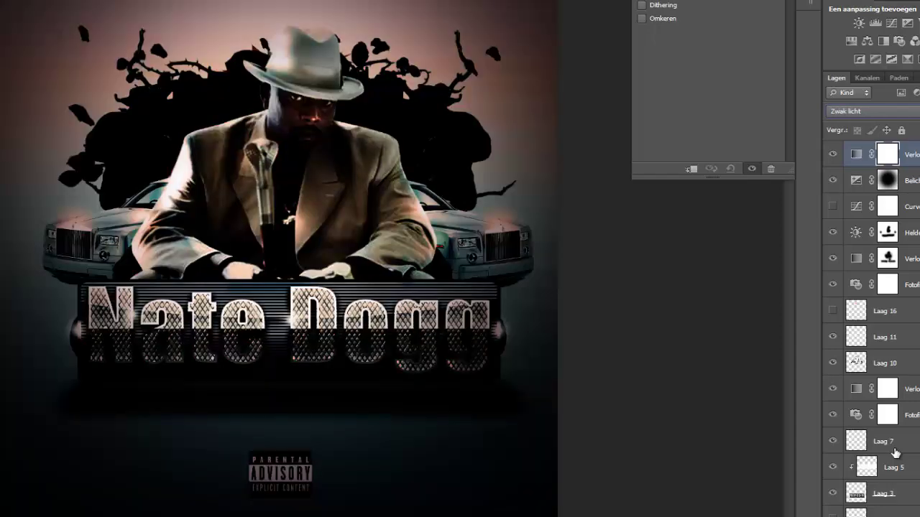
key(Up)
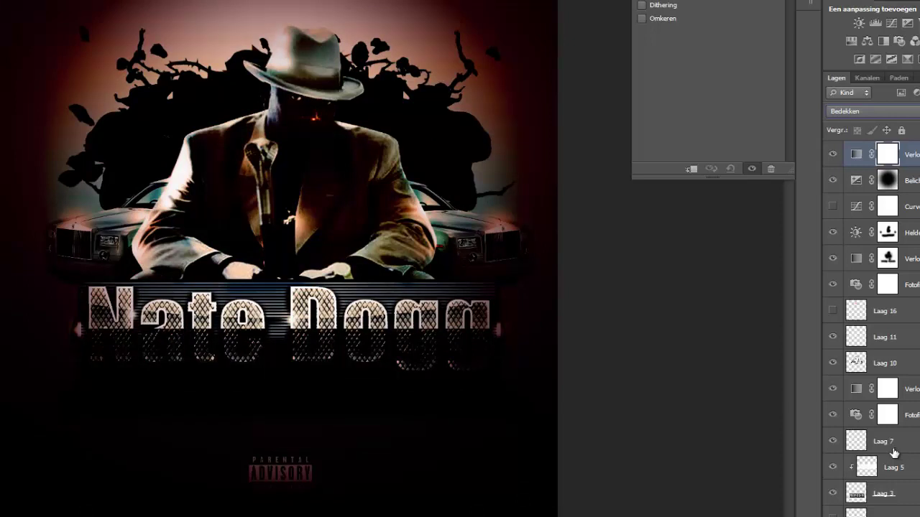
key(Up)
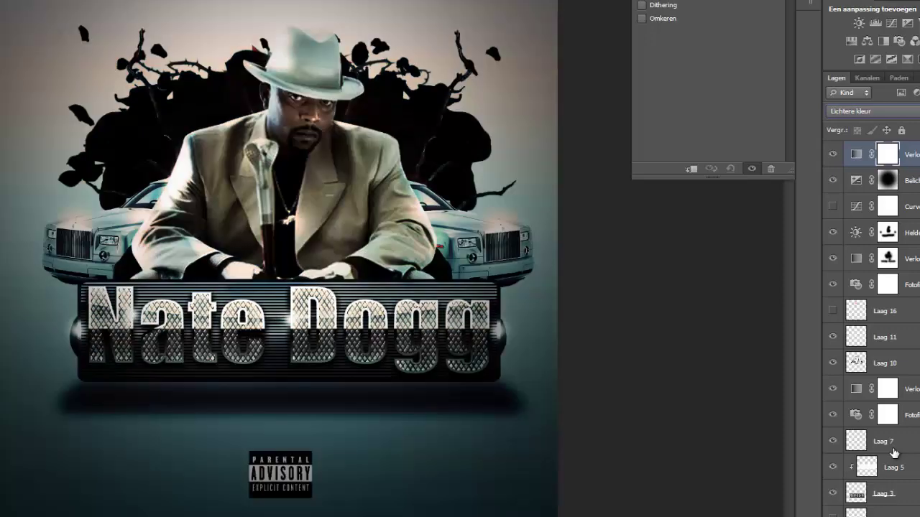
key(Up)
key(Up)
key(Up)
key(Up)
key(Up)
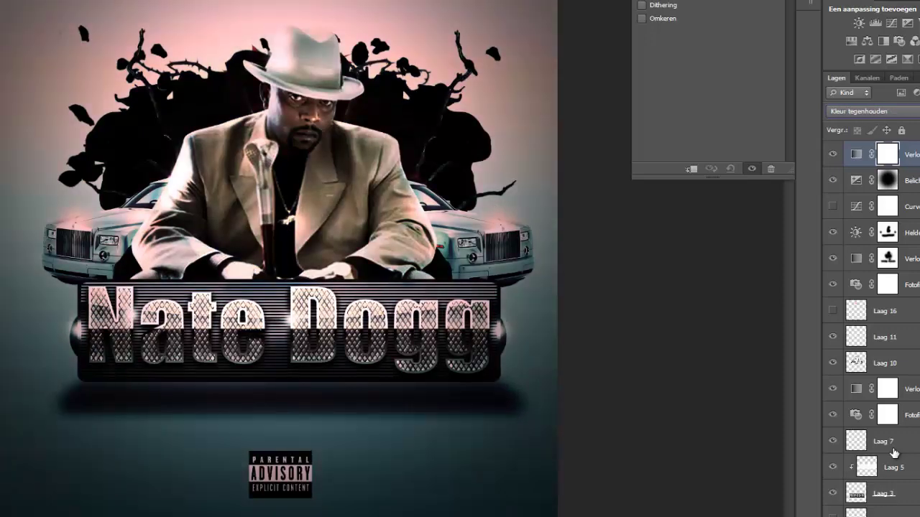
key(Up)
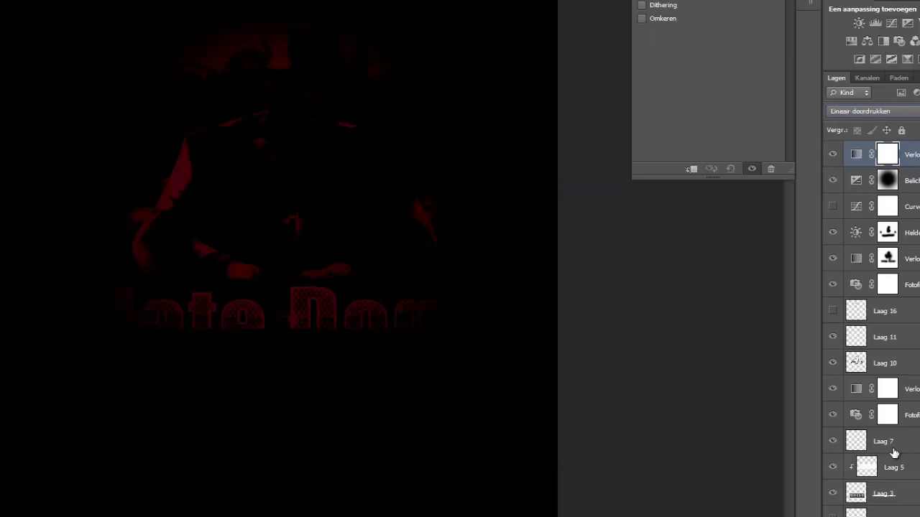
key(Up)
key(Up)
key(Up)
key(Up)
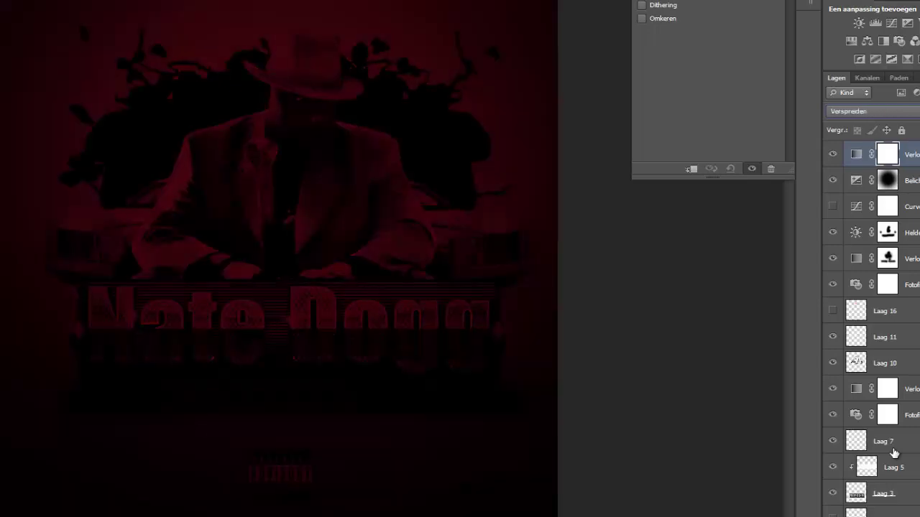
key(Up)
- Compare the darkening and lightening blend modes on the new gradient map layer and set it to Bedekken
key(Down)
key(Down)
key(Down)
key(Down)
key(Down)
key(Down)
key(Down)
key(Down)
key(Down)
key(Down)
key(Down)
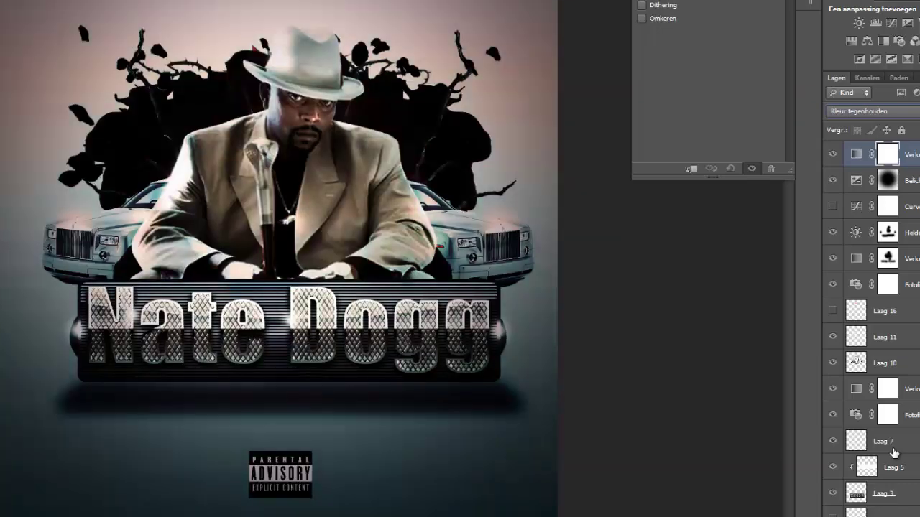
key(Down)
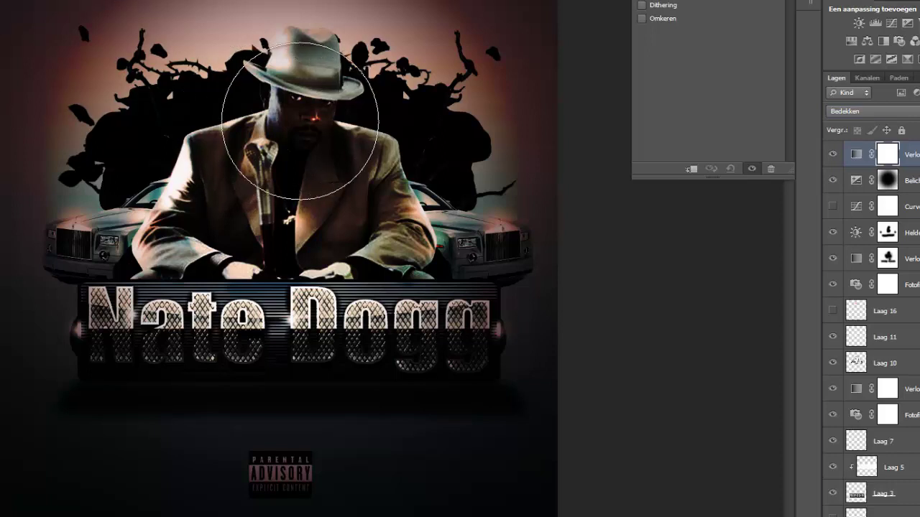
- Paint black on the Verloop toewijzen 3 layer mask over the man and both cars to clear the effect there
click(300, 120)
click(349, 201)
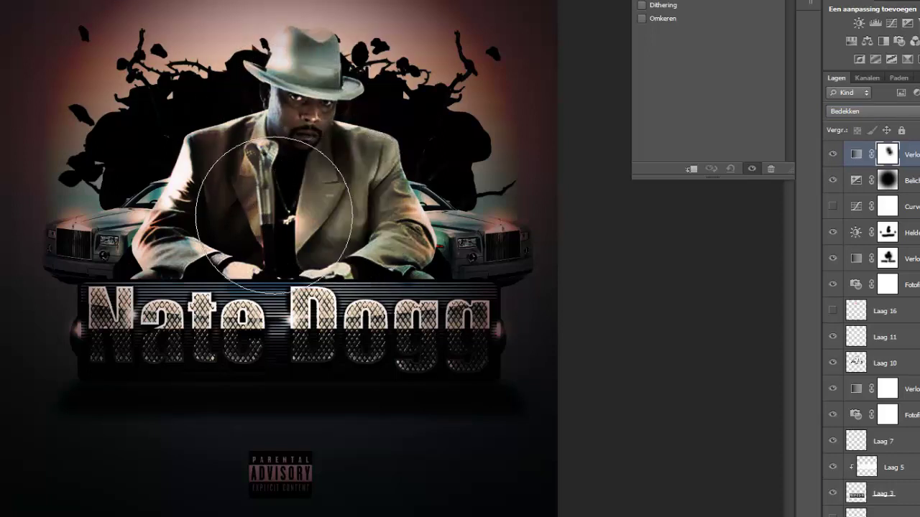
click(246, 212)
click(161, 208)
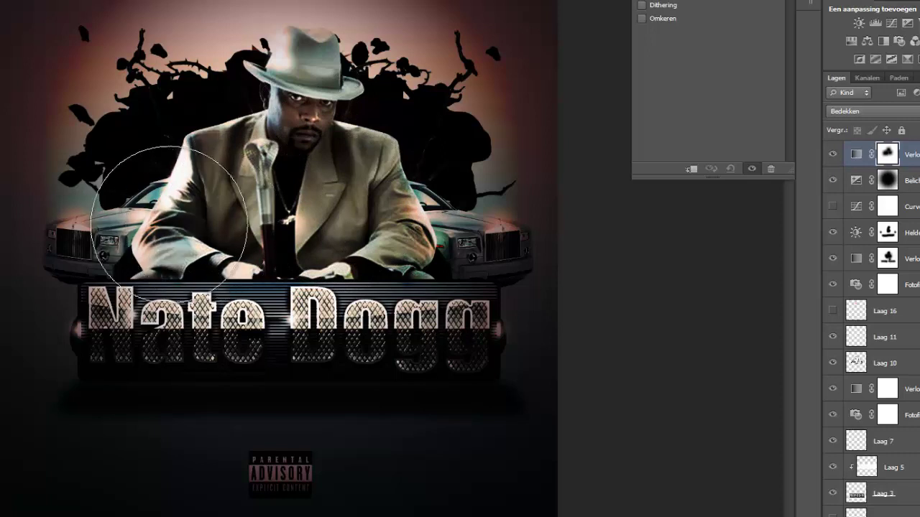
click(108, 235)
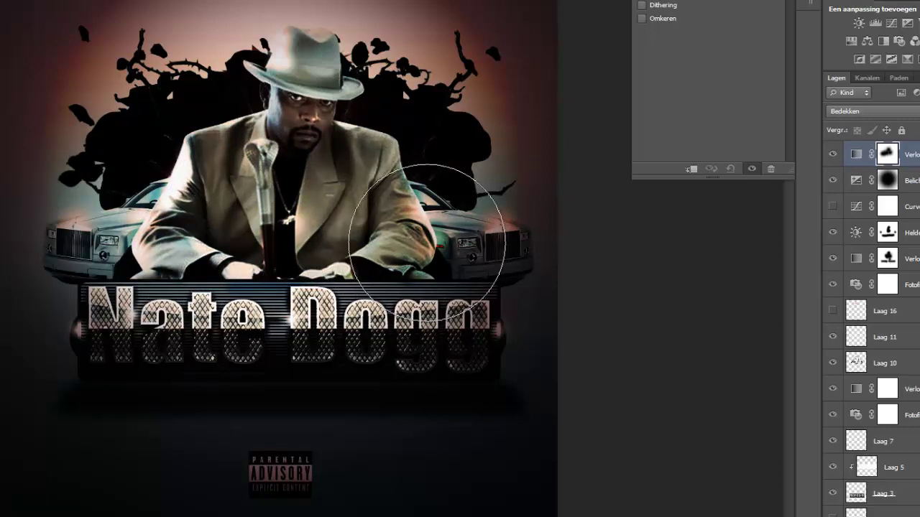
click(444, 241)
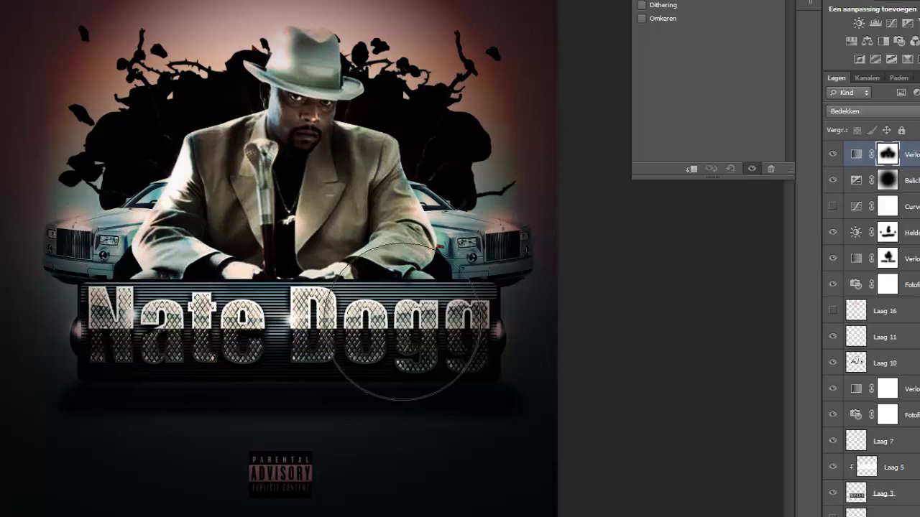
- Compare the cover with and without Verloop toewijzen 3, leaving that layer hidden, and collapse its properties
click(832, 154)
click(832, 155)
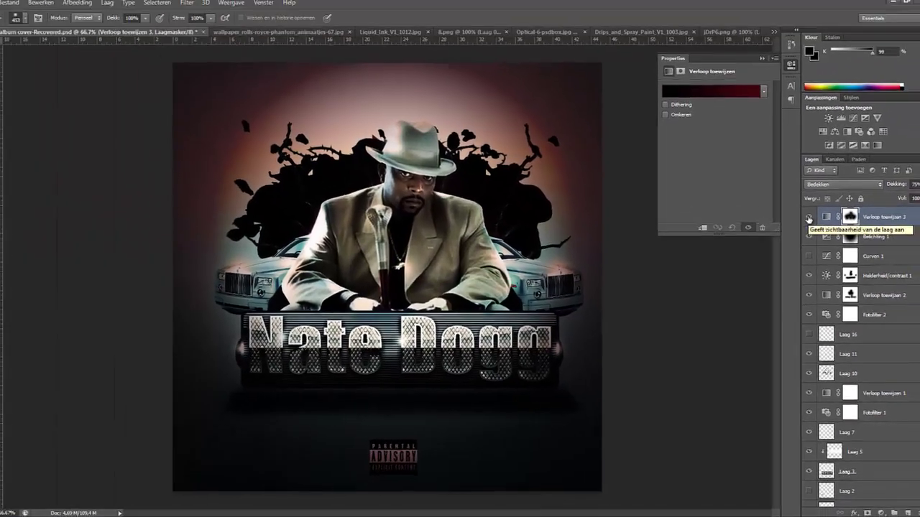
click(832, 154)
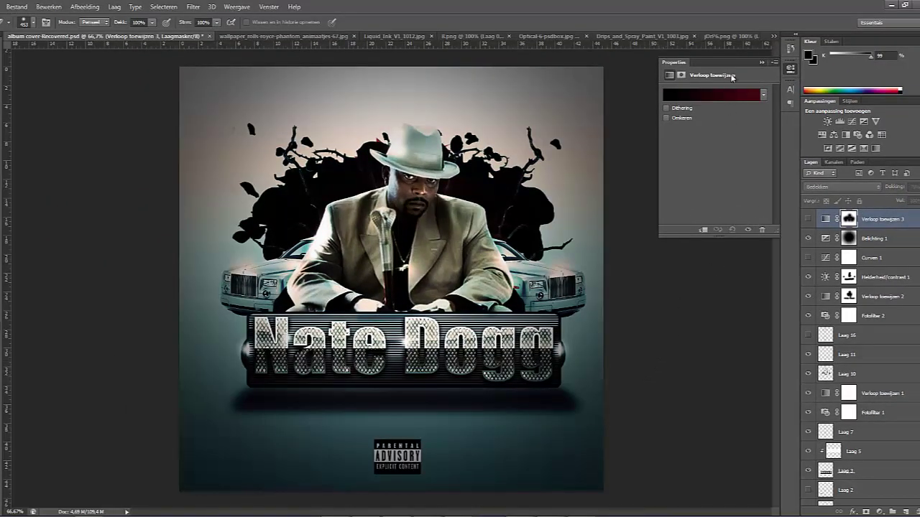
click(761, 64)
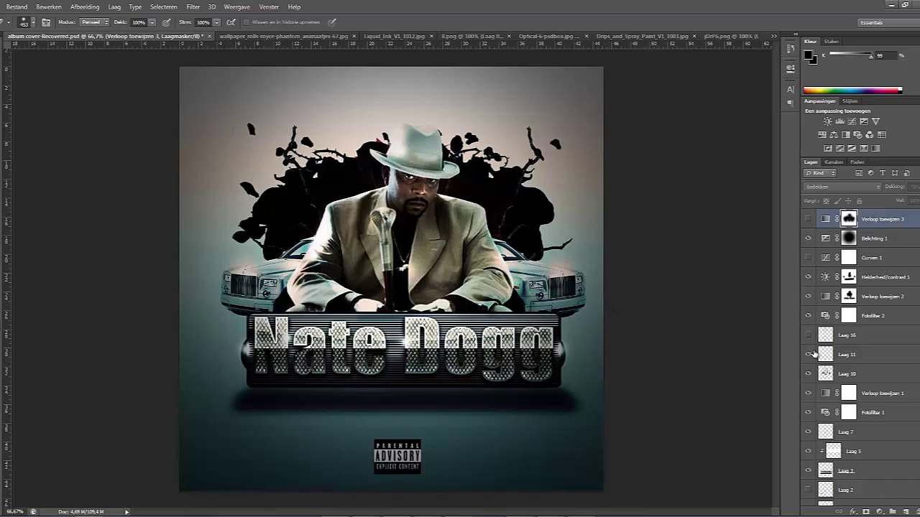
- Preview the unused layers Laag 15, Laag 4, the placeholder text layer and Laag 13 by toggling their visibility
scroll(813, 354, down, 5)
scroll(813, 353, down, 8)
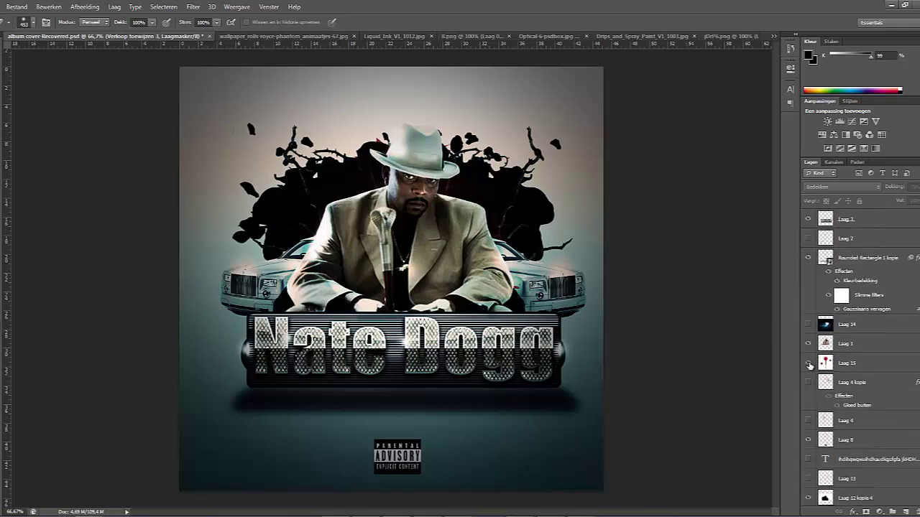
click(807, 363)
click(808, 363)
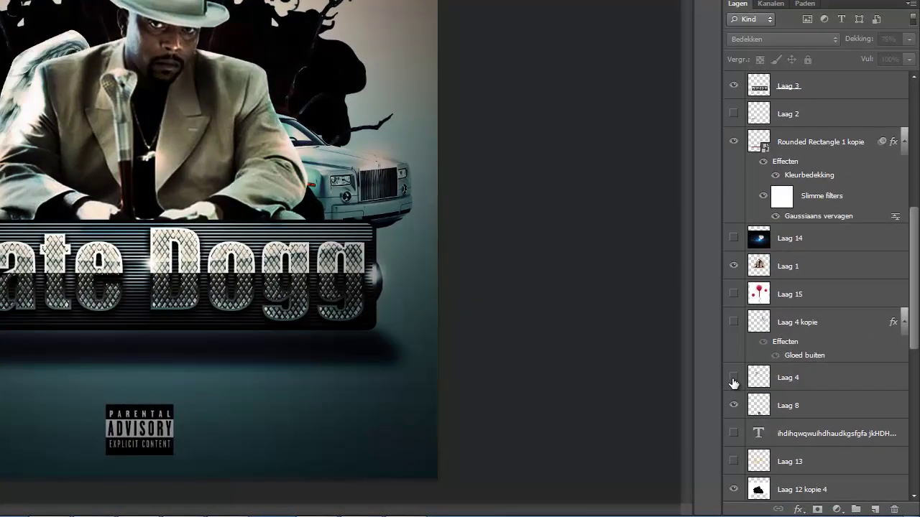
click(733, 380)
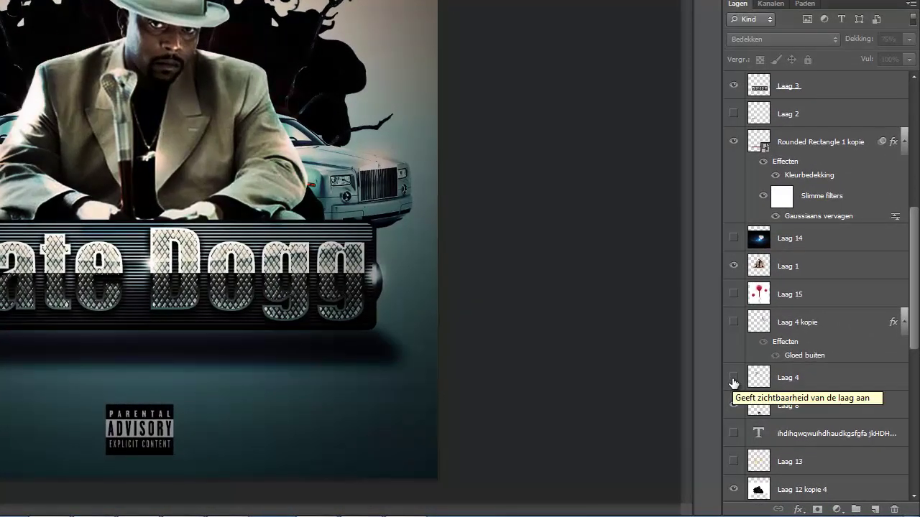
click(737, 435)
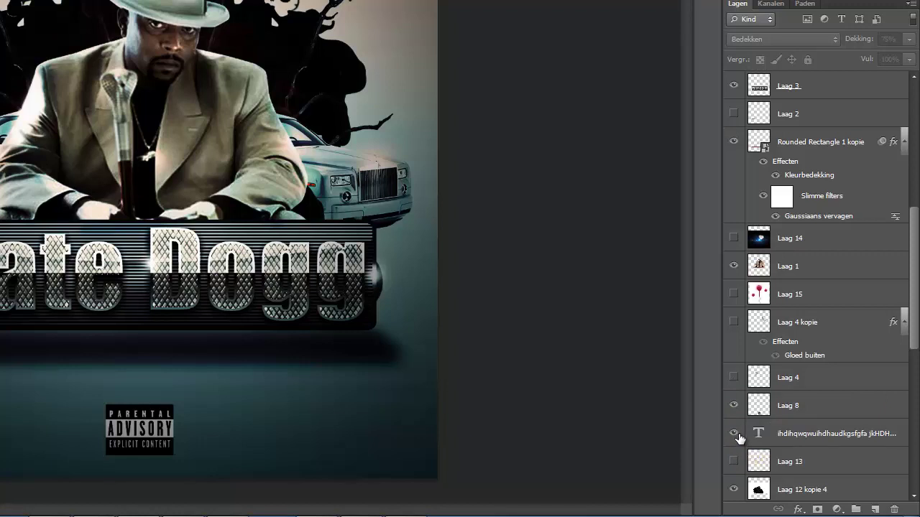
click(738, 434)
click(735, 462)
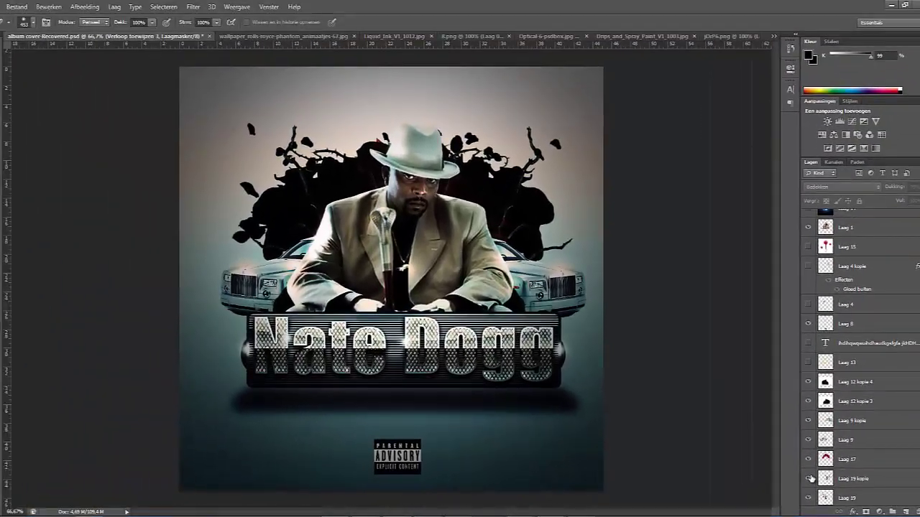
- Preview the hidden layer Laag 12 near the bottom of the layer stack and hide it again
scroll(811, 479, down, 5)
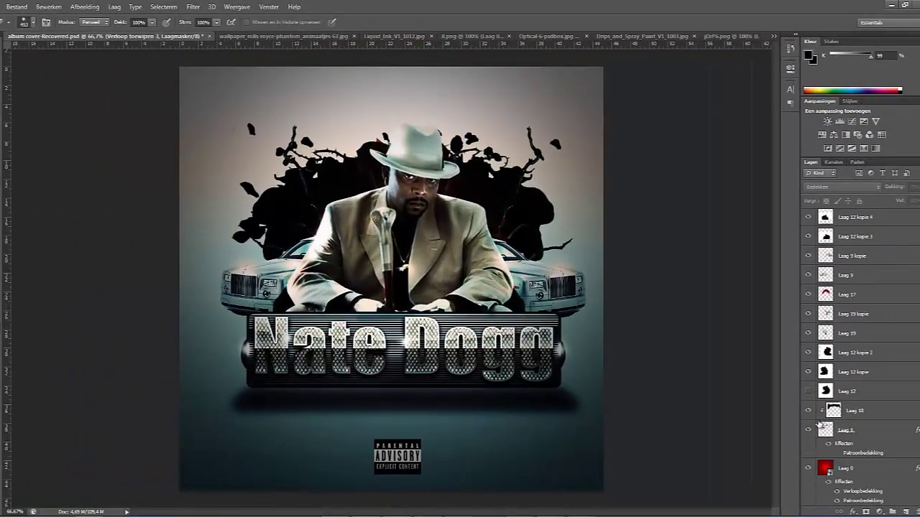
scroll(819, 424, up, 2)
click(809, 429)
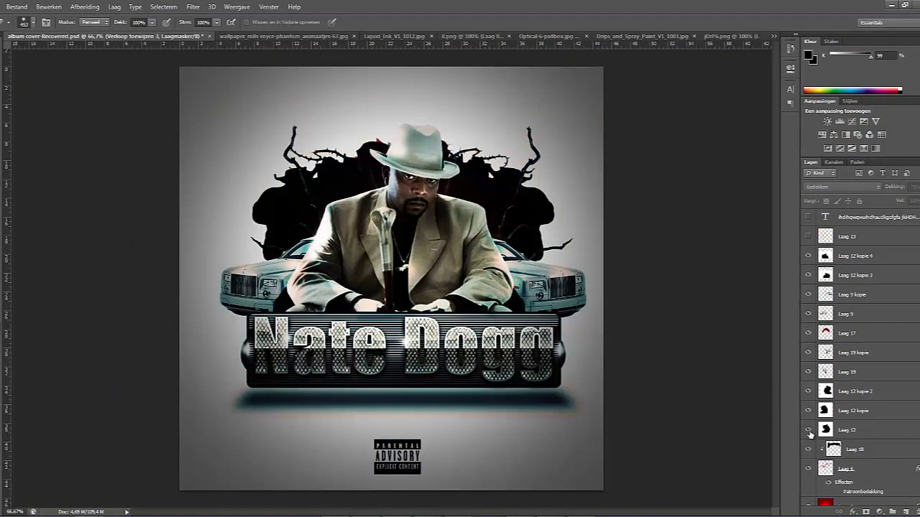
click(809, 430)
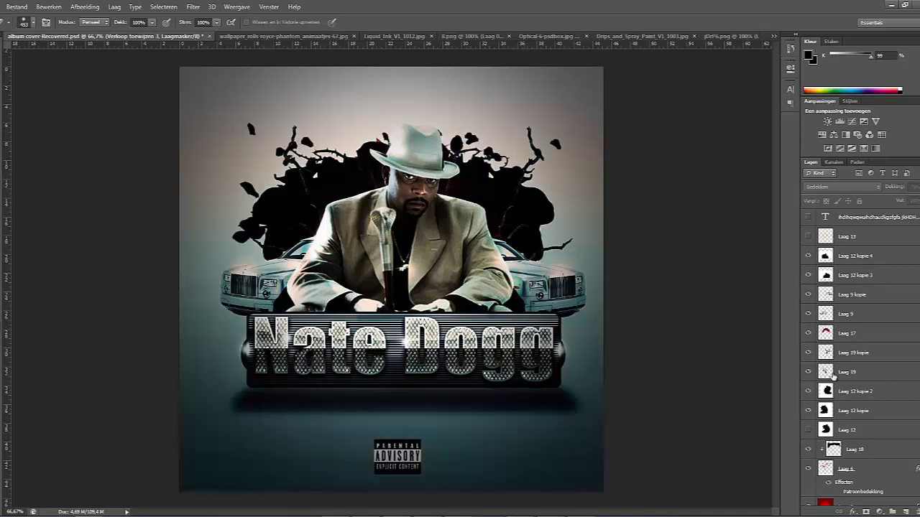
- Preview the wing on Laag 4, hide it again, and show the blue light image on Laag 14
scroll(834, 372, up, 2)
scroll(833, 373, up, 6)
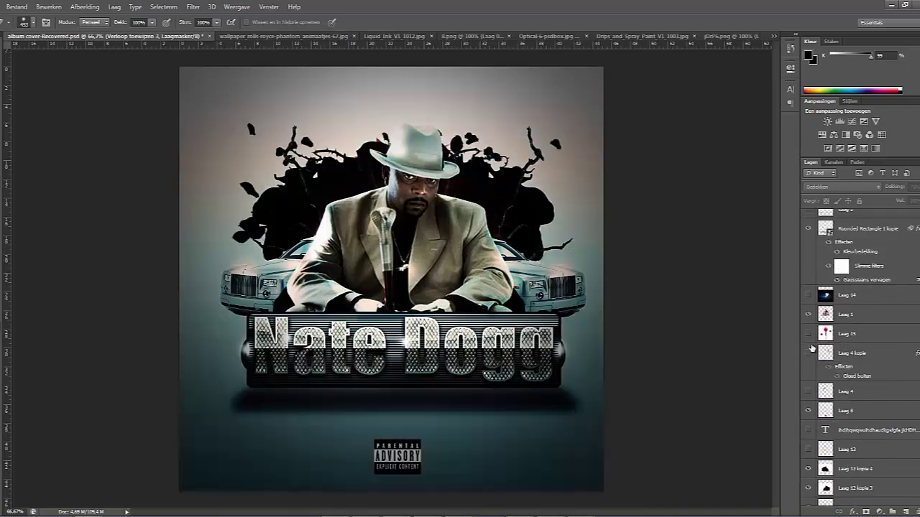
click(810, 391)
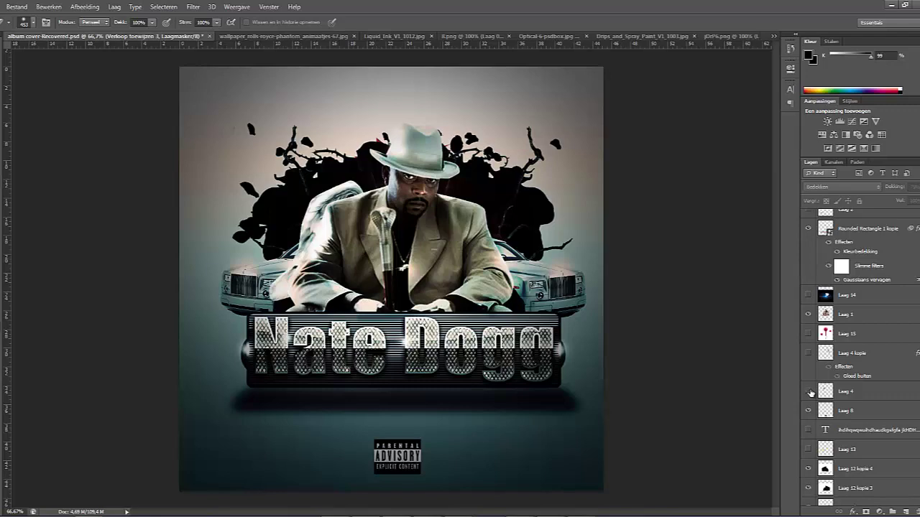
click(810, 392)
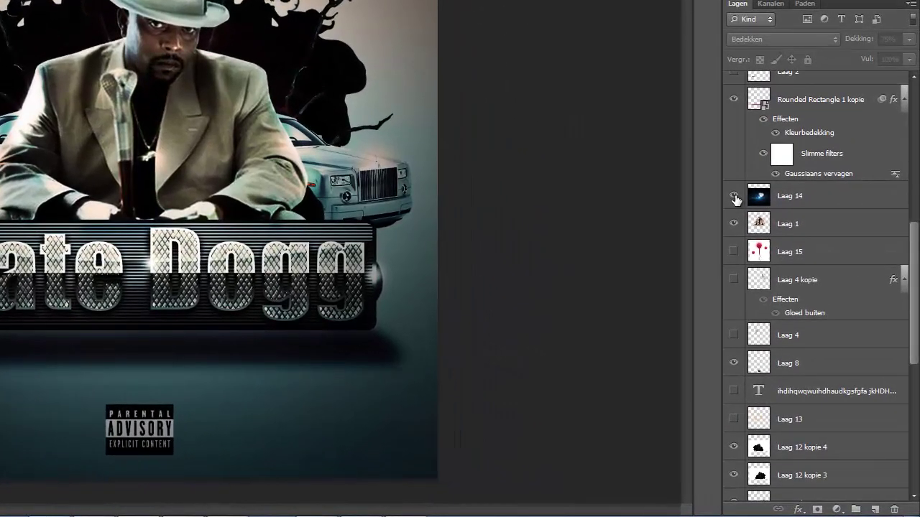
click(746, 213)
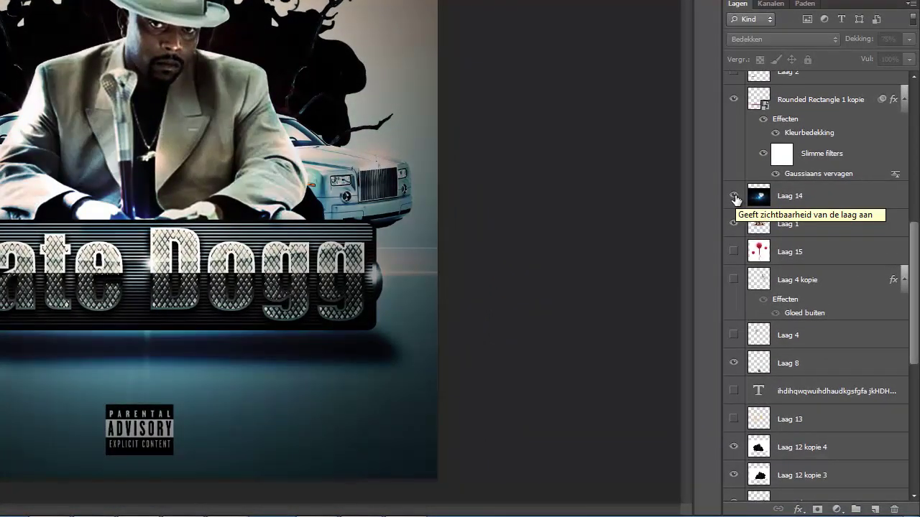